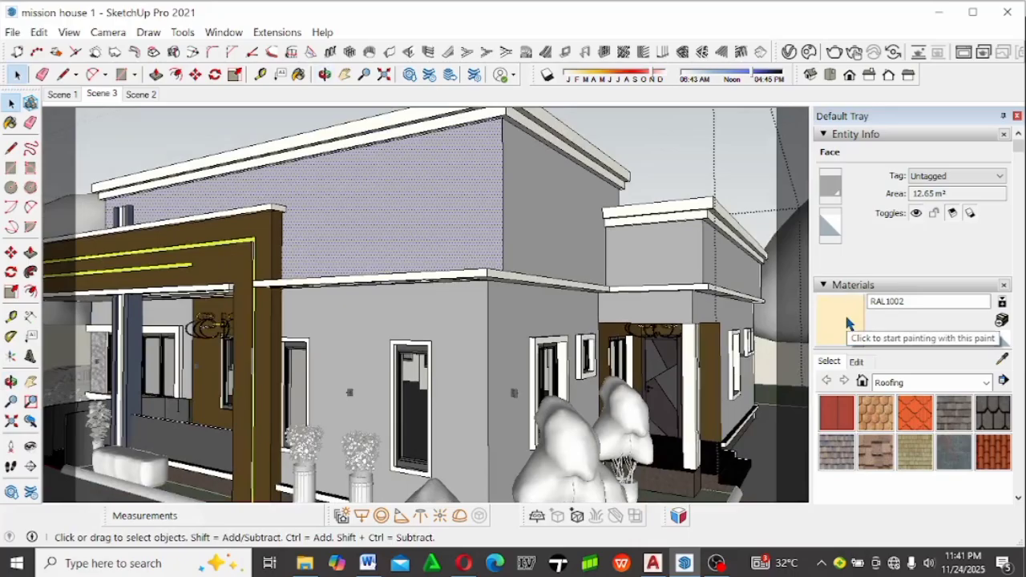
# Paint the two lower wall faces at the house corner individually with the RAL1002 material, and undo both fills.
pyautogui.click(847, 320)
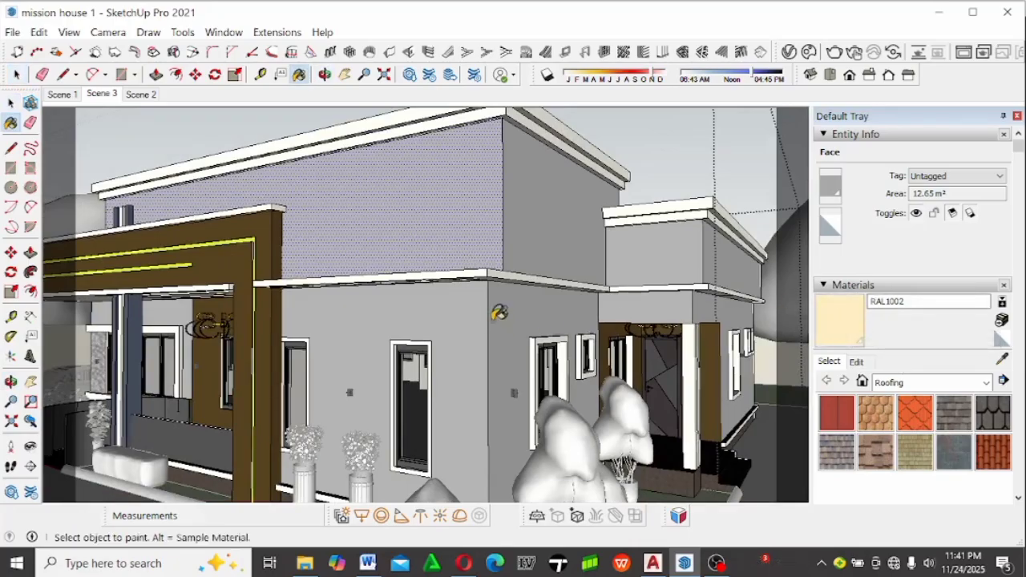
pyautogui.click(458, 311)
pyautogui.click(542, 303)
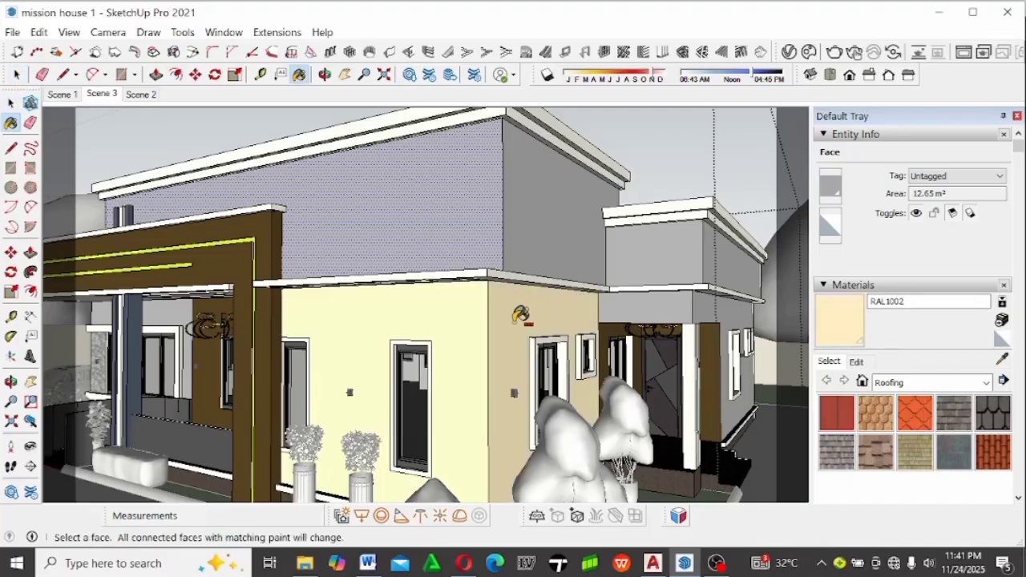
pyautogui.hotkey('ctrl', 'z')
pyautogui.hotkey('ctrl', 'z')
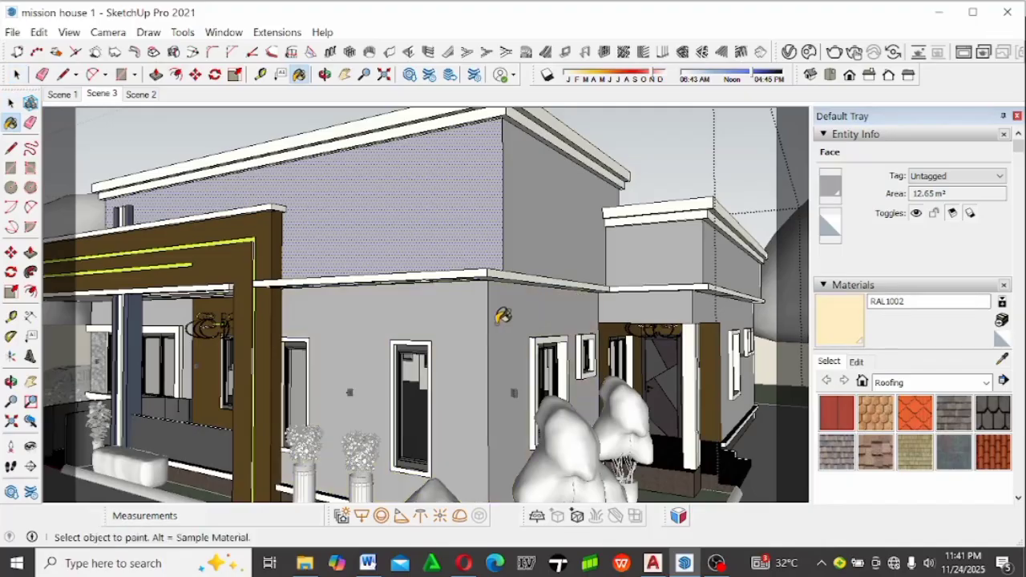
pyautogui.press('space')
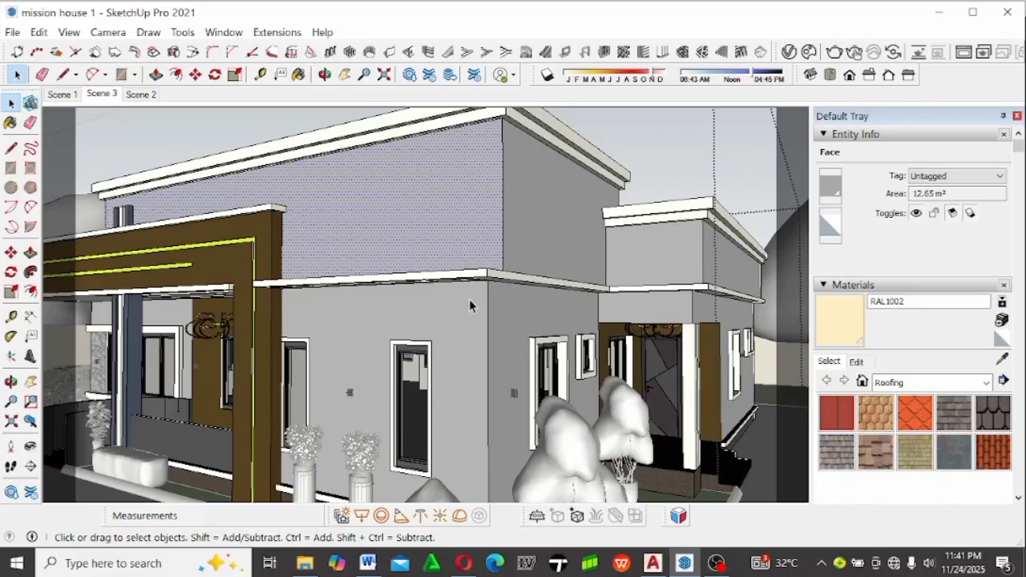
# Fill the lower corner wall and all its connected matching faces with RAL1002 in one operation, and undo the fill.
pyautogui.click(470, 305)
pyautogui.click(561, 298)
pyautogui.click(841, 322)
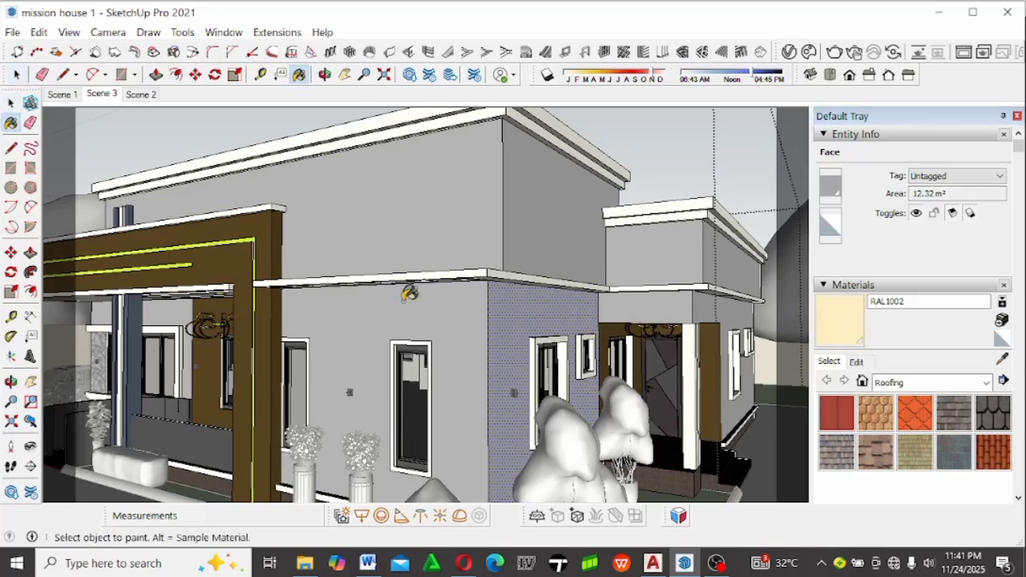
pyautogui.press('ctrl')
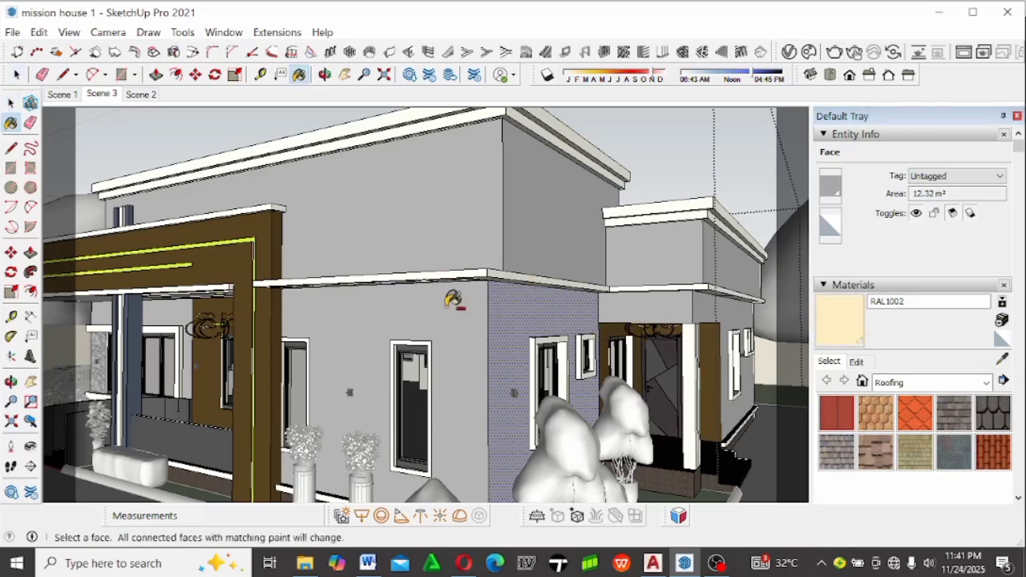
pyautogui.keyDown('ctrl'); pyautogui.click(446, 308); pyautogui.keyUp('ctrl')
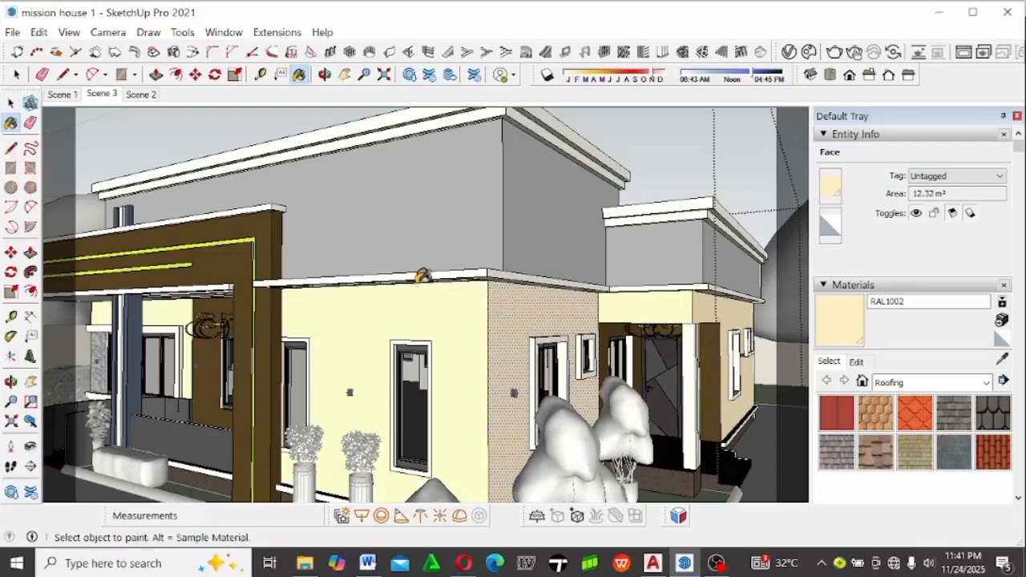
pyautogui.scroll(-3, 563, 315)
pyautogui.moveTo(563, 315)
pyautogui.mouseDown(button='middle')
pyautogui.moveTo(303, 325)
pyautogui.moveTo(547, 323)
pyautogui.moveTo(507, 279)
pyautogui.mouseUp(button='middle')
pyautogui.scroll(3, 508, 279)
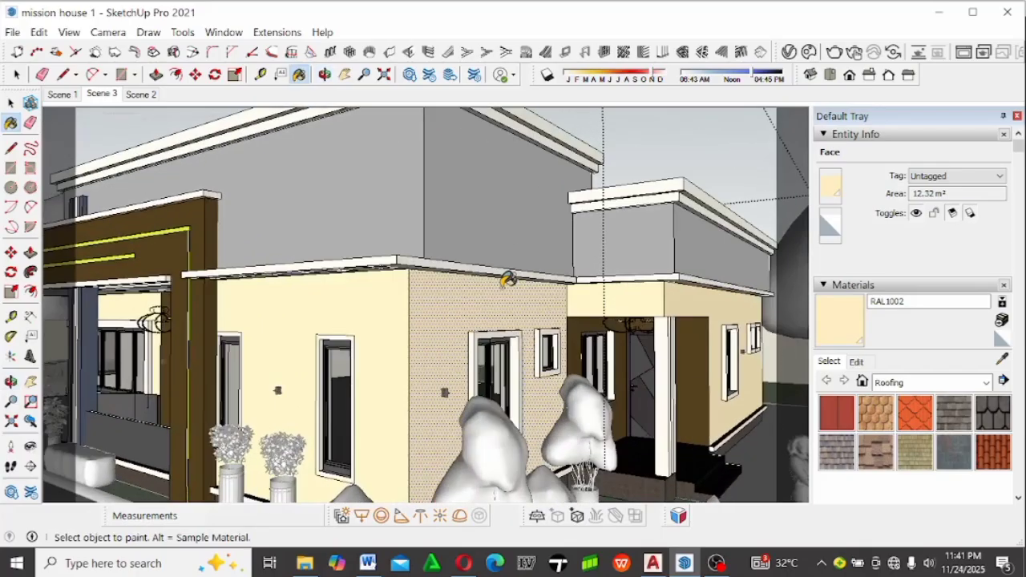
pyautogui.keyDown('ctrl'); pyautogui.click(508, 279); pyautogui.keyUp('ctrl')
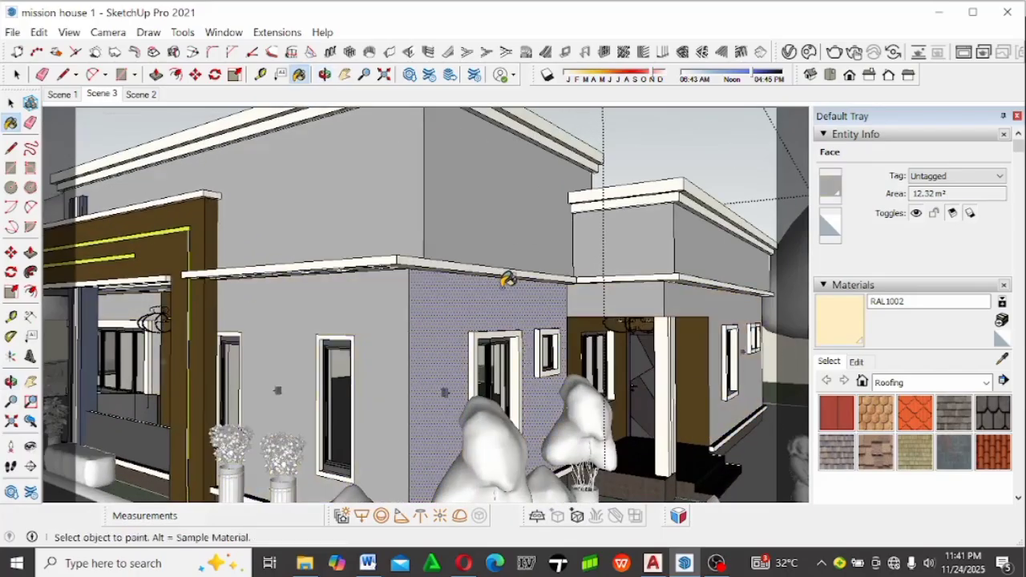
pyautogui.press('space')
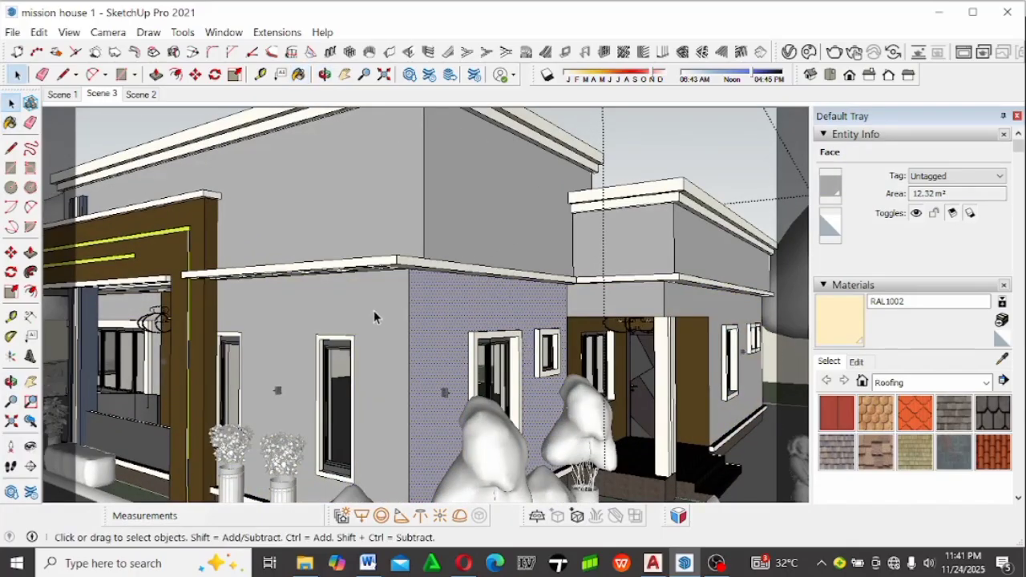
# Soften the vertical corner edge between the two lower walls with the Eraser, and undo the softening.
pyautogui.moveTo(374, 317); pyautogui.dragTo(467, 321, button='middle')
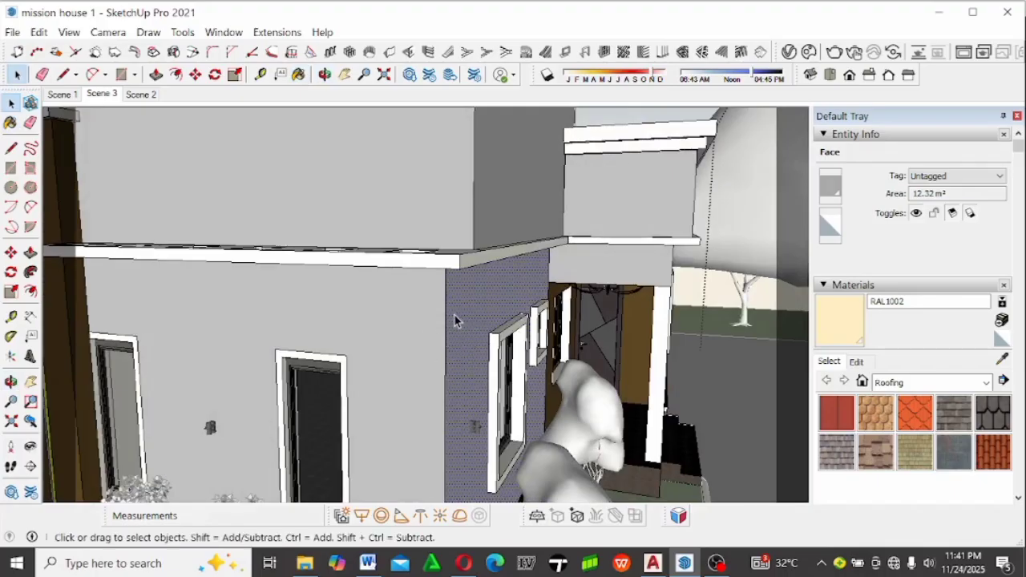
pyautogui.moveTo(455, 321); pyautogui.dragTo(447, 313, button='middle')
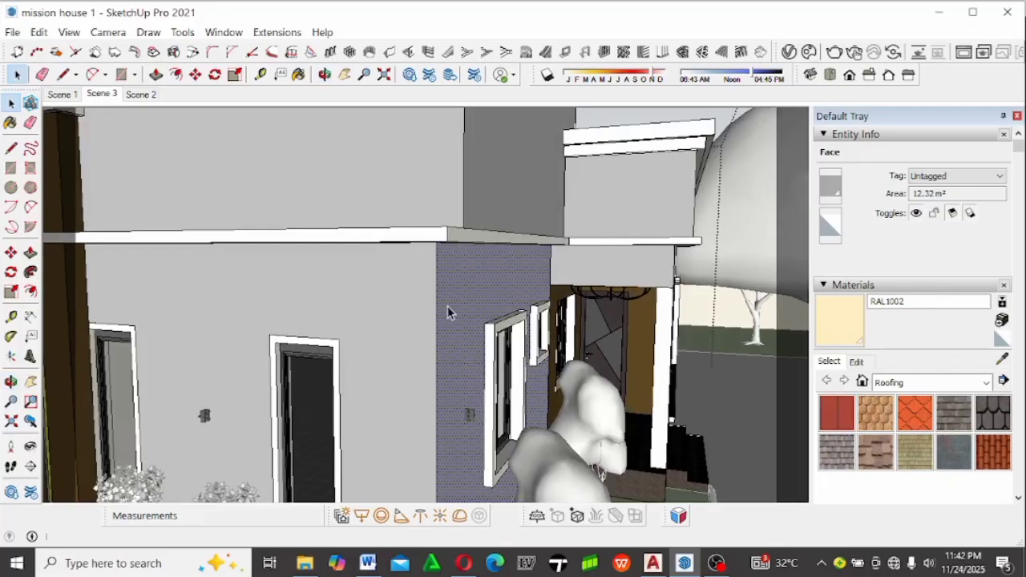
pyautogui.press('e')
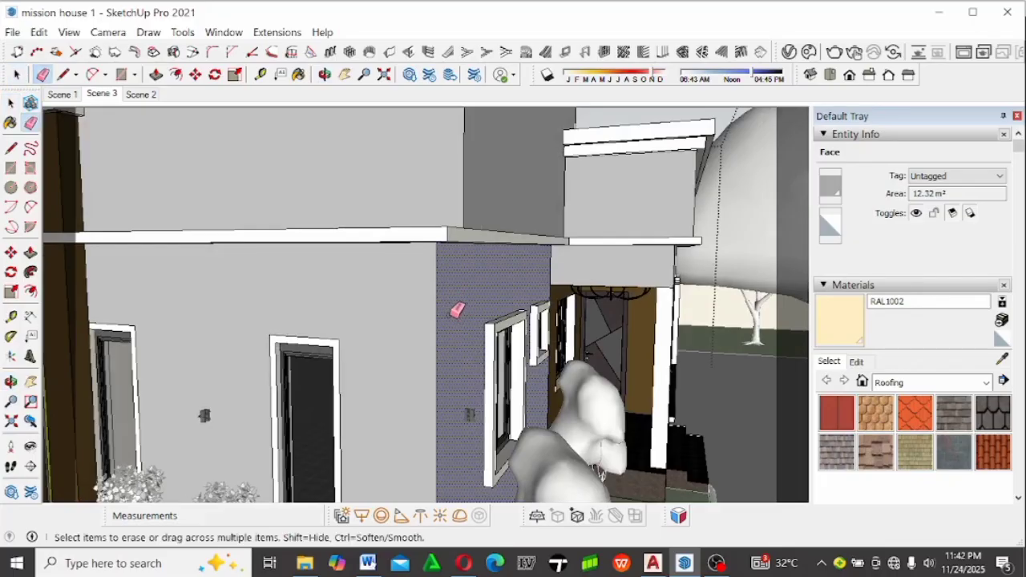
pyautogui.click(417, 292)
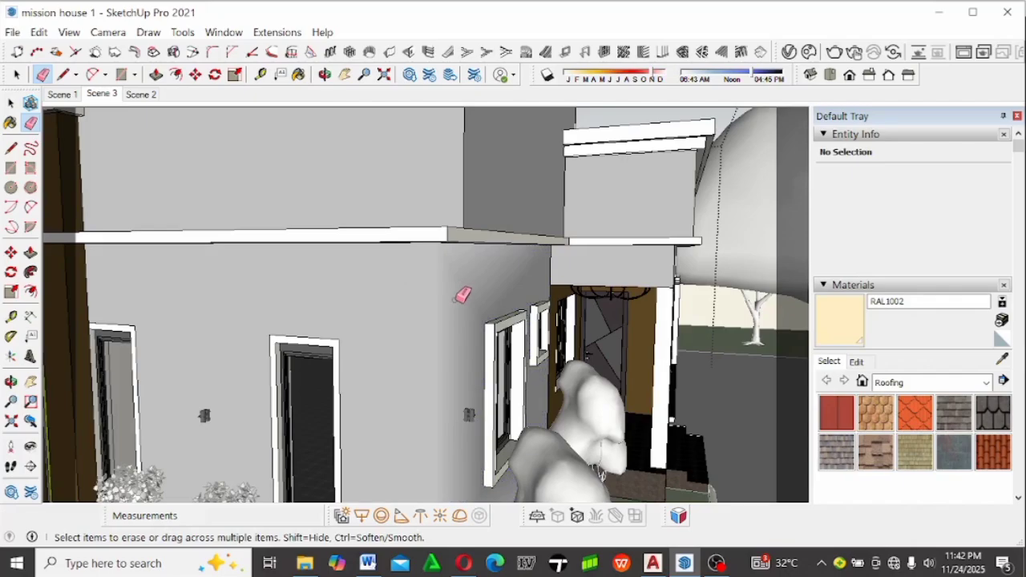
pyautogui.scroll(2, 463, 295)
pyautogui.moveTo(460, 289)
pyautogui.mouseDown(button='middle')
pyautogui.moveTo(178, 368)
pyautogui.moveTo(440, 358)
pyautogui.moveTo(470, 326)
pyautogui.moveTo(451, 304)
pyautogui.moveTo(365, 355)
pyautogui.moveTo(378, 356)
pyautogui.mouseUp(button='middle')
pyautogui.scroll(-3, 451, 303)
pyautogui.scroll(3, 377, 357)
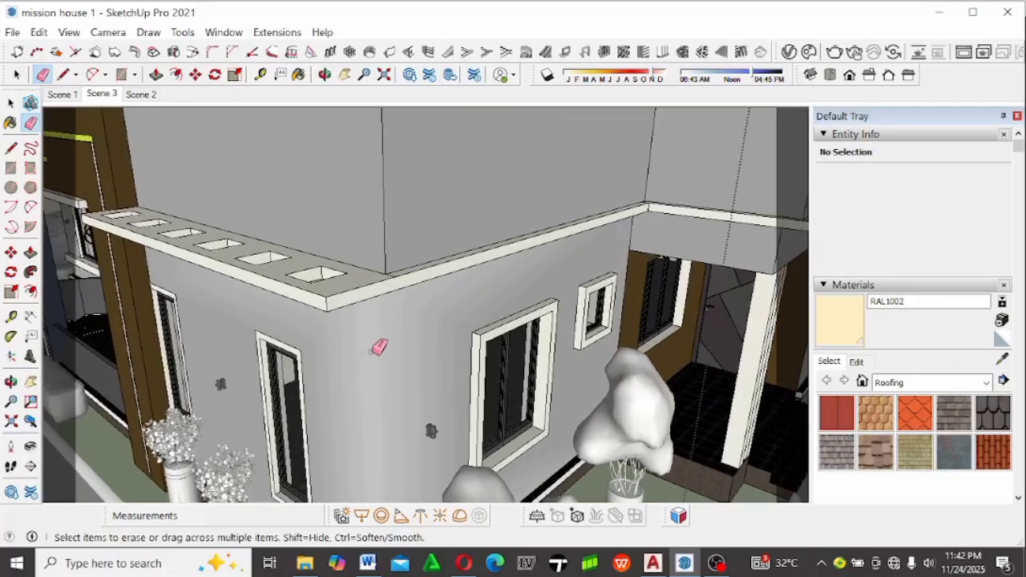
pyautogui.scroll(2, 379, 347)
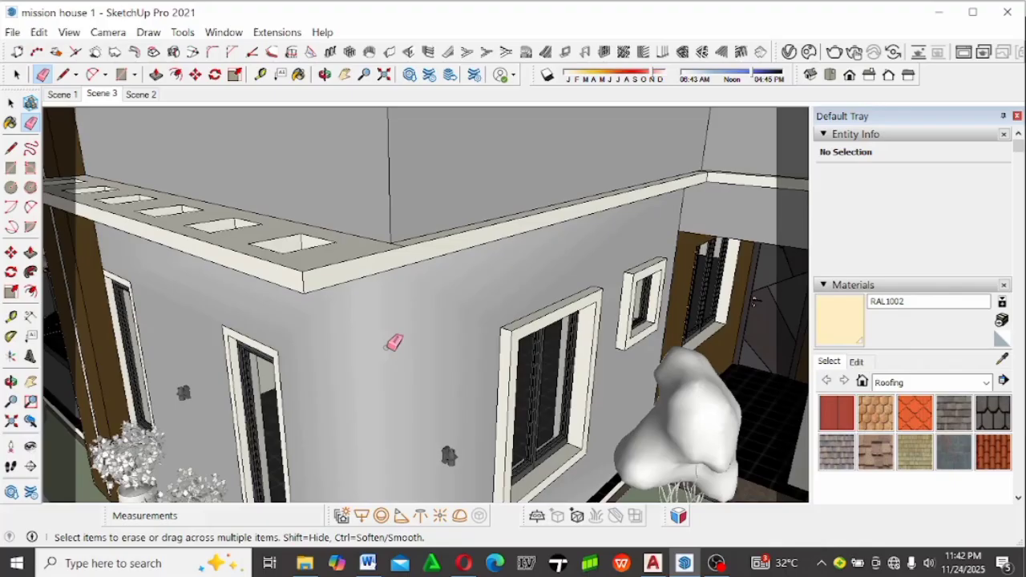
pyautogui.hotkey('ctrl', 'z')
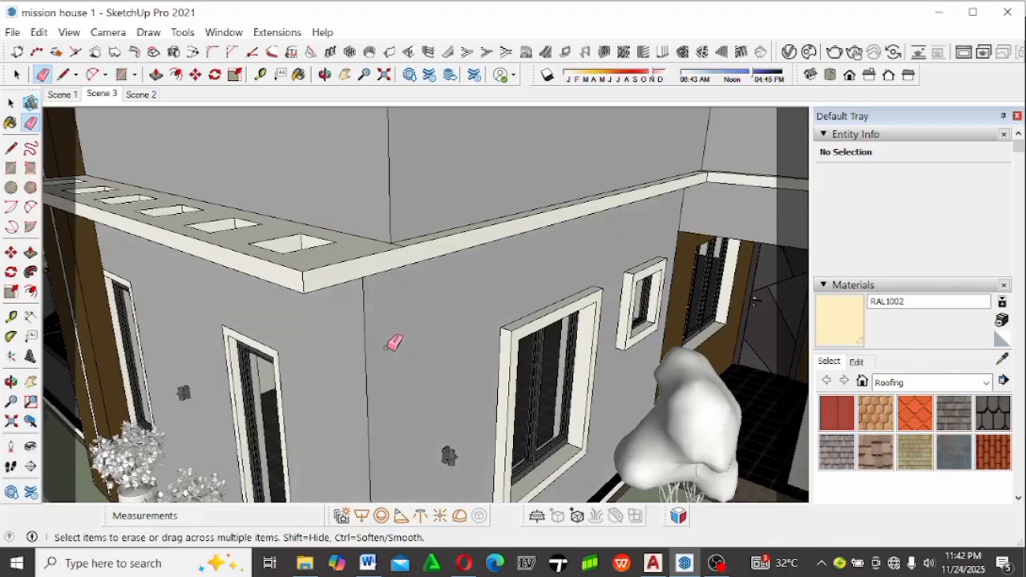
# Try Push/Pull on the side face of the upper wall, and cancel the operation.
pyautogui.moveTo(394, 342)
pyautogui.mouseDown(button='middle')
pyautogui.moveTo(385, 350)
pyautogui.moveTo(383, 298)
pyautogui.moveTo(389, 306)
pyautogui.moveTo(457, 276)
pyautogui.moveTo(547, 208)
pyautogui.moveTo(514, 165)
pyautogui.moveTo(529, 208)
pyautogui.moveTo(404, 252)
pyautogui.moveTo(497, 229)
pyautogui.mouseUp(button='middle')
pyautogui.press('space')
pyautogui.scroll(-4, 415, 311)
pyautogui.scroll(3, 547, 208)
pyautogui.click(527, 205)
pyautogui.press('p')
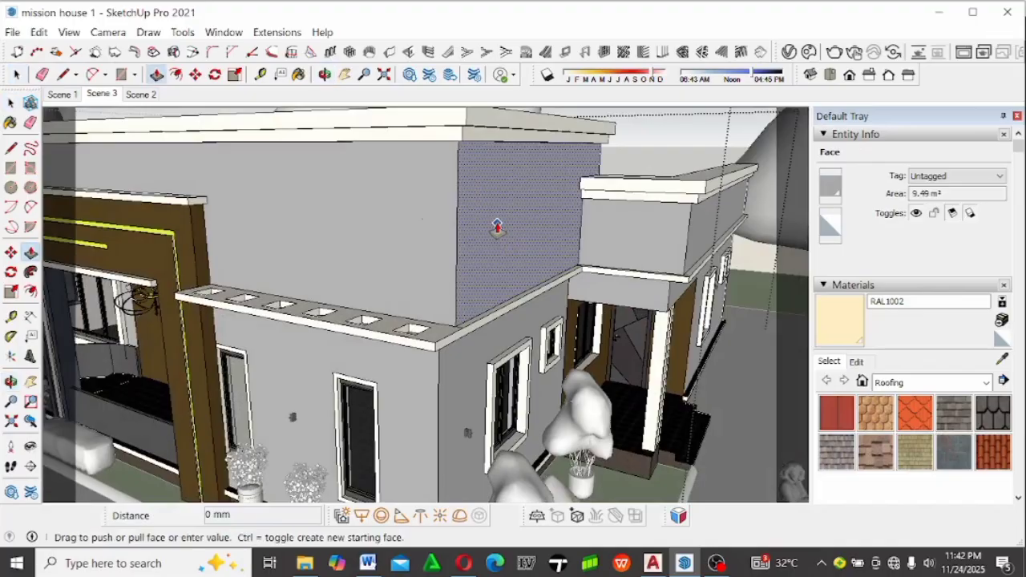
pyautogui.click(514, 231)
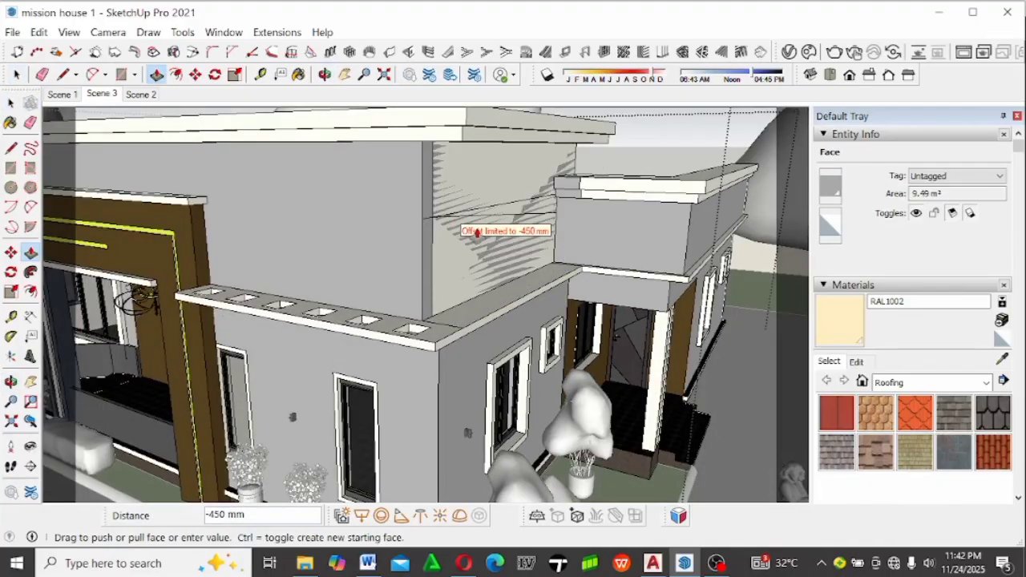
pyautogui.press('Escape')
# Try to pull the lower side wall face at the corner outward freehand, and cancel the operation.
pyautogui.moveTo(508, 246); pyautogui.dragTo(501, 351, button='middle')
pyautogui.click(455, 340)
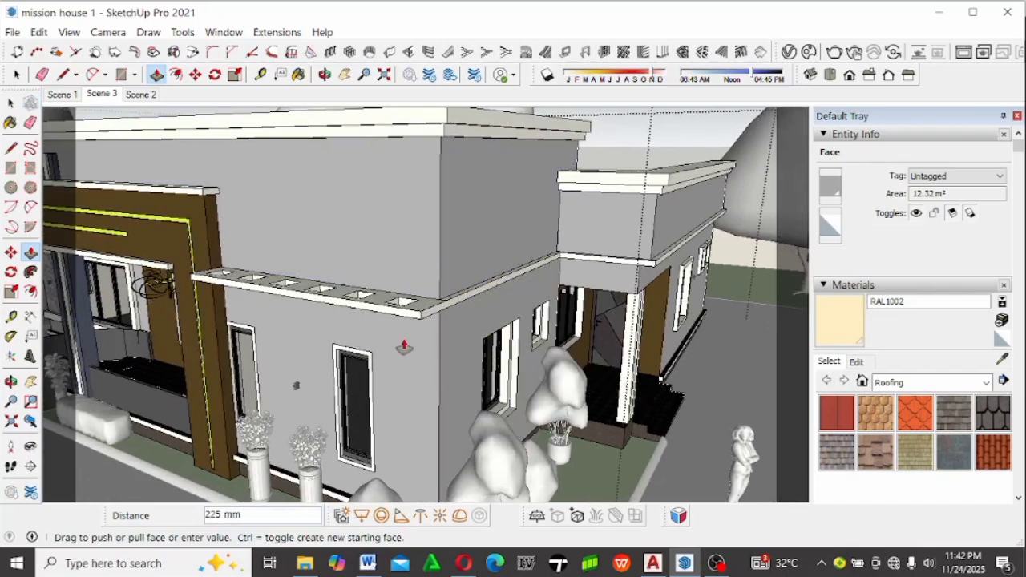
pyautogui.scroll(2, 401, 347)
pyautogui.press('Escape')
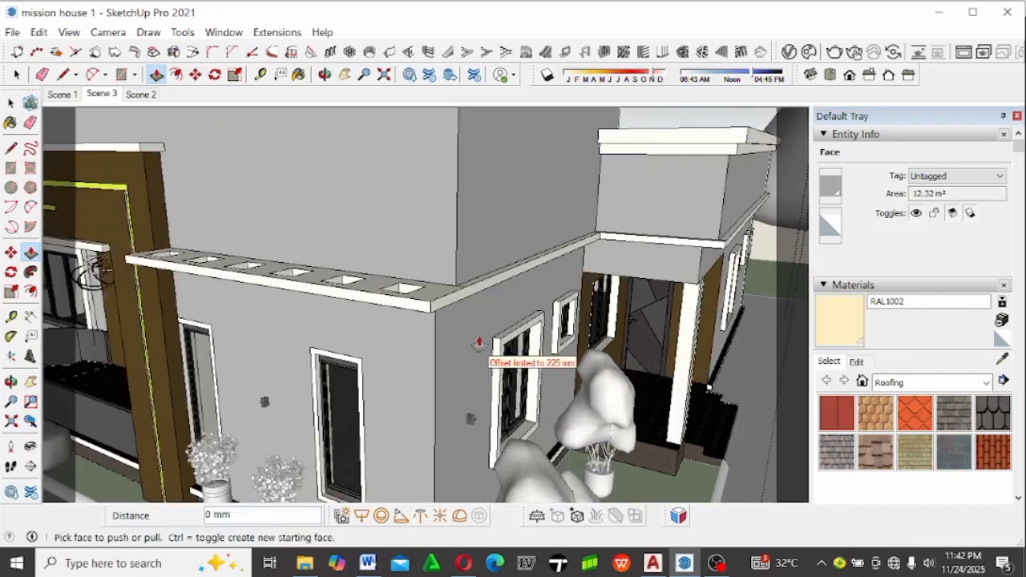
# Pull the lower side wall face around the windows outward by 50 mm.
pyautogui.scroll(2, 470, 341)
pyautogui.click(470, 338)
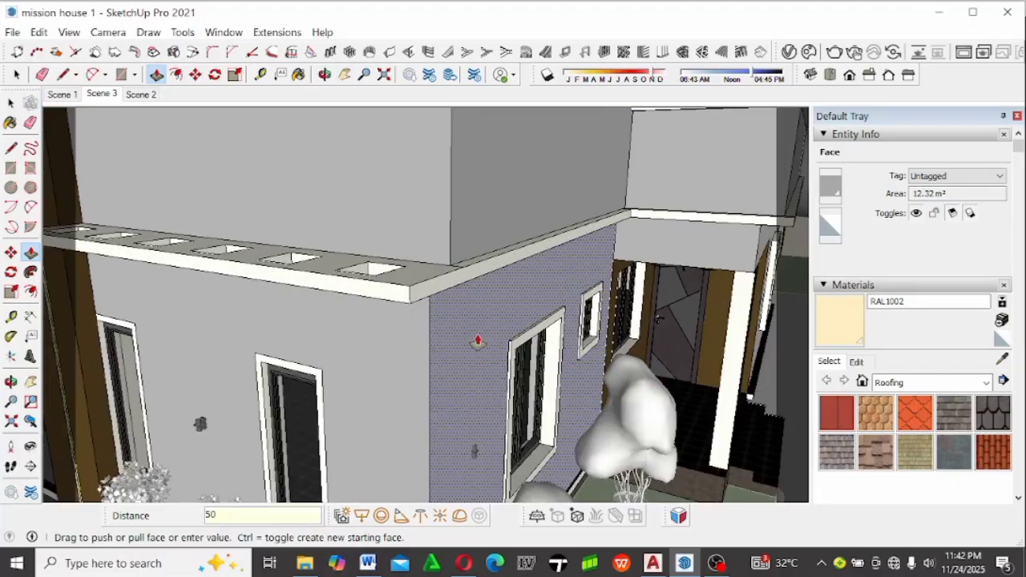
pyautogui.press('Return')
pyautogui.scroll(3, 558, 301)
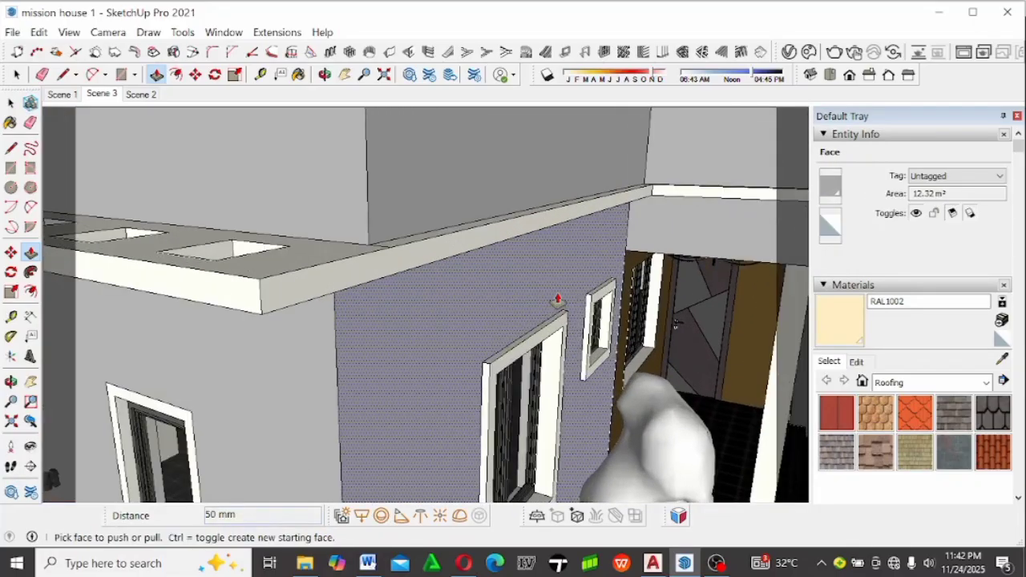
pyautogui.scroll(1, 559, 313)
pyautogui.scroll(-5, 508, 202)
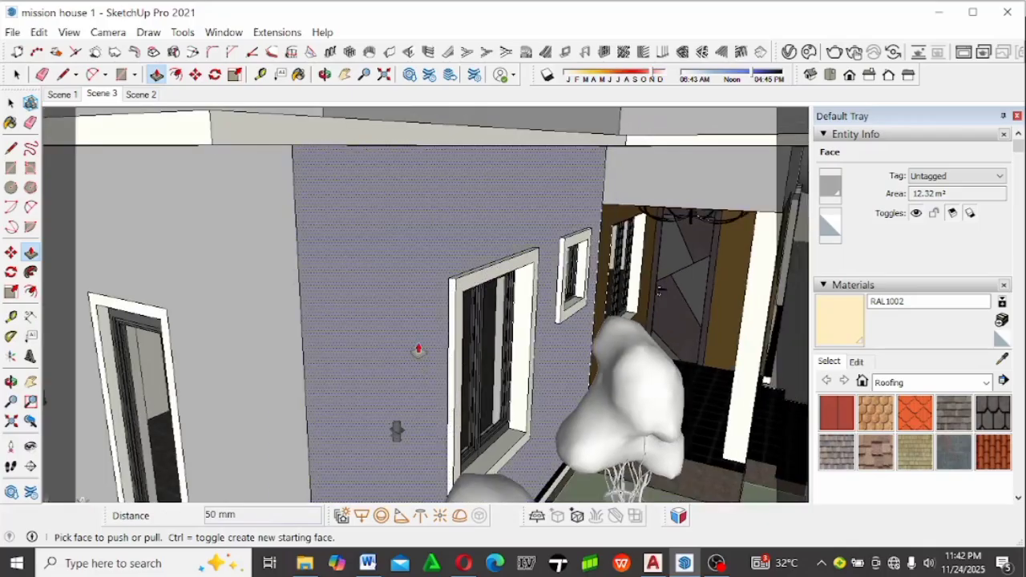
pyautogui.scroll(2, 487, 282)
pyautogui.moveTo(487, 282); pyautogui.dragTo(504, 277, button='middle')
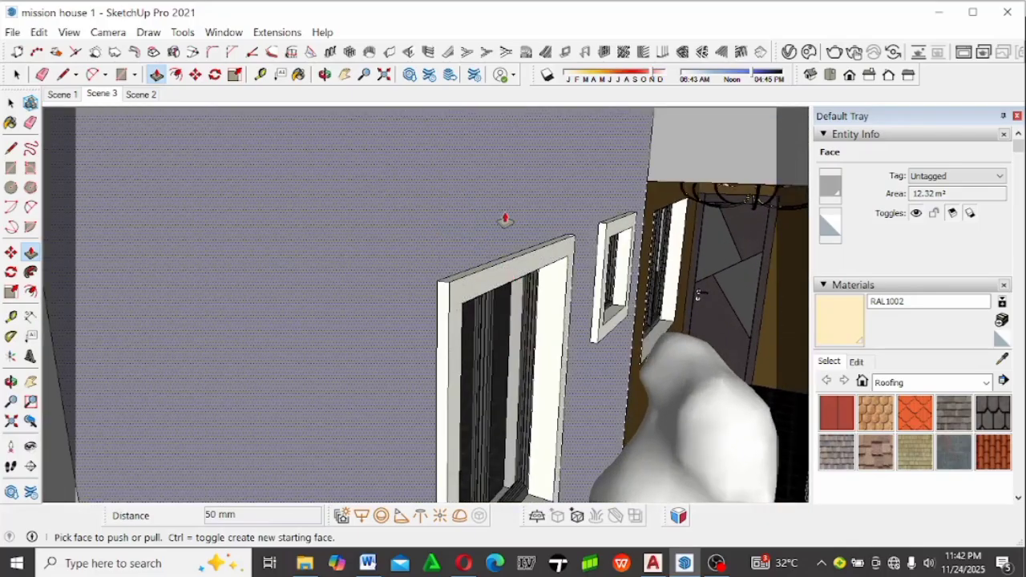
pyautogui.scroll(-2, 516, 206)
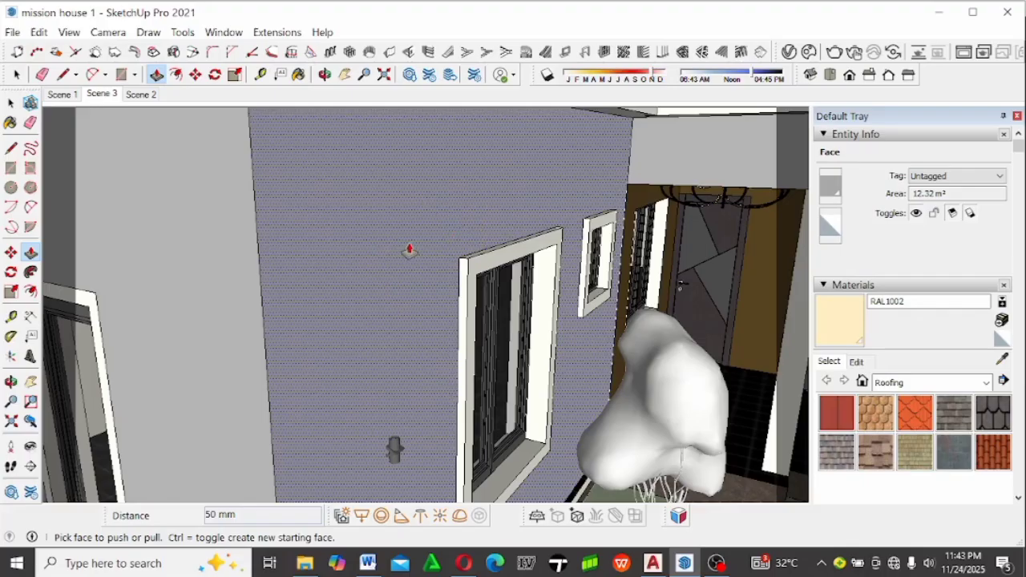
# Set the pull distance of the lower side wall face to 100 mm, and try 1000 mm.
pyautogui.write('1')
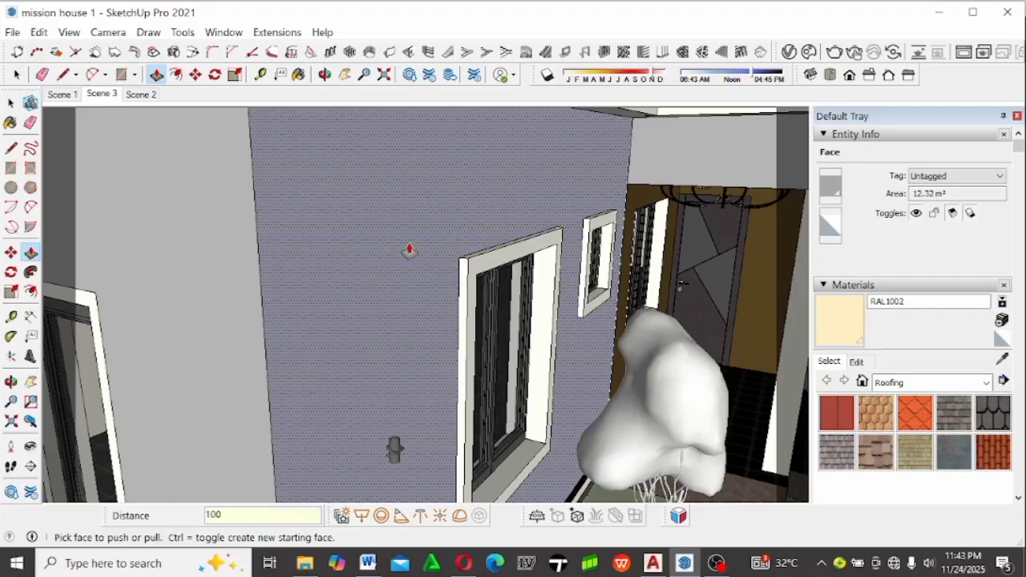
pyautogui.write('00')
pyautogui.press('Return')
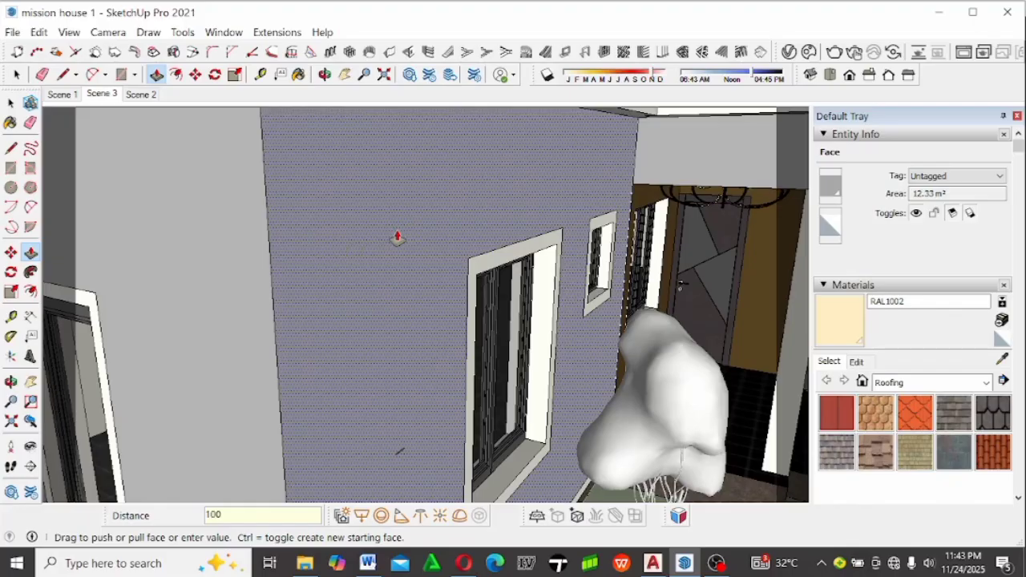
pyautogui.press('Return')
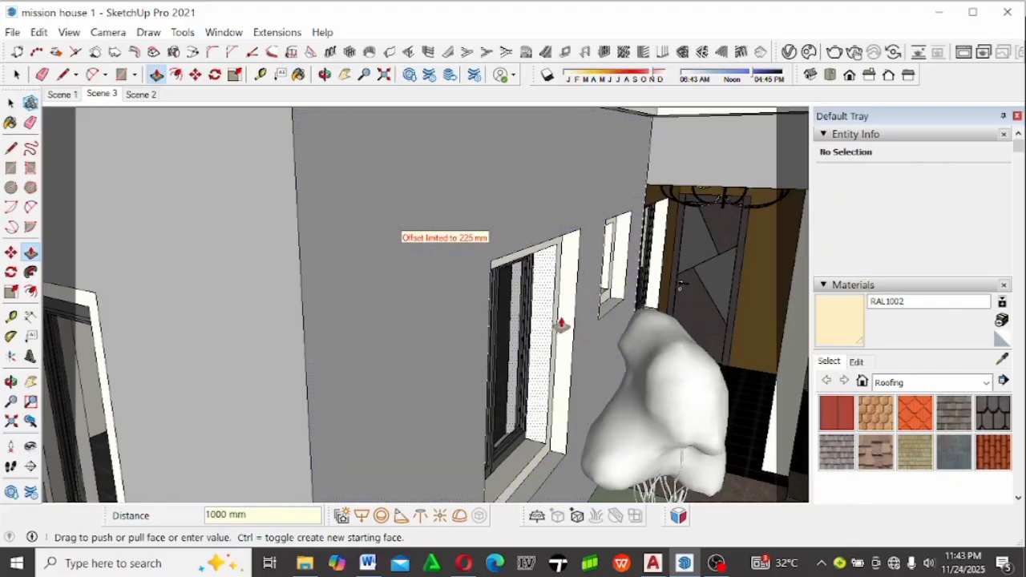
pyautogui.scroll(-3, 483, 200)
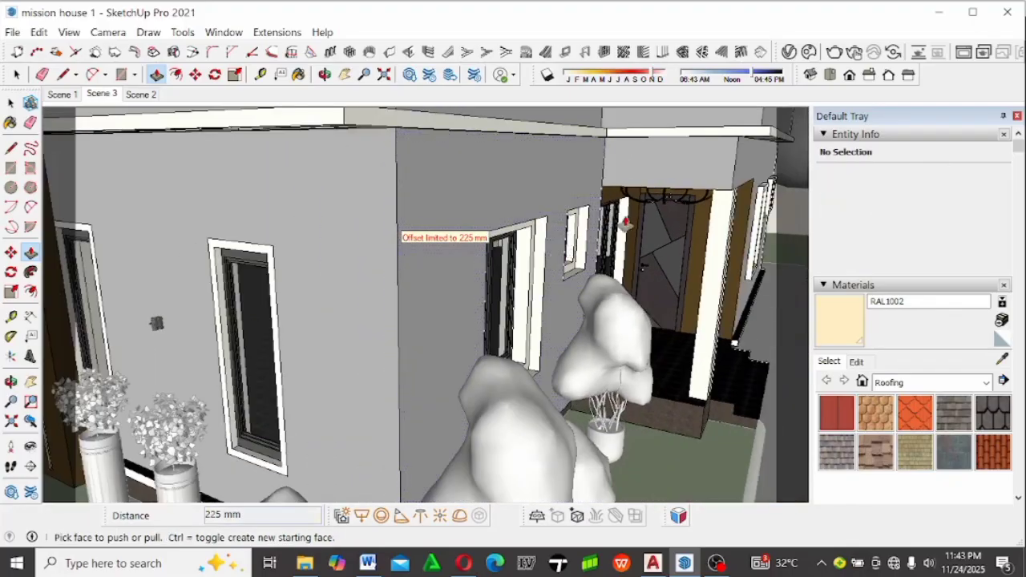
# Undo the pulls on the lower side wall face and end Push/Pull.
pyautogui.click(460, 228)
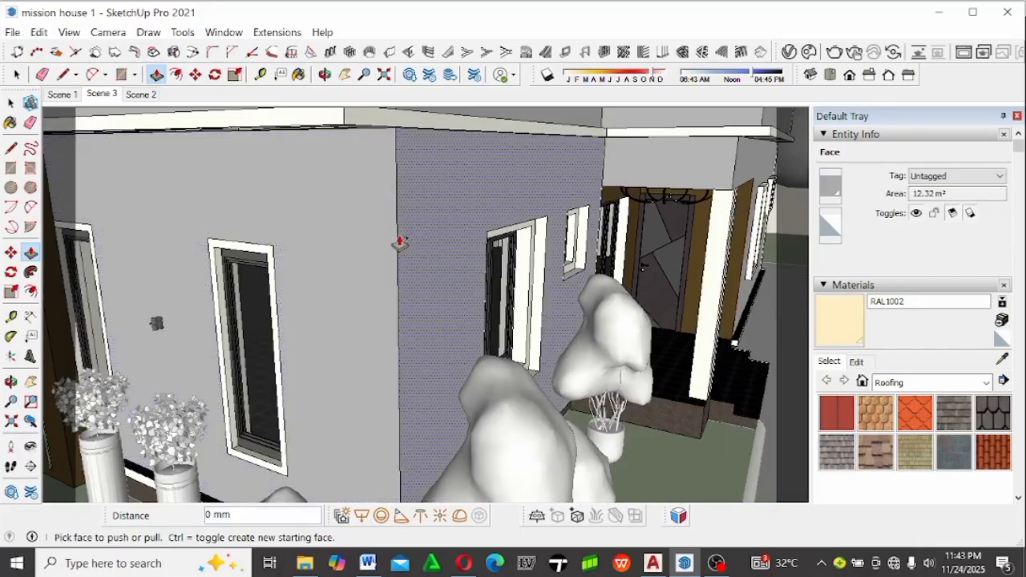
pyautogui.hotkey('ctrl', 'z')
pyautogui.hotkey('ctrl', 'z')
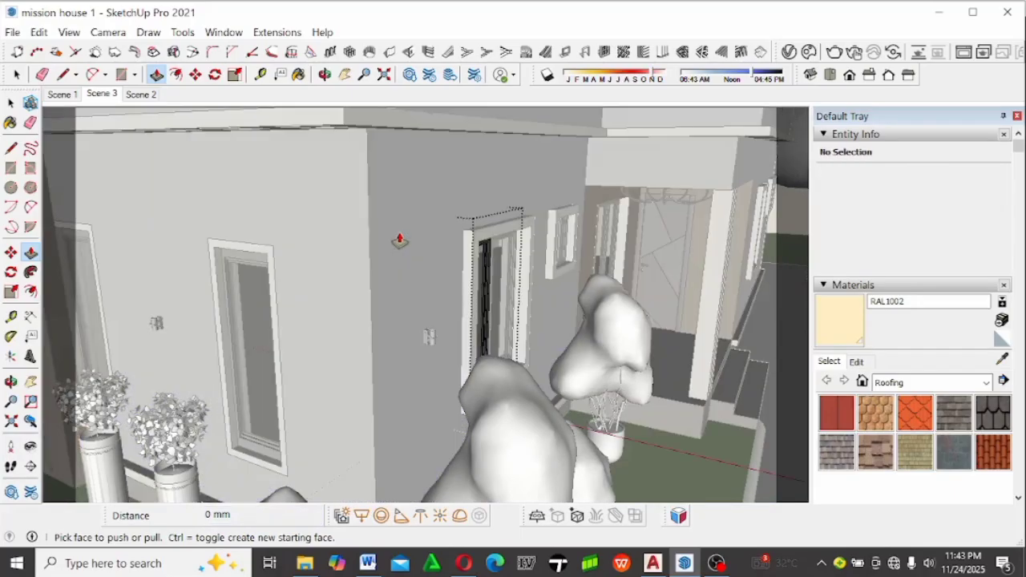
pyautogui.hotkey('ctrl', 'z')
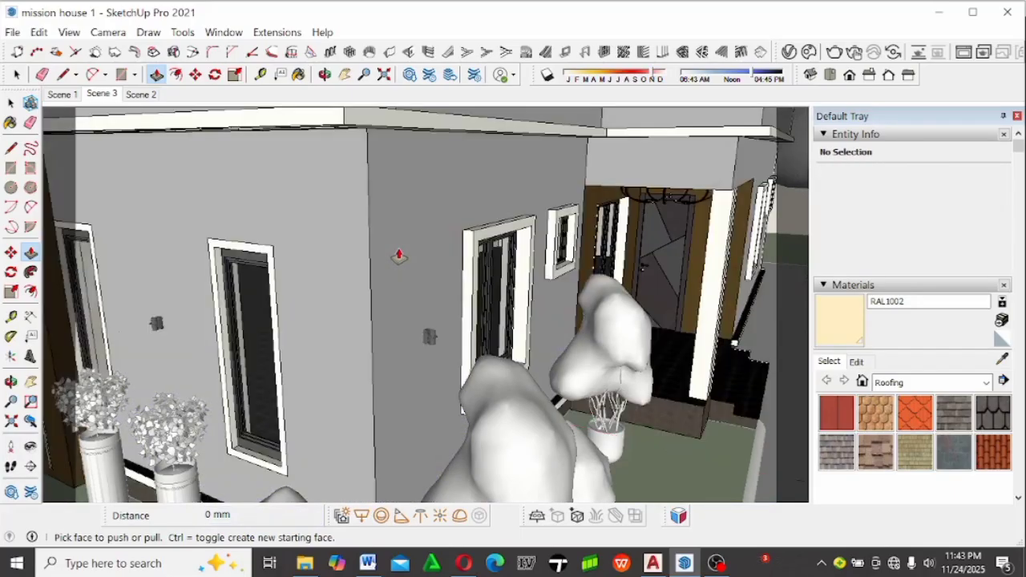
pyautogui.press('space')
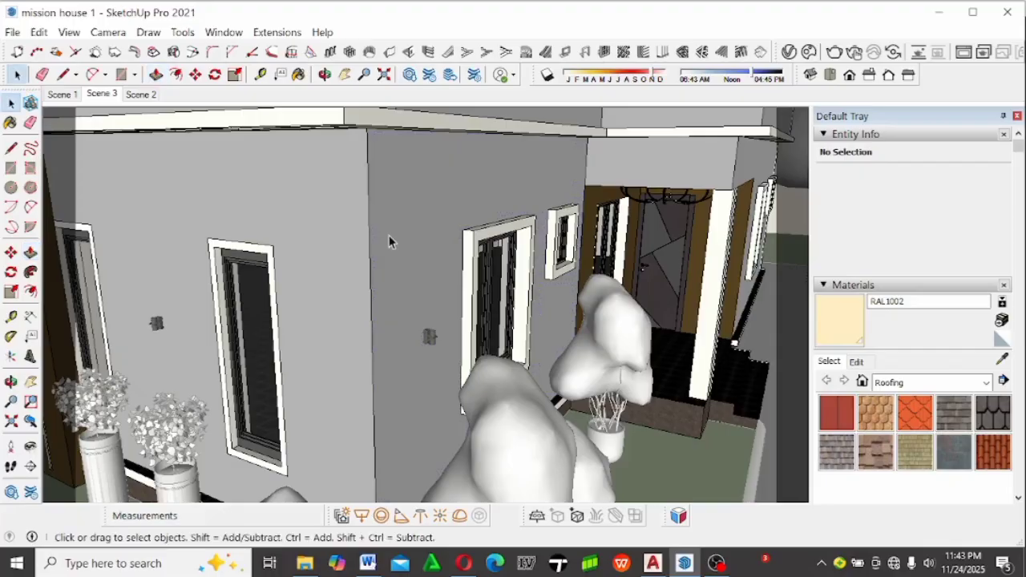
# Examine the whole compound and its perimeter wall from outside the house.
pyautogui.click(389, 240)
pyautogui.moveTo(413, 268); pyautogui.dragTo(525, 258, button='middle')
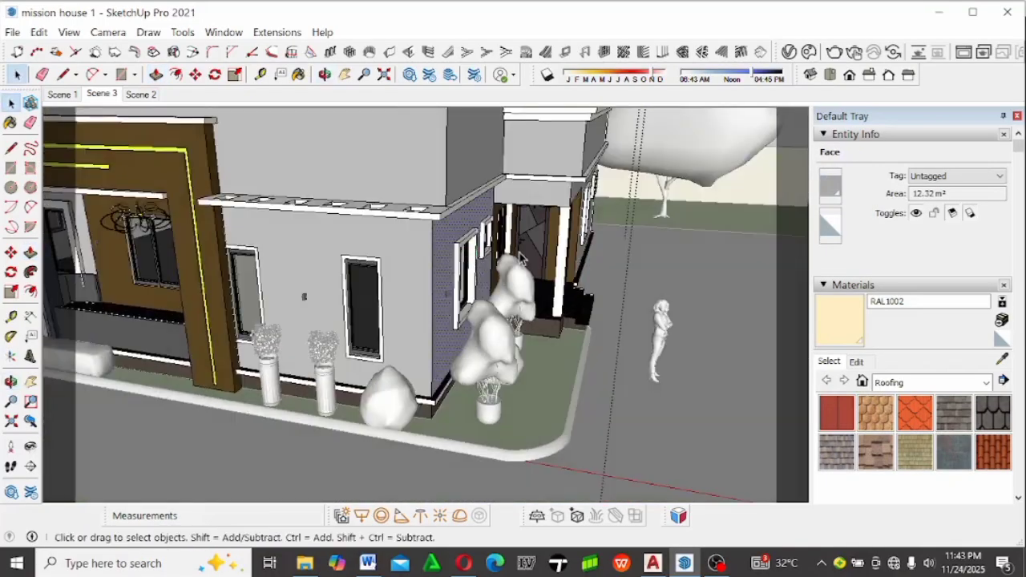
pyautogui.scroll(-5, 521, 256)
pyautogui.press('Escape')
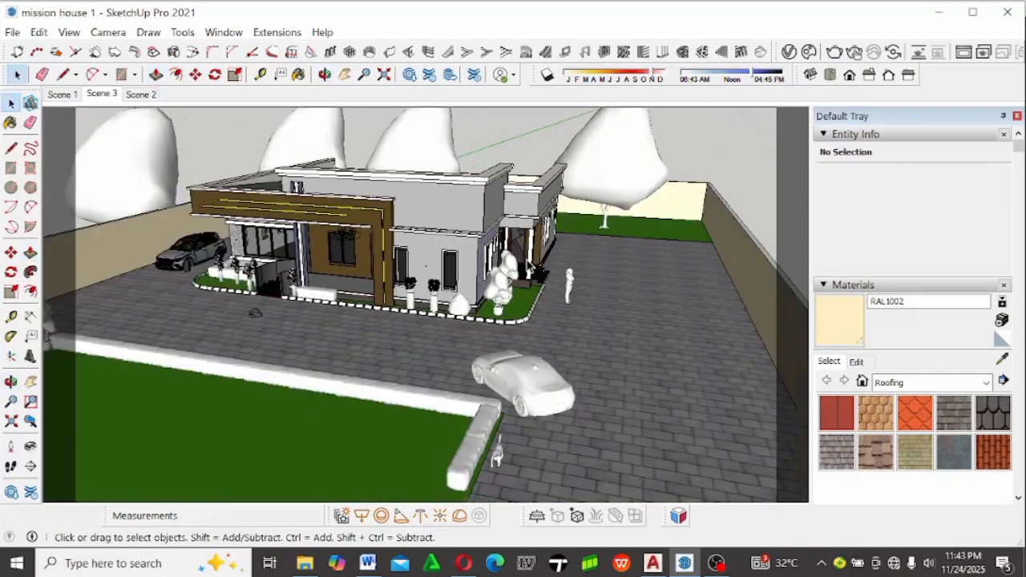
pyautogui.scroll(-3, 535, 264)
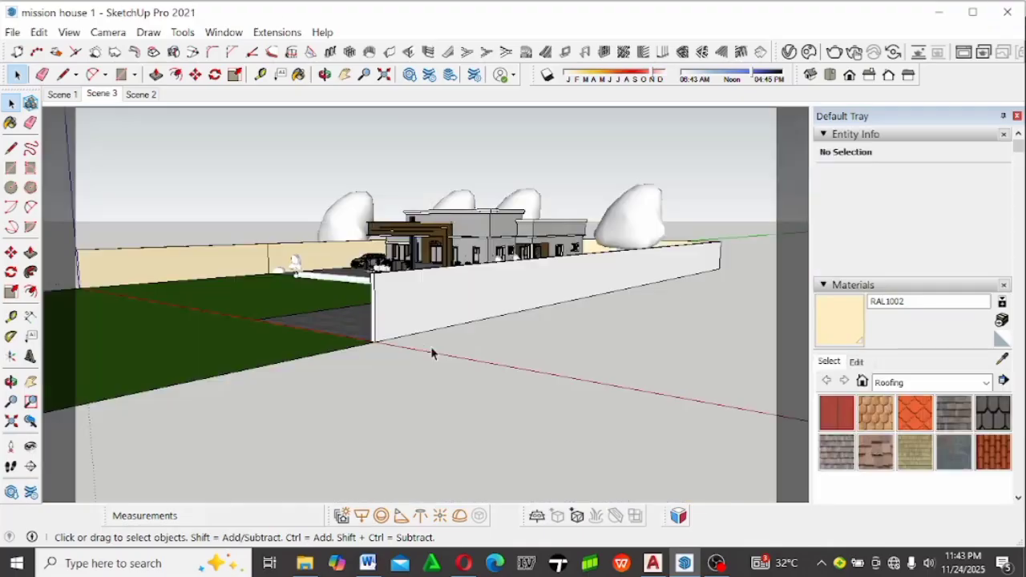
pyautogui.scroll(-3, 434, 302)
pyautogui.moveTo(426, 323); pyautogui.dragTo(586, 415, button='middle')
pyautogui.scroll(1, 425, 284)
pyautogui.moveTo(515, 310); pyautogui.dragTo(498, 322, button='middle')
pyautogui.scroll(3, 654, 317)
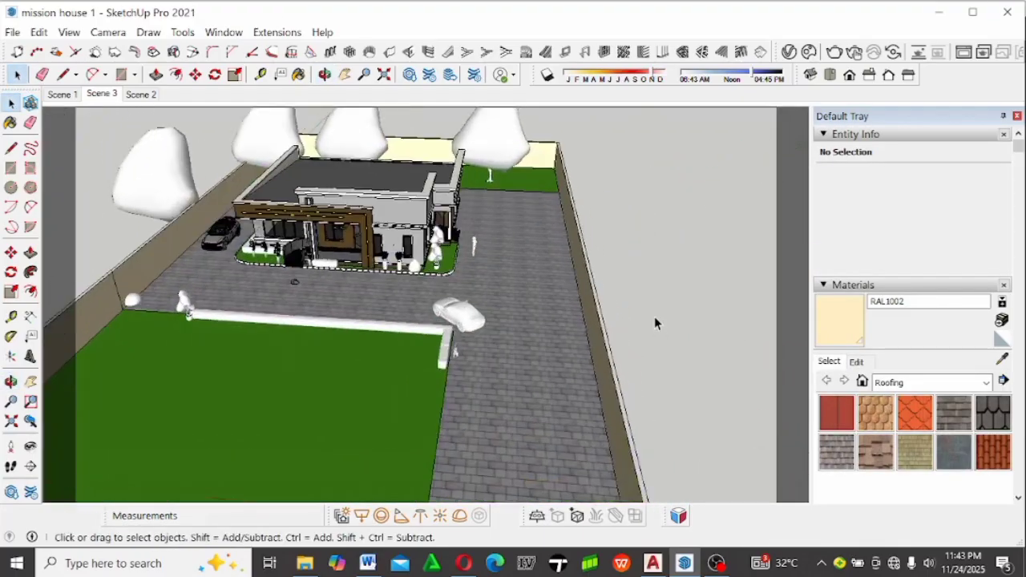
pyautogui.scroll(2, 654, 317)
pyautogui.scroll(-5, 593, 262)
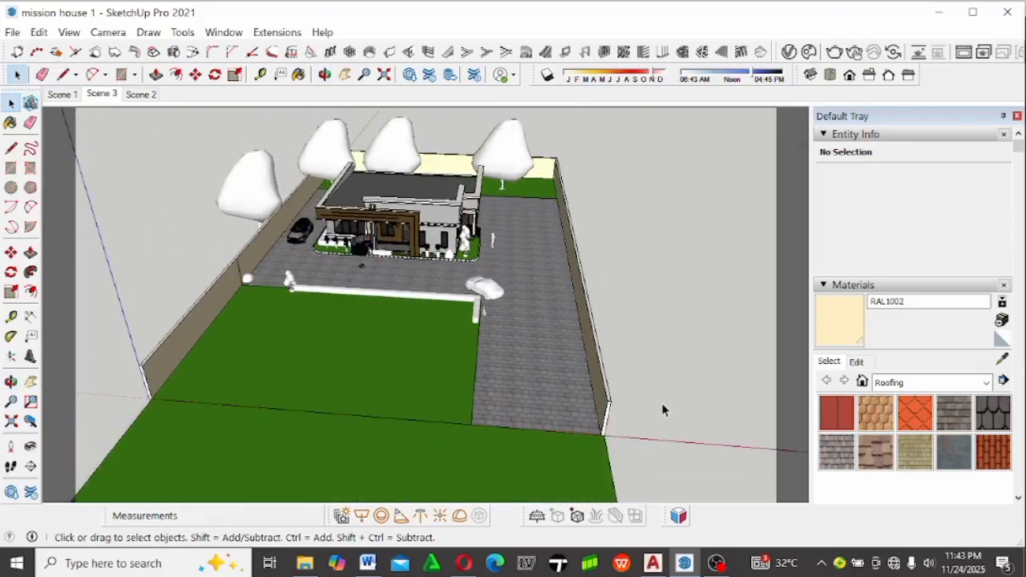
# Draw a small vertical rectangle from the outer top corner at the front end of the perimeter wall.
pyautogui.scroll(8, 663, 409)
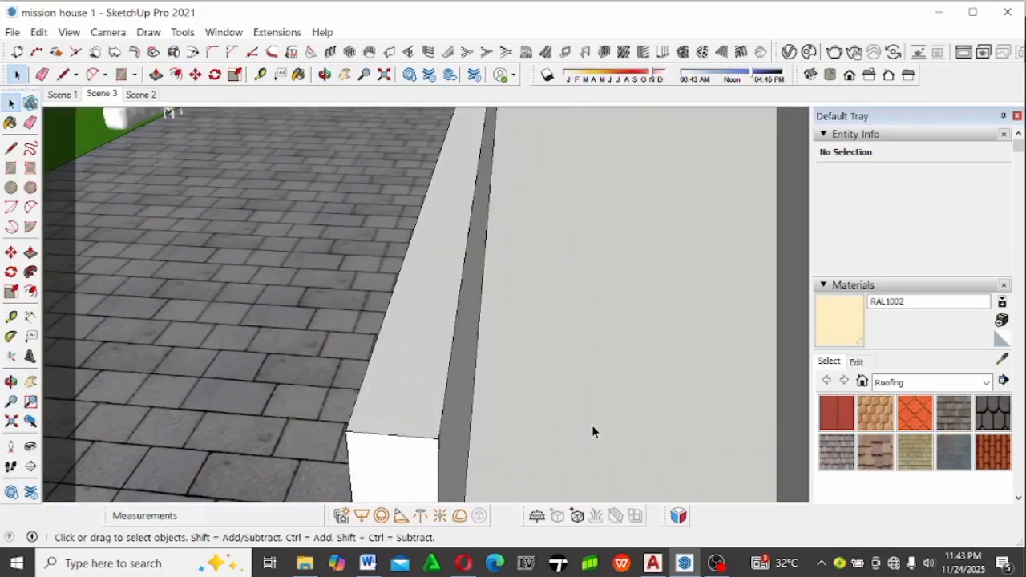
pyautogui.scroll(-4, 590, 425)
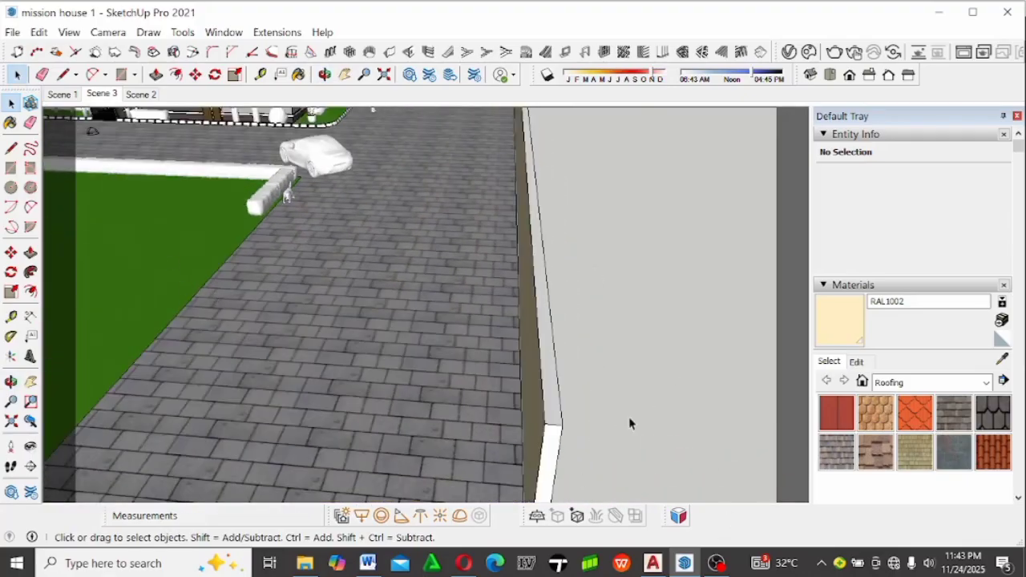
pyautogui.moveTo(630, 423); pyautogui.dragTo(584, 339, button='middle')
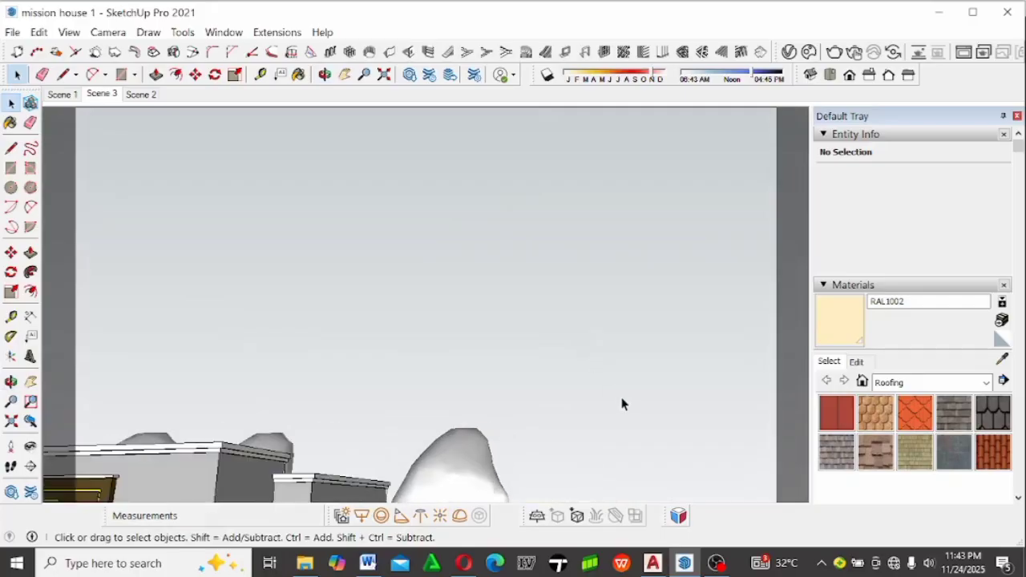
pyautogui.moveTo(623, 404)
pyautogui.mouseDown(button='middle')
pyautogui.moveTo(625, 414)
pyautogui.moveTo(618, 408)
pyautogui.mouseUp(button='middle')
pyautogui.scroll(-6, 625, 442)
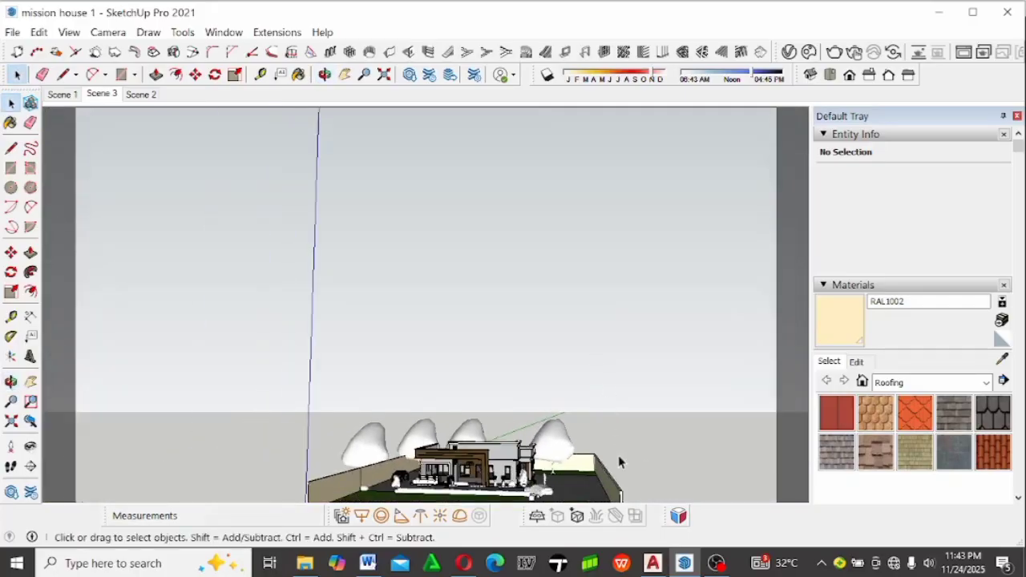
pyautogui.scroll(-2, 583, 308)
pyautogui.scroll(1, 626, 392)
pyautogui.scroll(3, 629, 470)
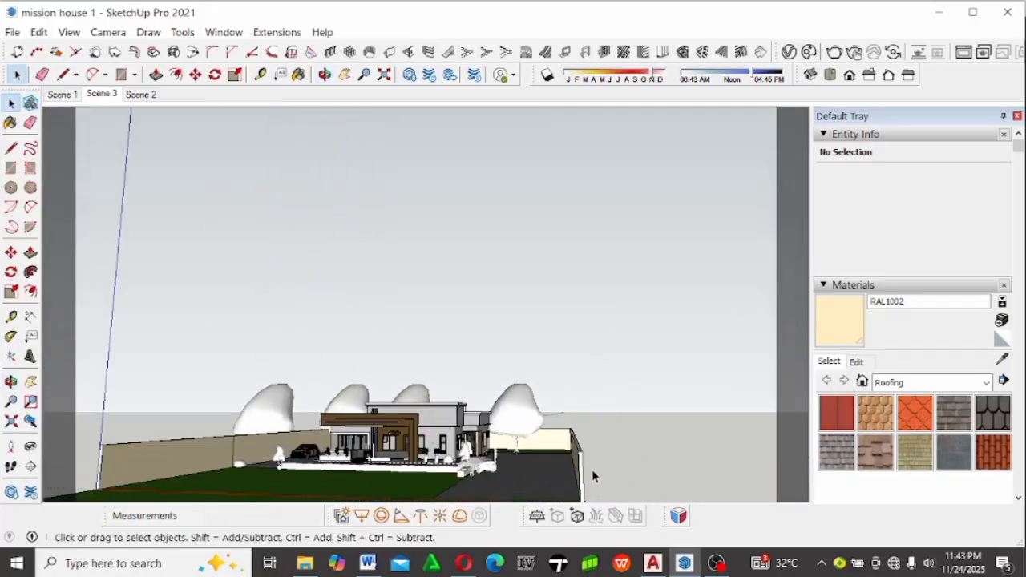
pyautogui.scroll(2, 592, 475)
pyautogui.moveTo(572, 470); pyautogui.dragTo(589, 408, button='middle')
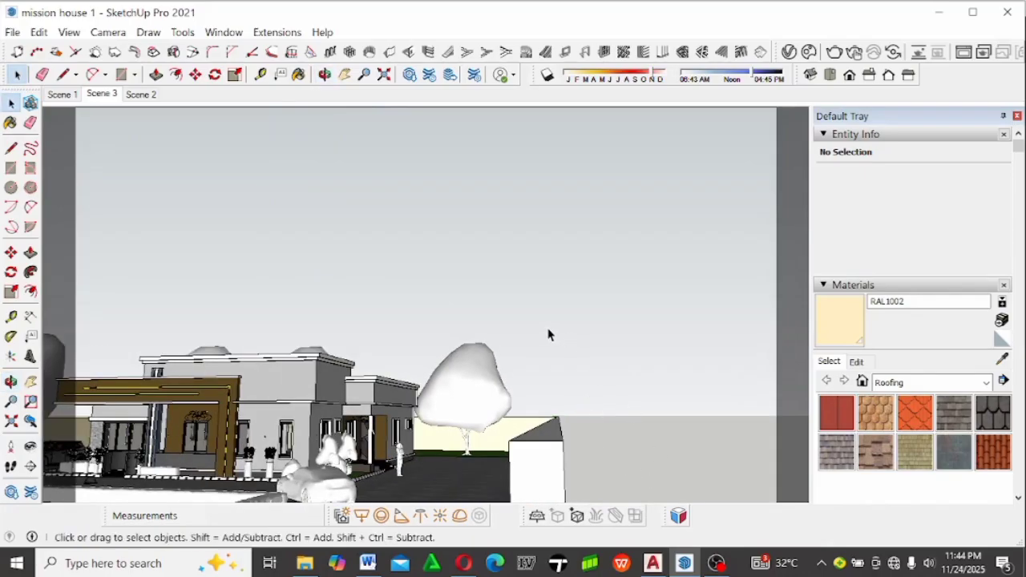
pyautogui.press('r')
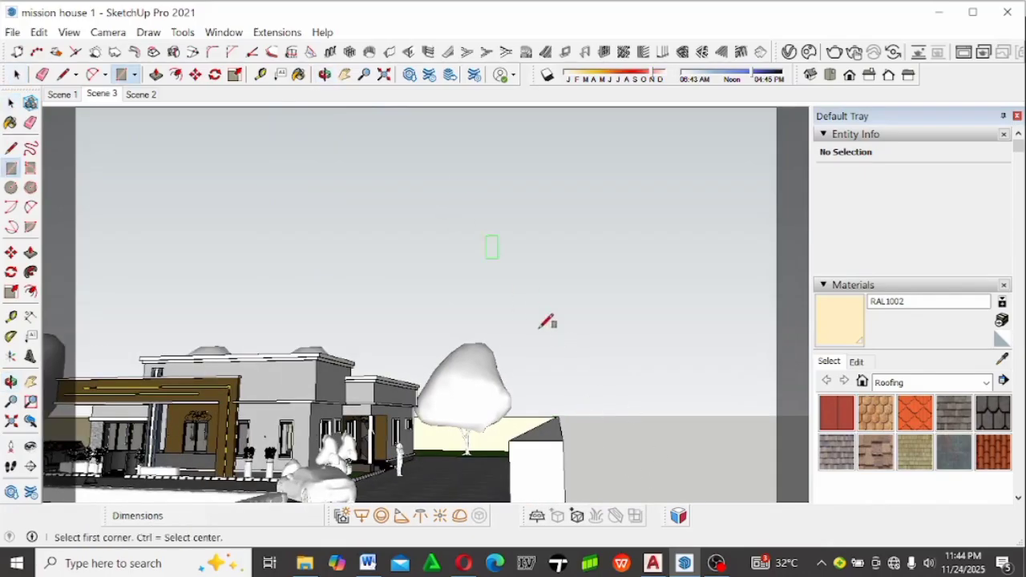
pyautogui.click(561, 441)
pyautogui.click(601, 382)
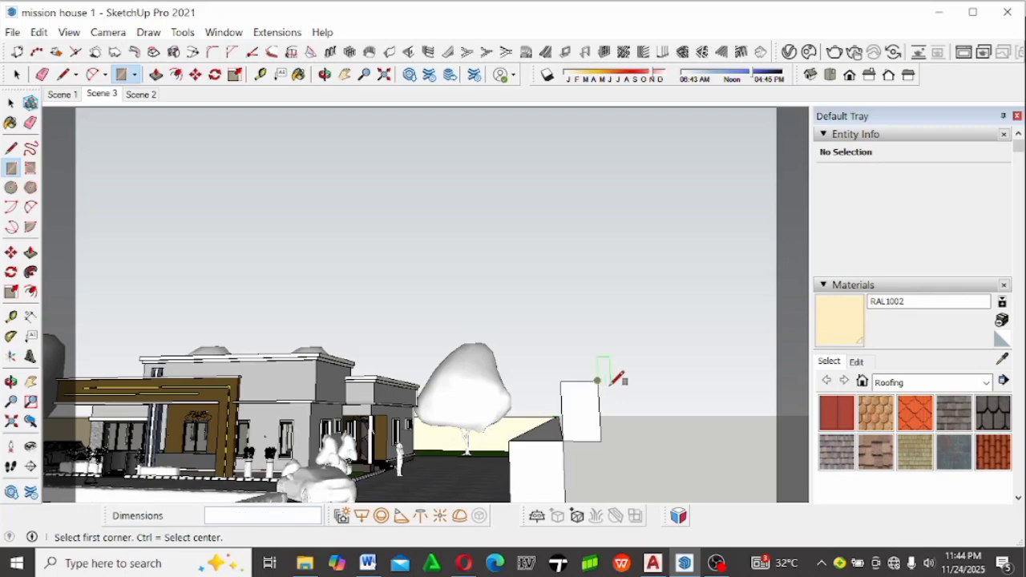
pyautogui.press('space')
# Try to extrude the small rectangle along the perimeter wall's top with Follow Me, and end the tool.
pyautogui.scroll(-3, 603, 317)
pyautogui.moveTo(604, 338); pyautogui.dragTo(408, 486, button='middle')
pyautogui.scroll(-5, 284, 468)
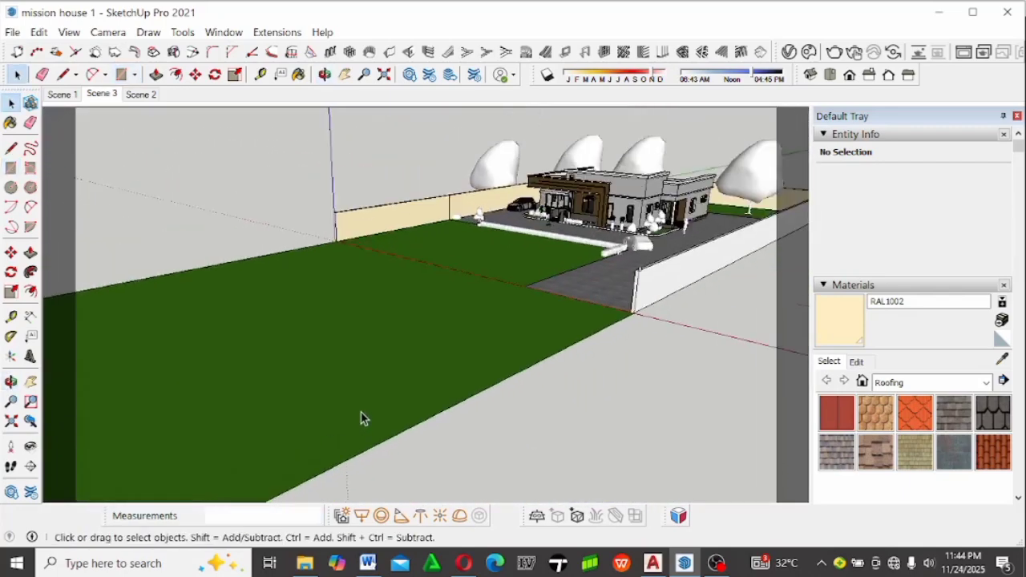
pyautogui.scroll(8, 527, 412)
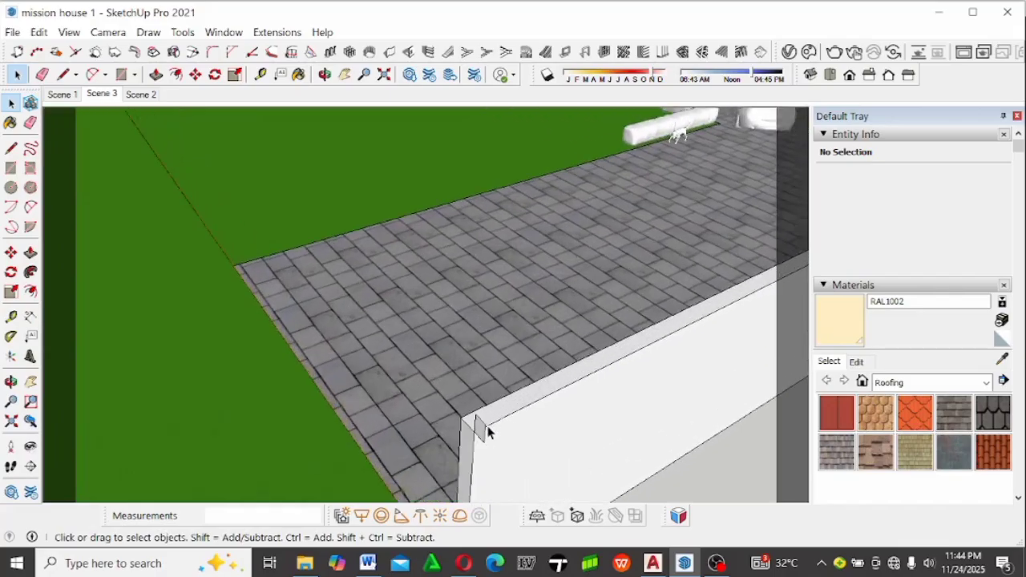
pyautogui.scroll(5, 496, 436)
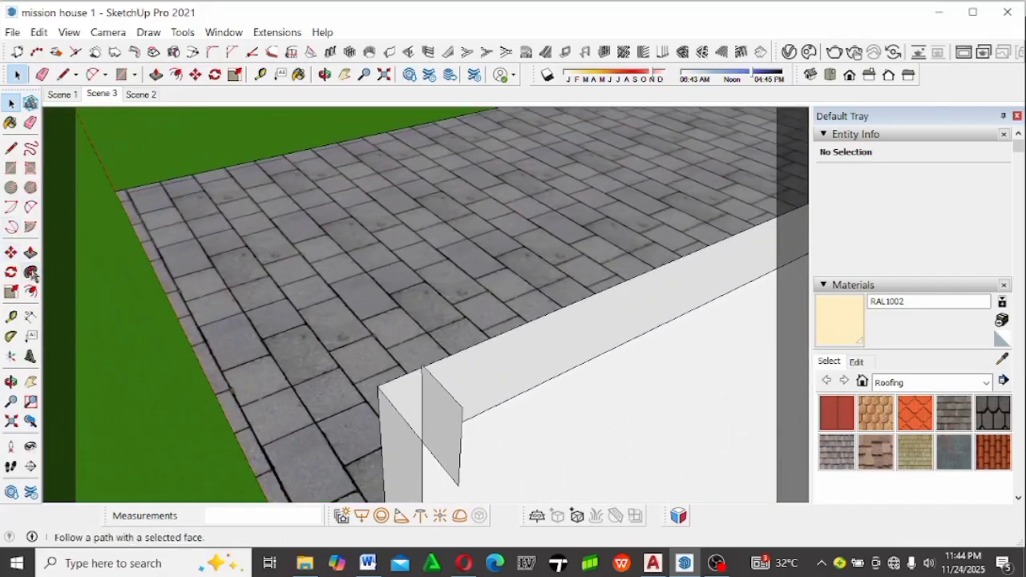
pyautogui.click(31, 274)
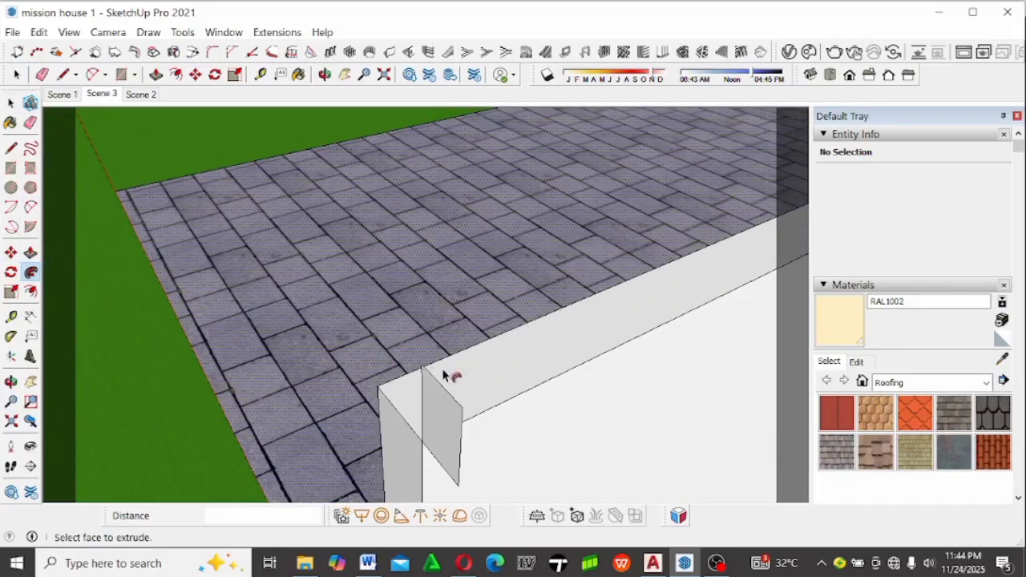
pyautogui.click(522, 387)
pyautogui.moveTo(522, 388); pyautogui.dragTo(268, 360, button='middle')
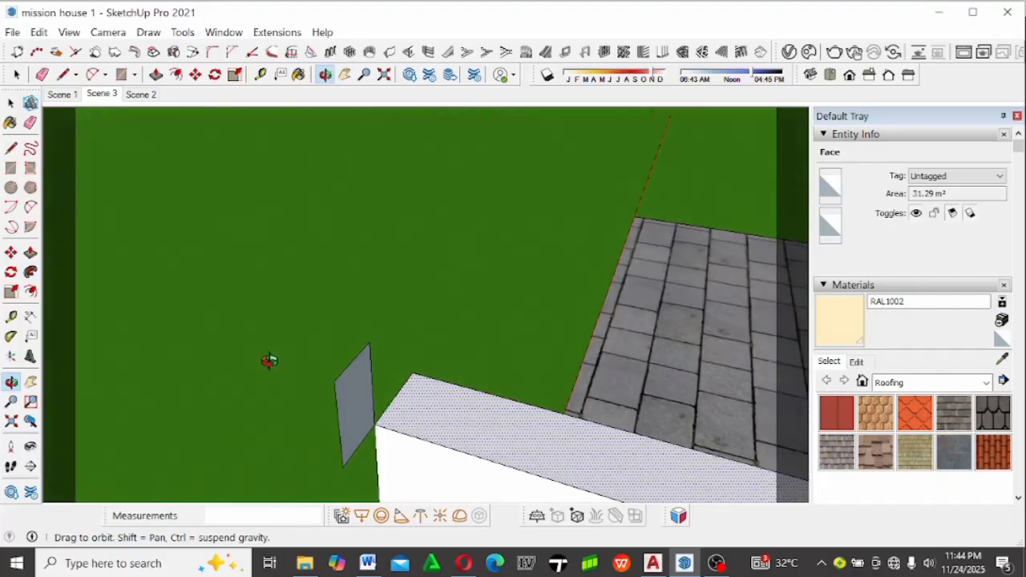
pyautogui.click(368, 415)
pyautogui.scroll(-5, 355, 338)
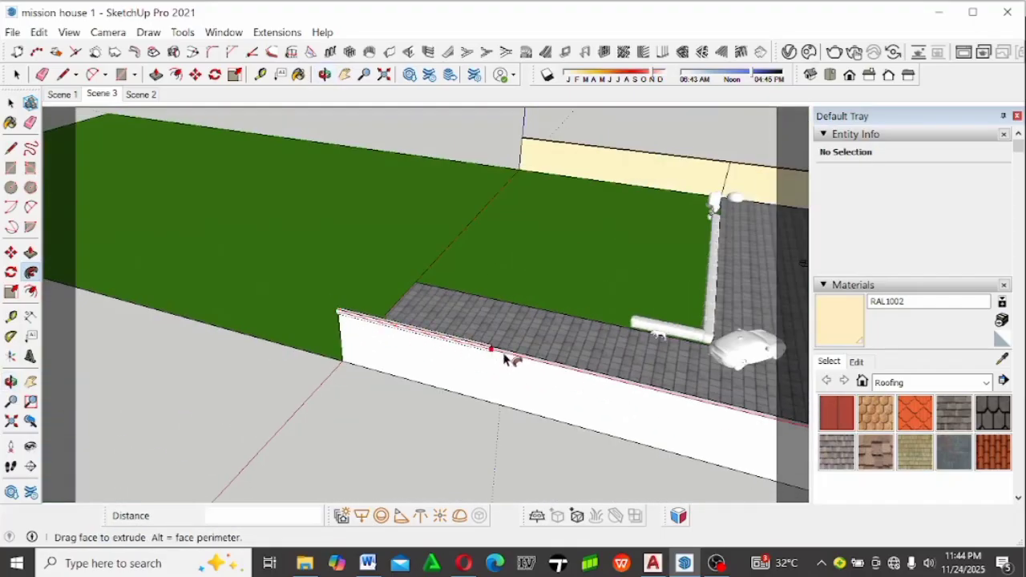
pyautogui.click(602, 380)
pyautogui.scroll(3, 368, 323)
pyautogui.scroll(6, 370, 324)
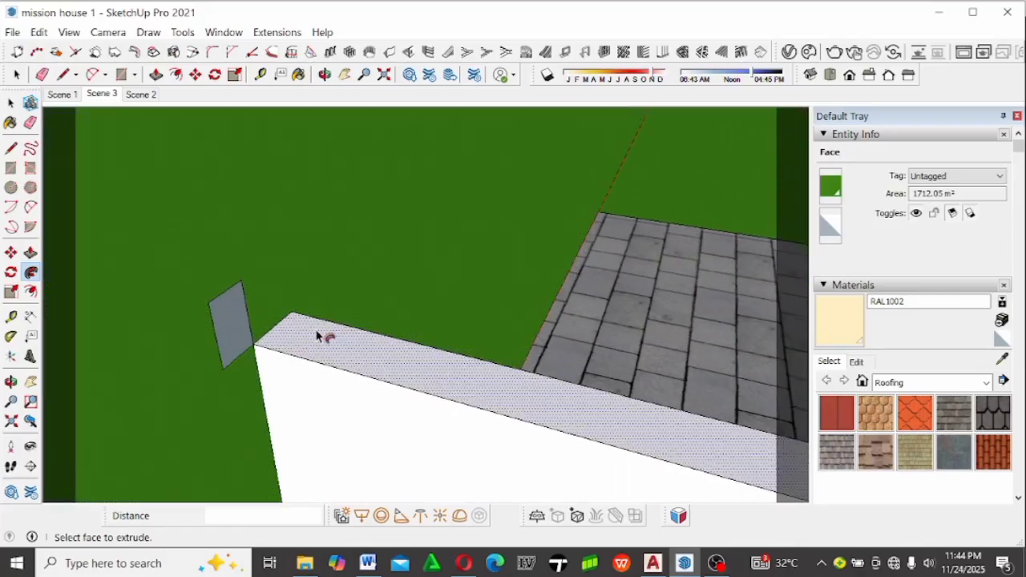
pyautogui.press('space')
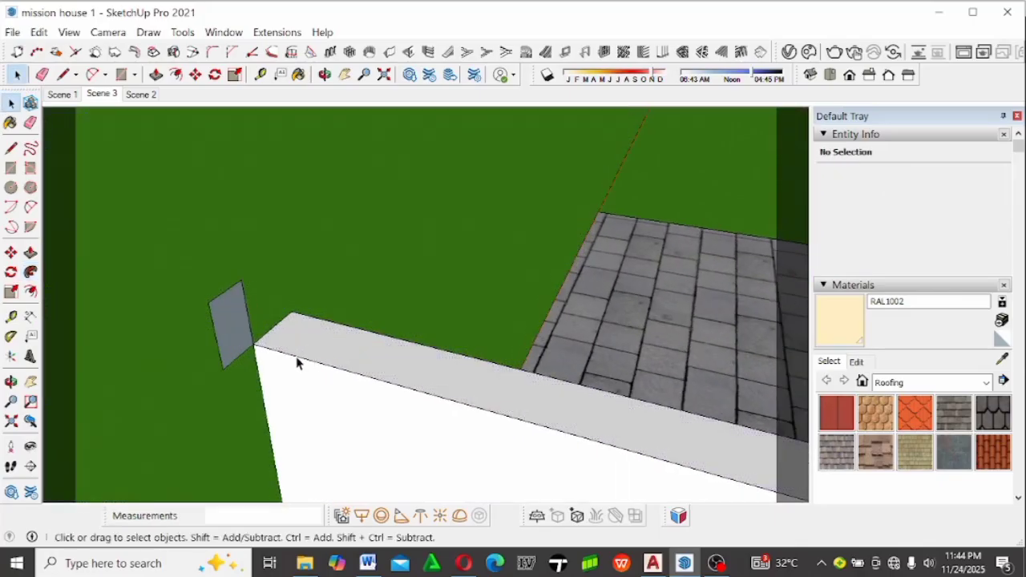
# Select the three outer top edges of the perimeter wall, along both sides and the back, as the path.
pyautogui.click(296, 360)
pyautogui.scroll(-10, 208, 316)
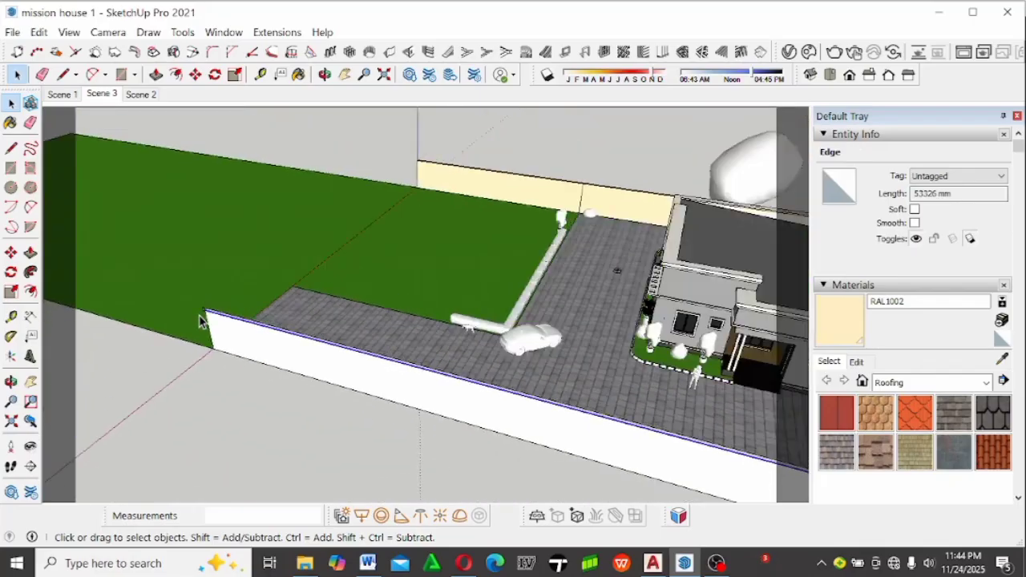
pyautogui.scroll(-1, 249, 348)
pyautogui.scroll(12, 553, 421)
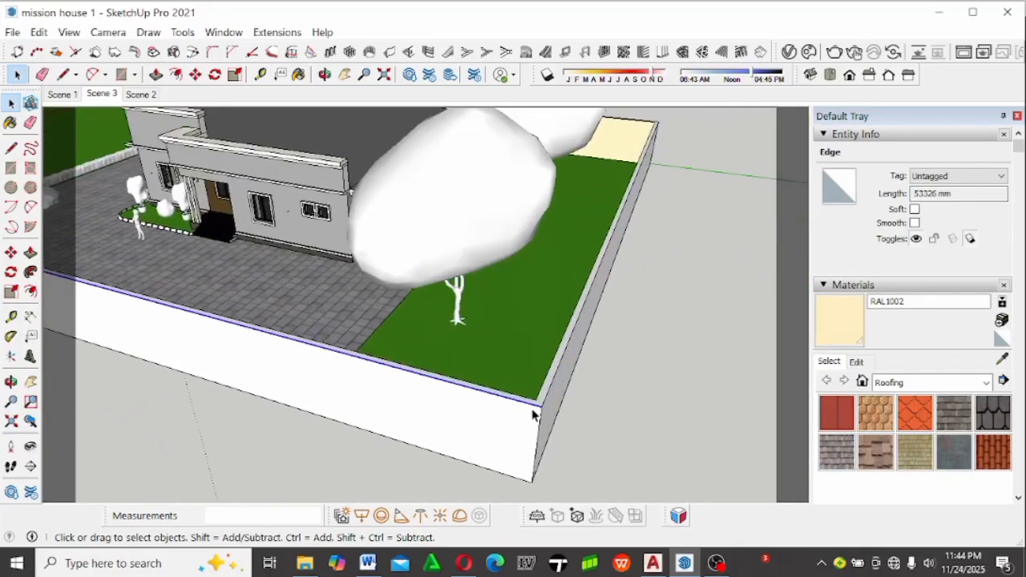
pyautogui.scroll(2, 578, 369)
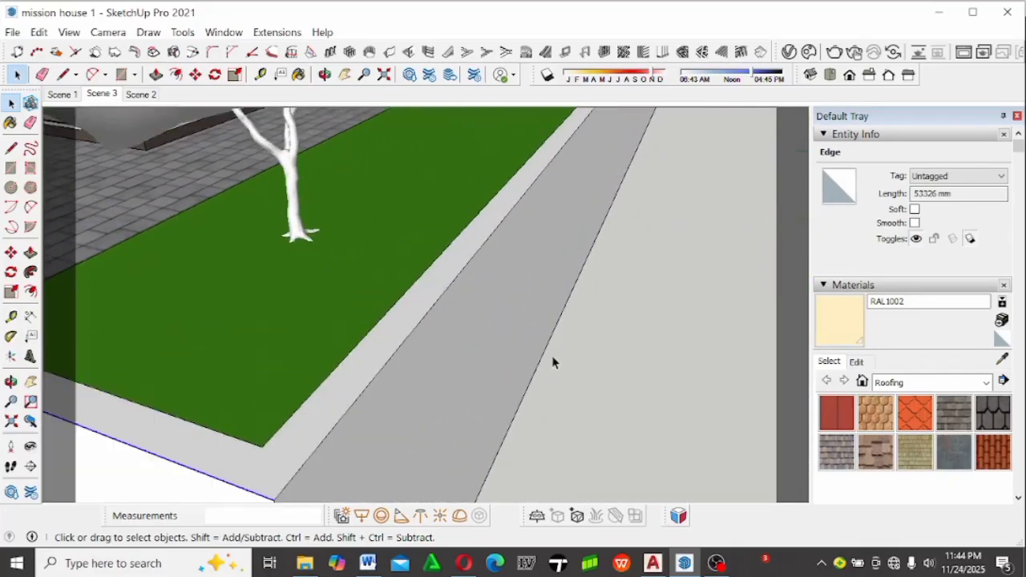
pyautogui.keyDown('shift'); pyautogui.click(361, 401); pyautogui.keyUp('shift')
pyautogui.moveTo(369, 398); pyautogui.dragTo(622, 391, button='middle')
pyautogui.scroll(4, 511, 395)
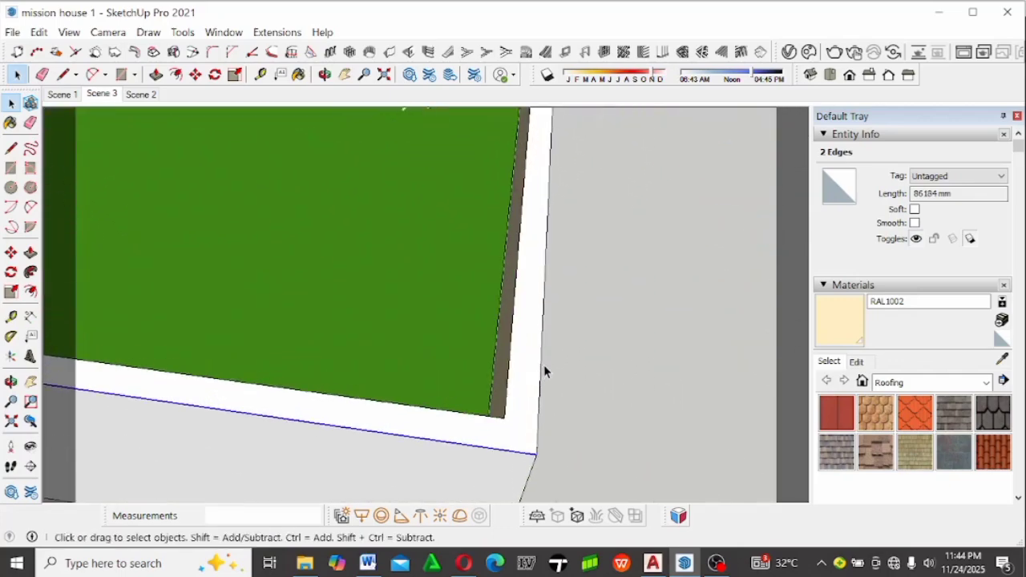
pyautogui.keyDown('shift'); pyautogui.click(542, 361); pyautogui.keyUp('shift')
pyautogui.scroll(-5, 553, 363)
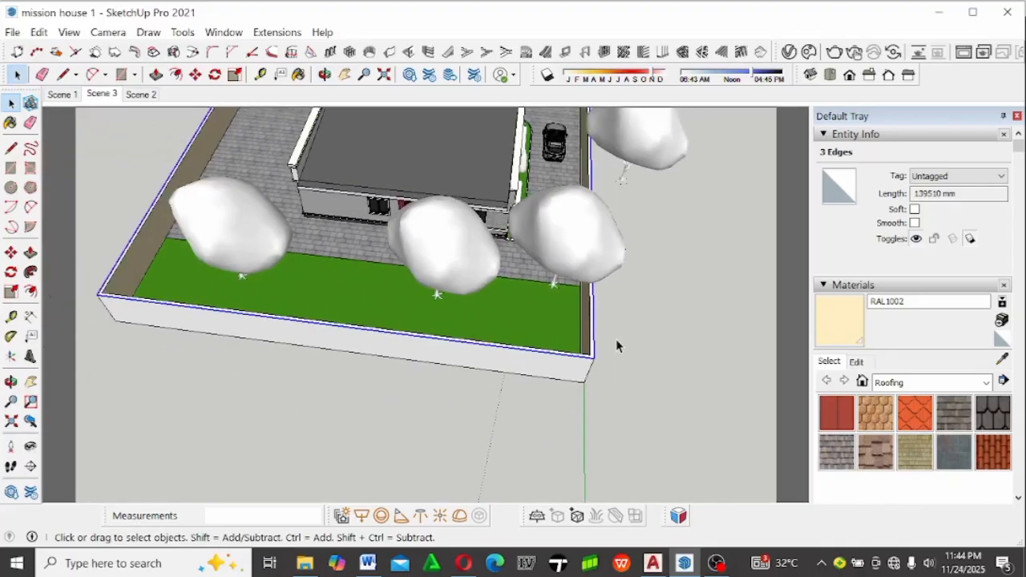
# Extrude the small rectangle along the selected outer wall edges with Follow Me, and inspect the swept band around the corners.
pyautogui.scroll(-3, 616, 339)
pyautogui.moveTo(397, 405); pyautogui.dragTo(673, 369, button='middle')
pyautogui.scroll(-4, 674, 369)
pyautogui.scroll(2, 323, 275)
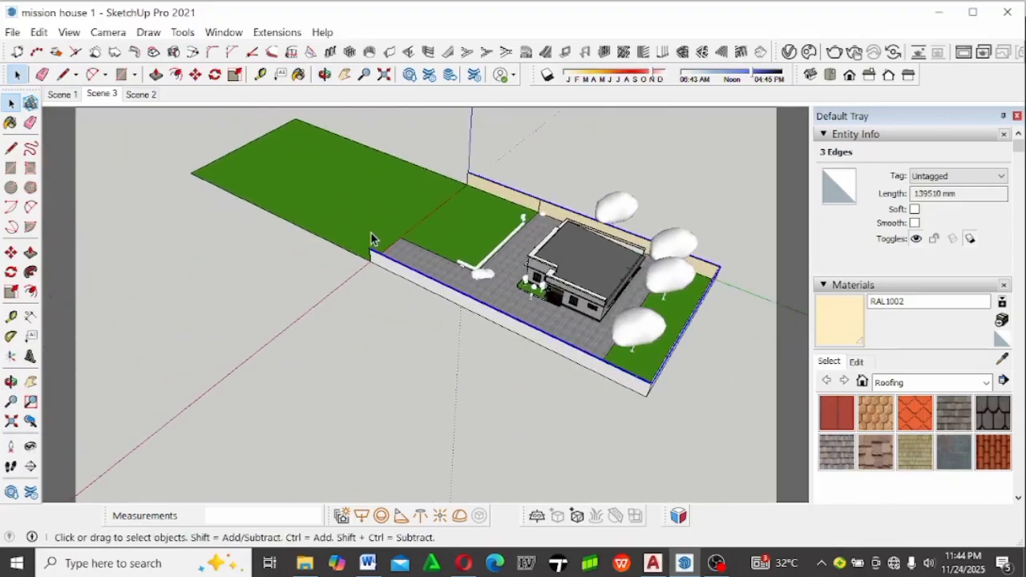
pyautogui.scroll(8, 371, 238)
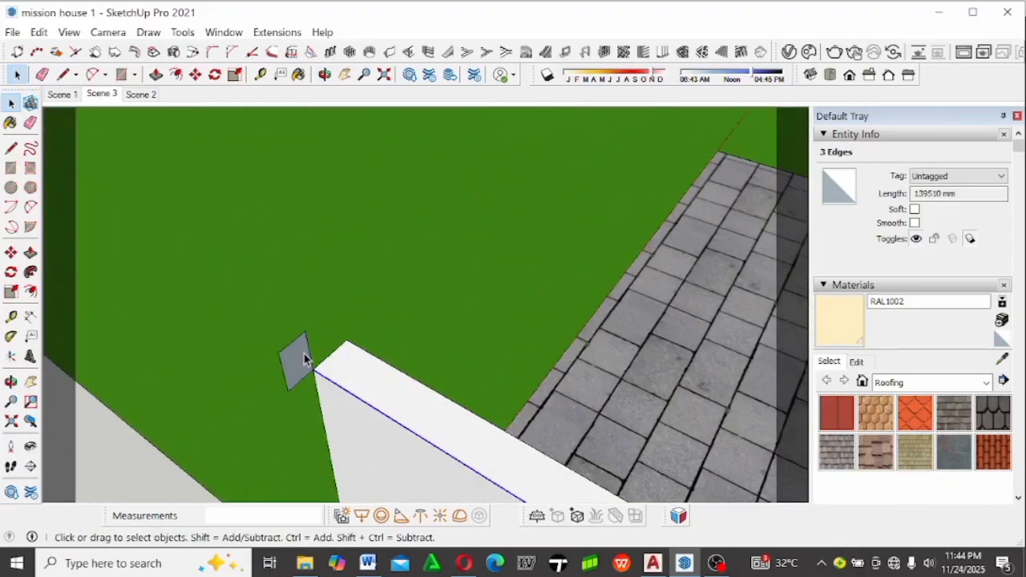
pyautogui.scroll(2, 305, 359)
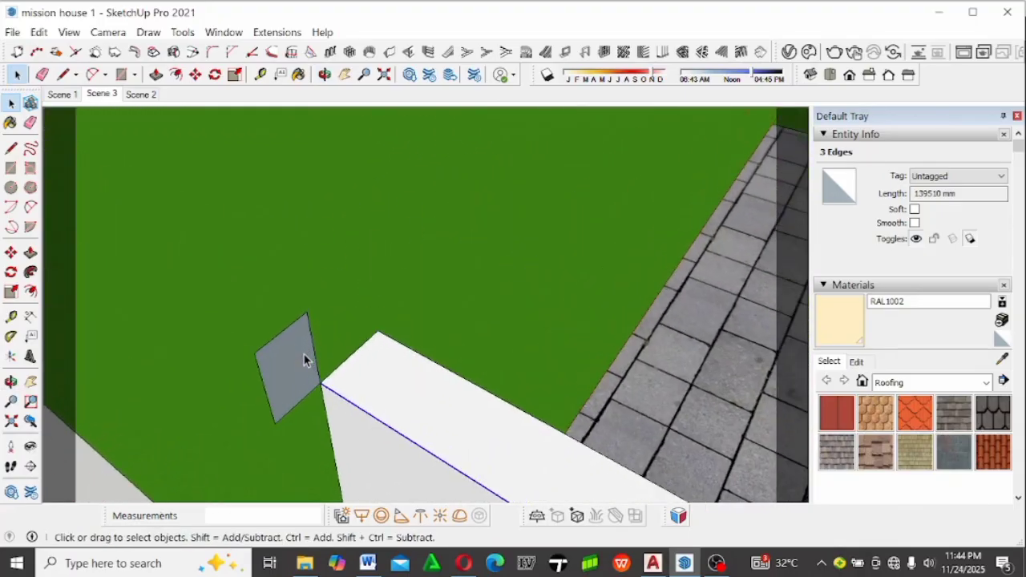
pyautogui.click(30, 272)
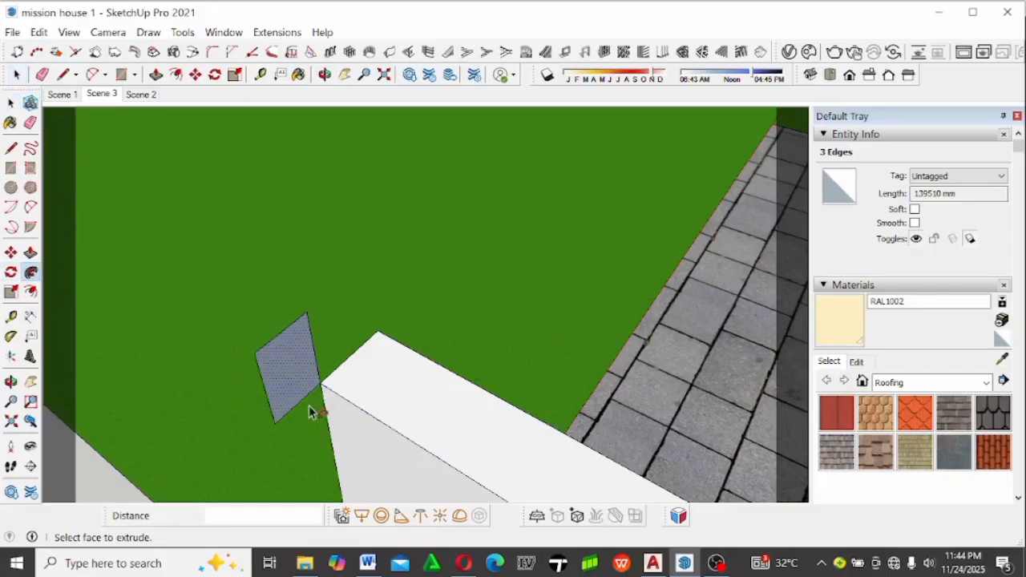
pyautogui.click(292, 371)
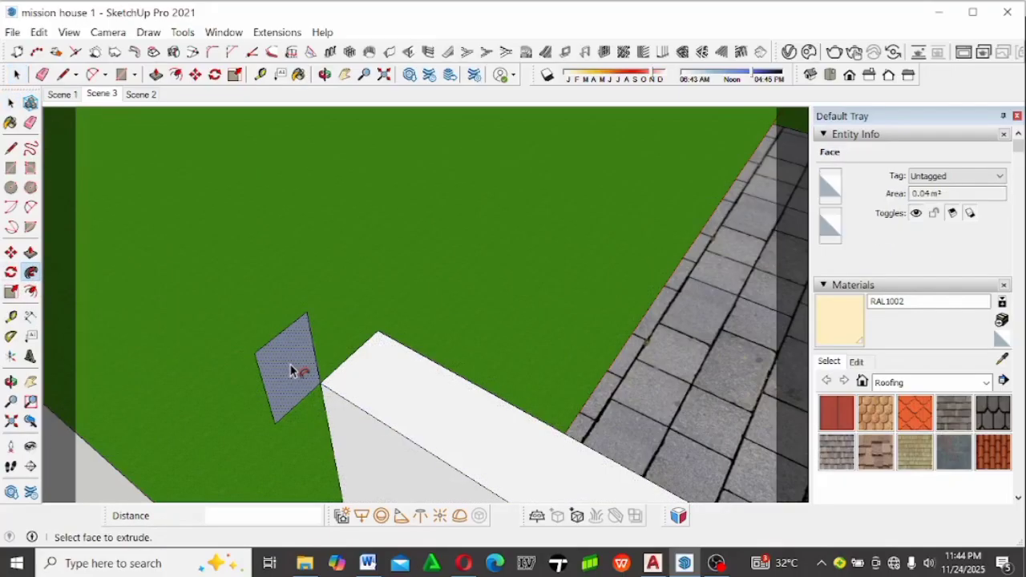
pyautogui.scroll(-10, 294, 369)
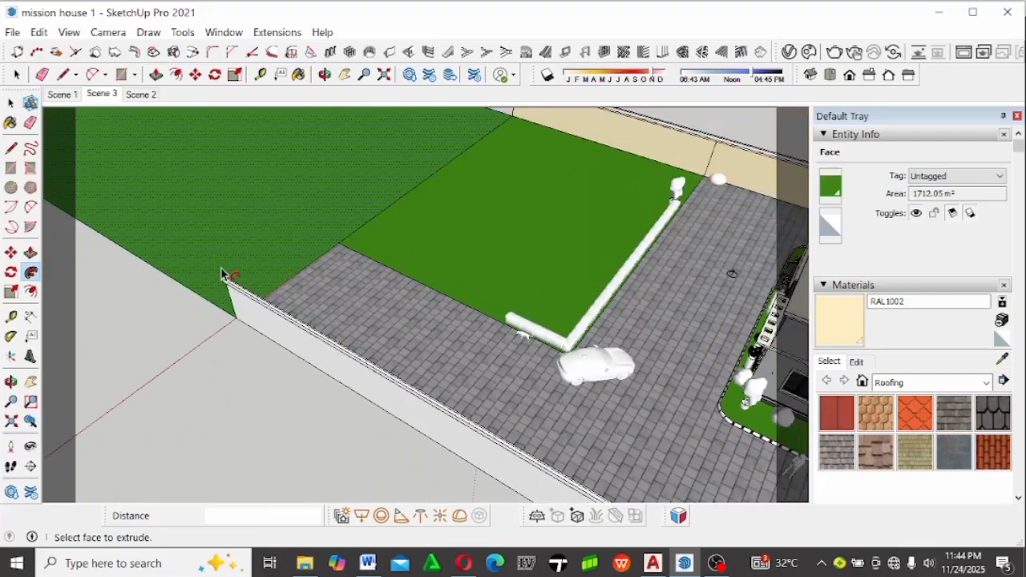
pyautogui.scroll(-3, 225, 281)
pyautogui.scroll(12, 537, 273)
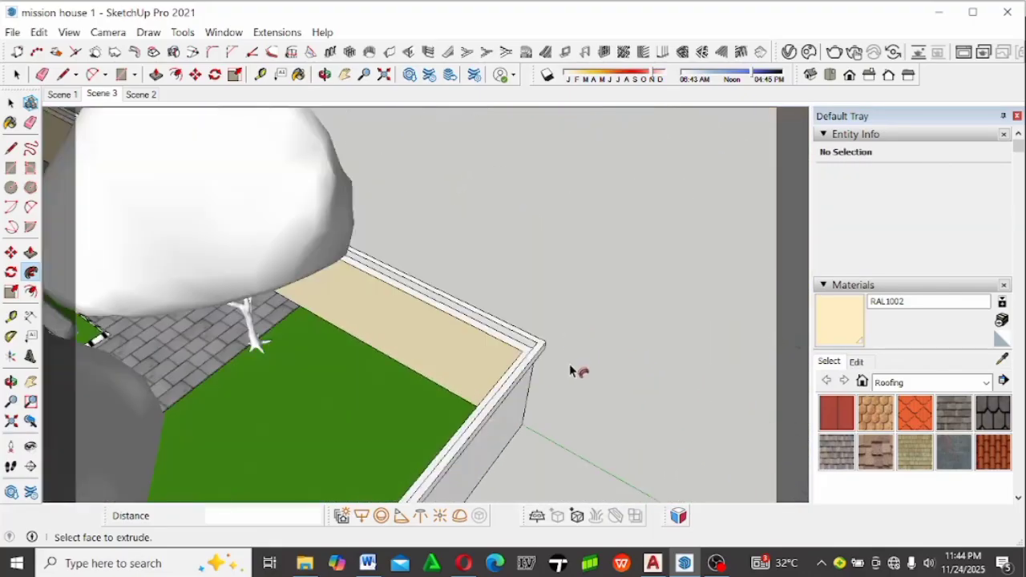
pyautogui.scroll(-8, 535, 325)
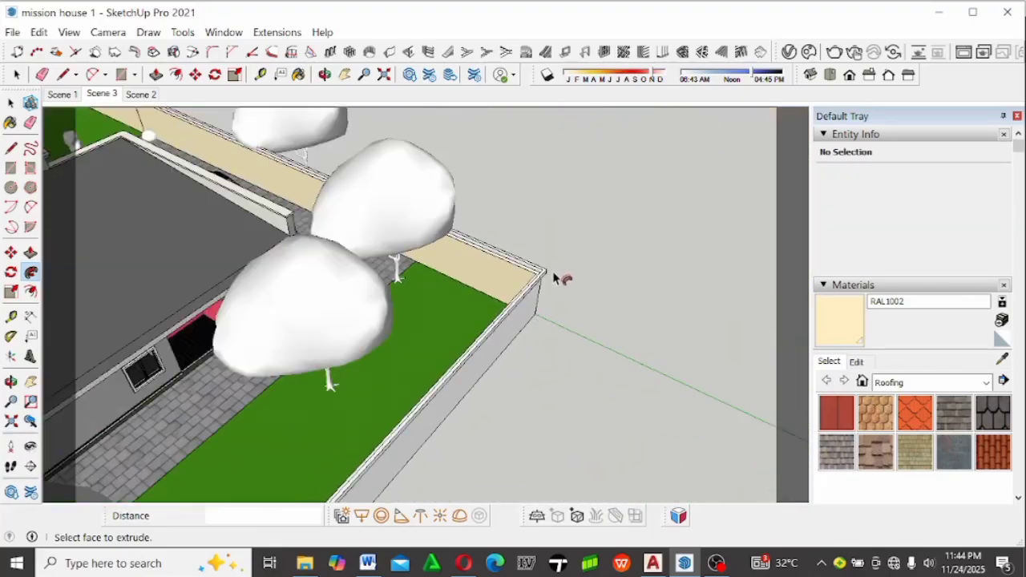
pyautogui.scroll(-4, 597, 282)
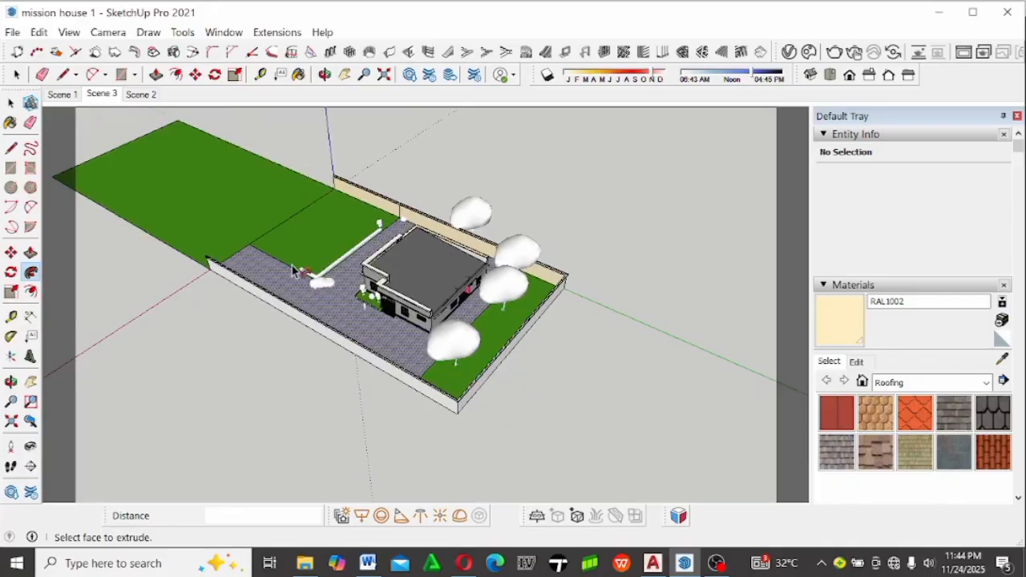
# End Follow Me, clear the selection and examine the compound from its opposite front side.
pyautogui.press('space')
pyautogui.click(402, 342)
pyautogui.click(303, 407)
pyautogui.moveTo(303, 407); pyautogui.dragTo(411, 322, button='middle')
pyautogui.scroll(6, 411, 321)
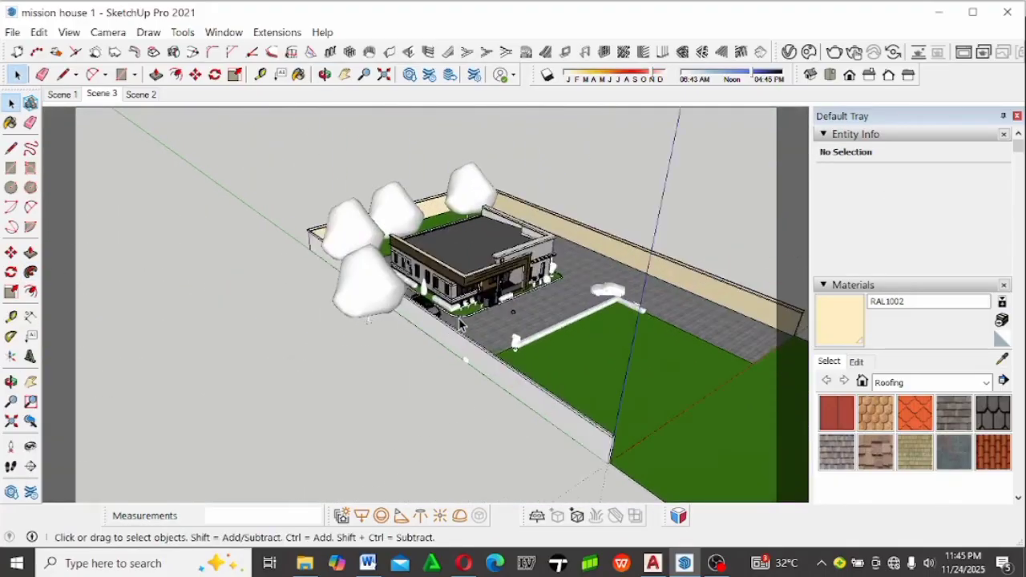
pyautogui.scroll(-3, 331, 307)
pyautogui.moveTo(307, 396); pyautogui.dragTo(362, 321, button='middle')
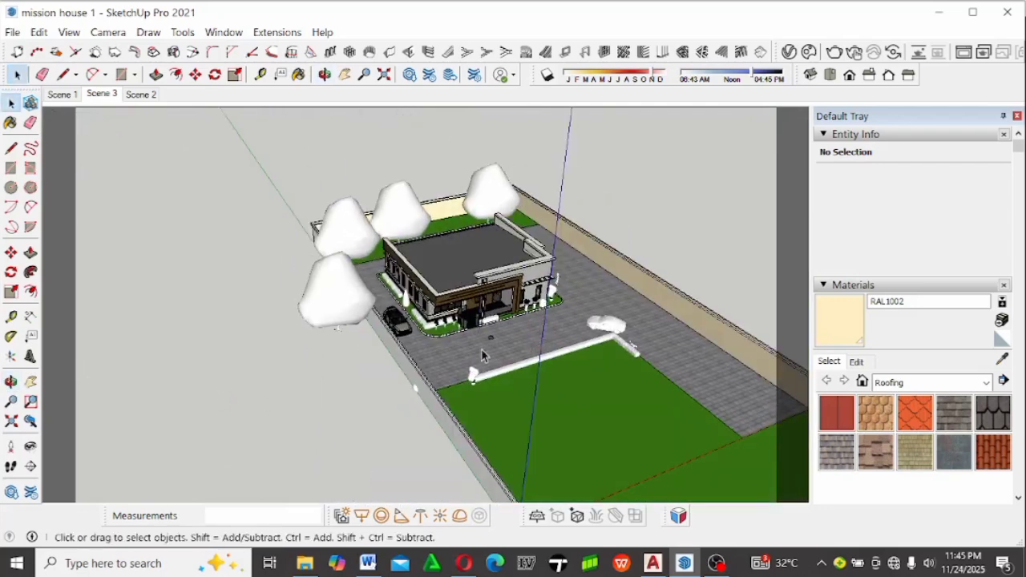
pyautogui.click(332, 308)
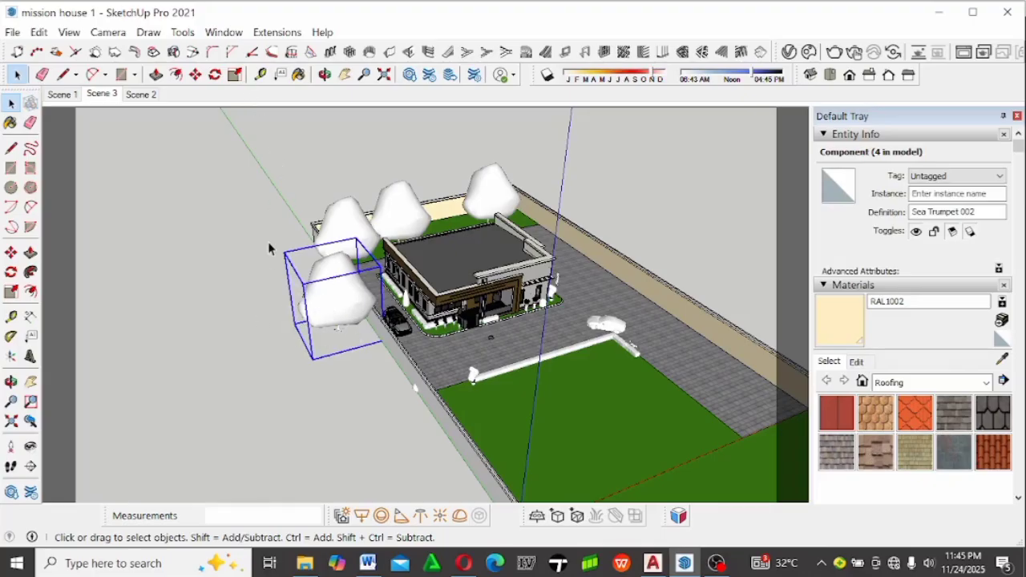
pyautogui.press('c')
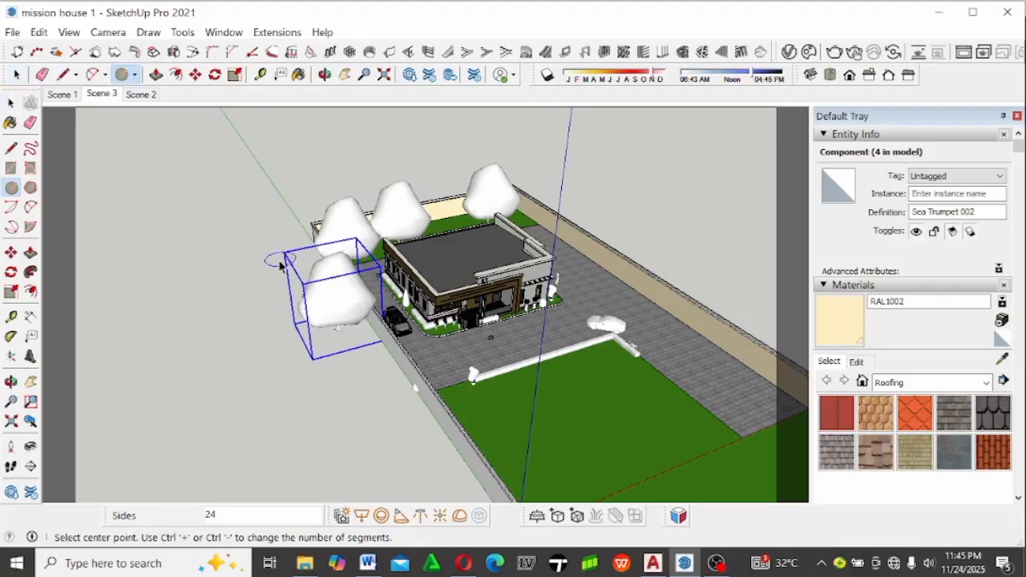
pyautogui.press('space')
pyautogui.click(222, 272)
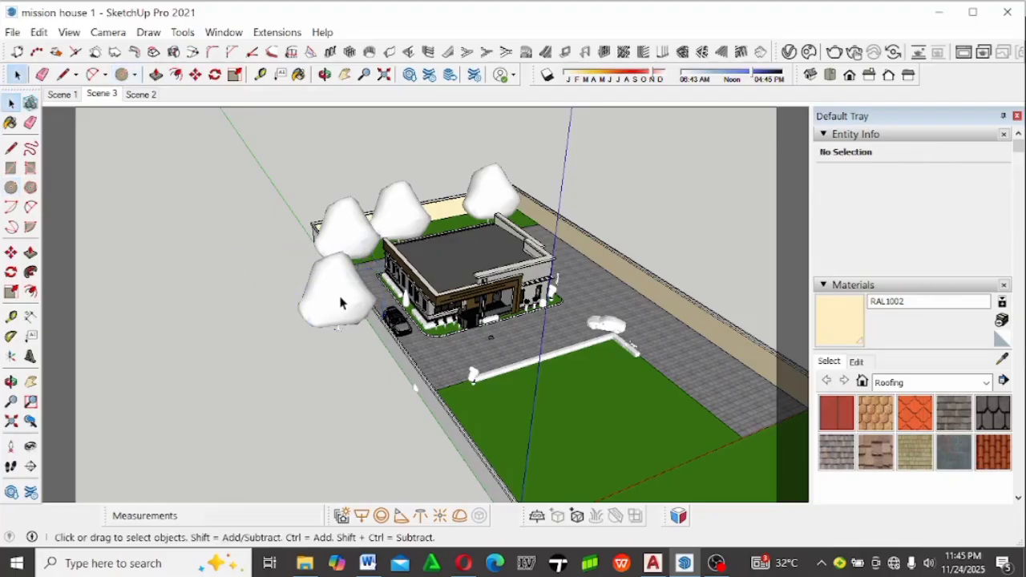
# Copy the nearest tree outside the side wall, beside the car, about 44 m outward with Move.
pyautogui.click(340, 303)
pyautogui.scroll(-5, 307, 265)
pyautogui.click(307, 265)
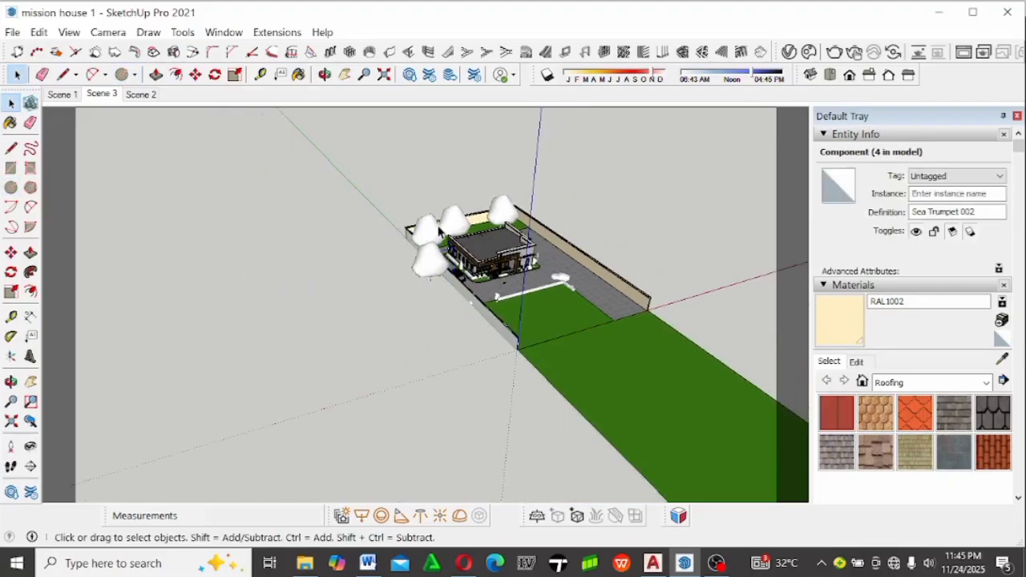
pyautogui.scroll(6, 439, 244)
pyautogui.click(396, 333)
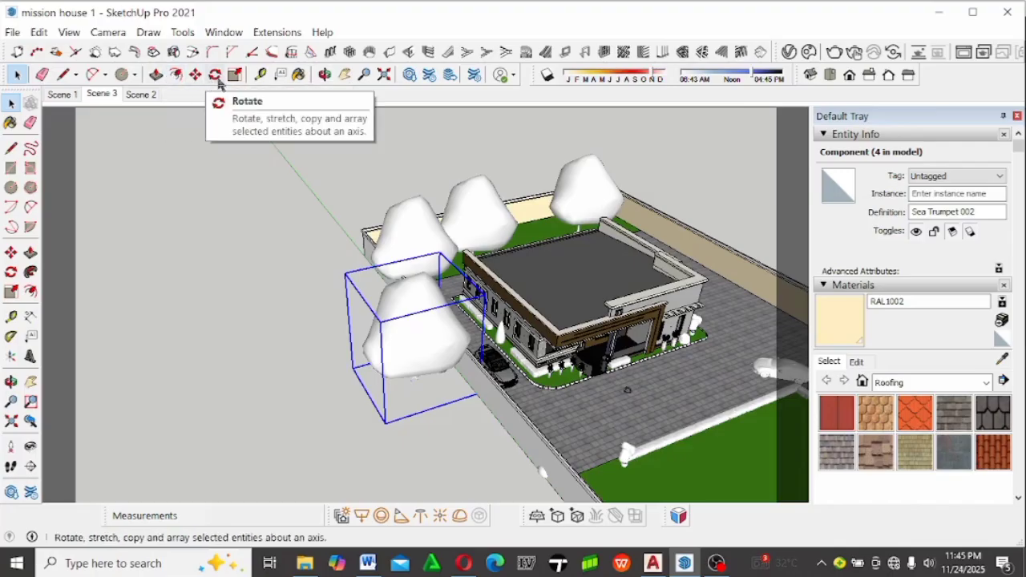
pyautogui.press('m')
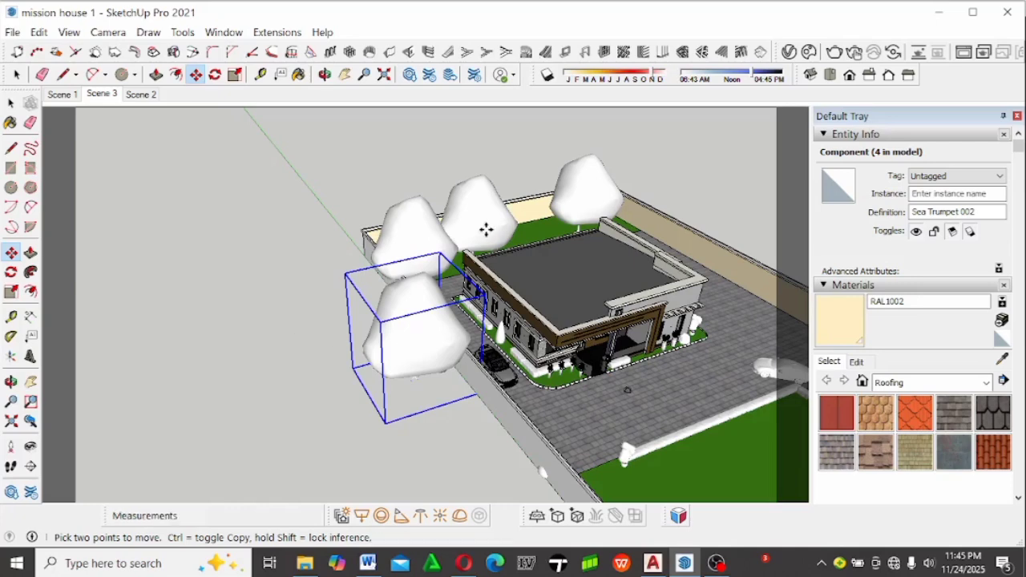
pyautogui.scroll(-3, 486, 226)
pyautogui.scroll(2, 472, 293)
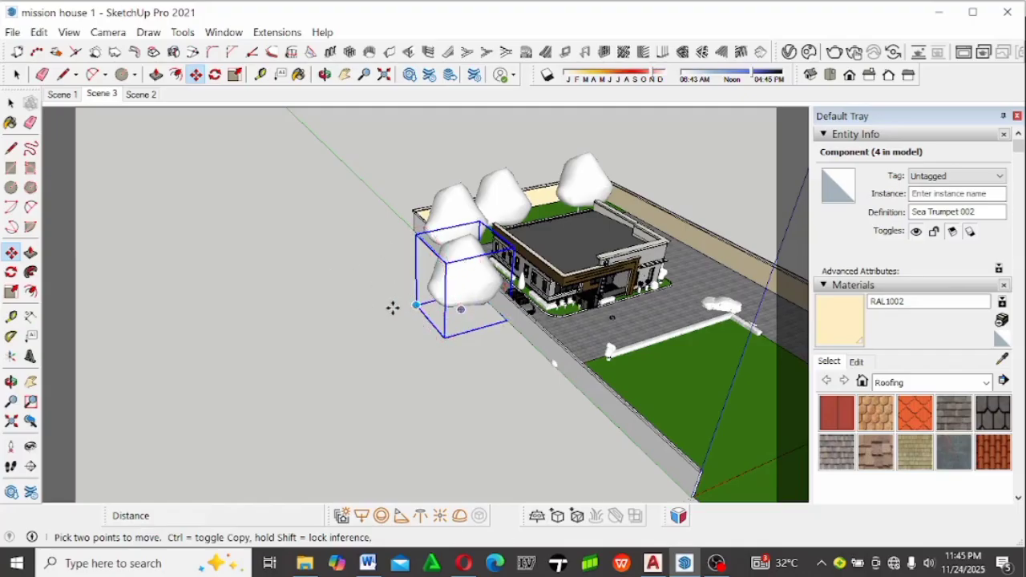
pyautogui.press('ctrl')
pyautogui.click(454, 309)
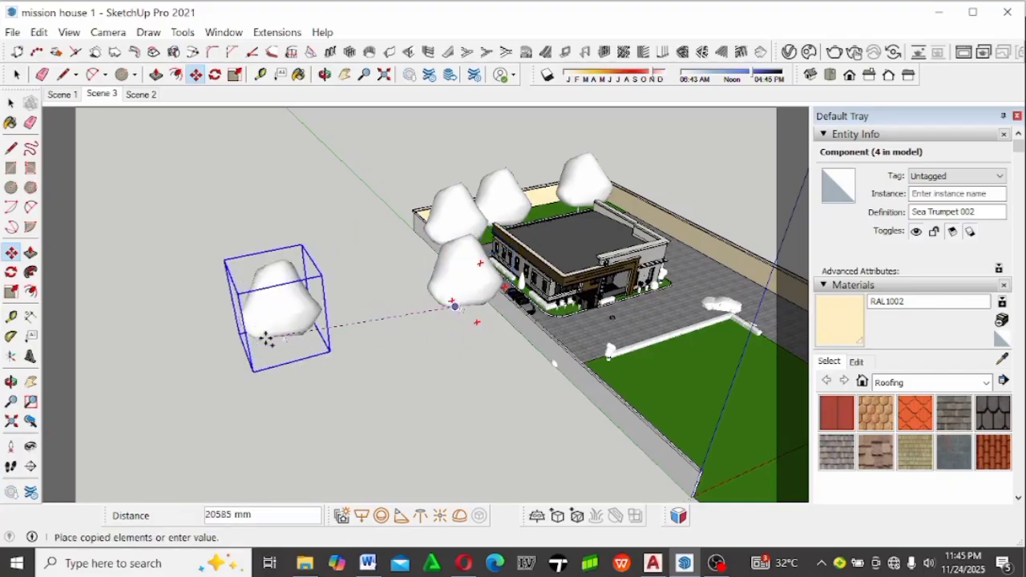
pyautogui.click(278, 335)
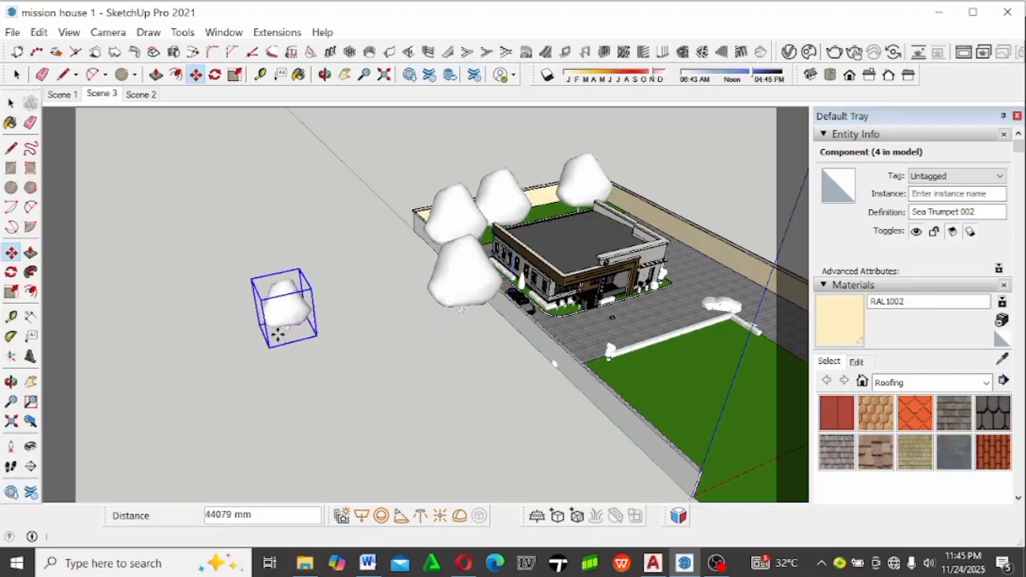
# Remove the new tree copy from the open ground and leave the Move tool.
pyautogui.hotkey('ctrl', 't')
pyautogui.scroll(2, 458, 300)
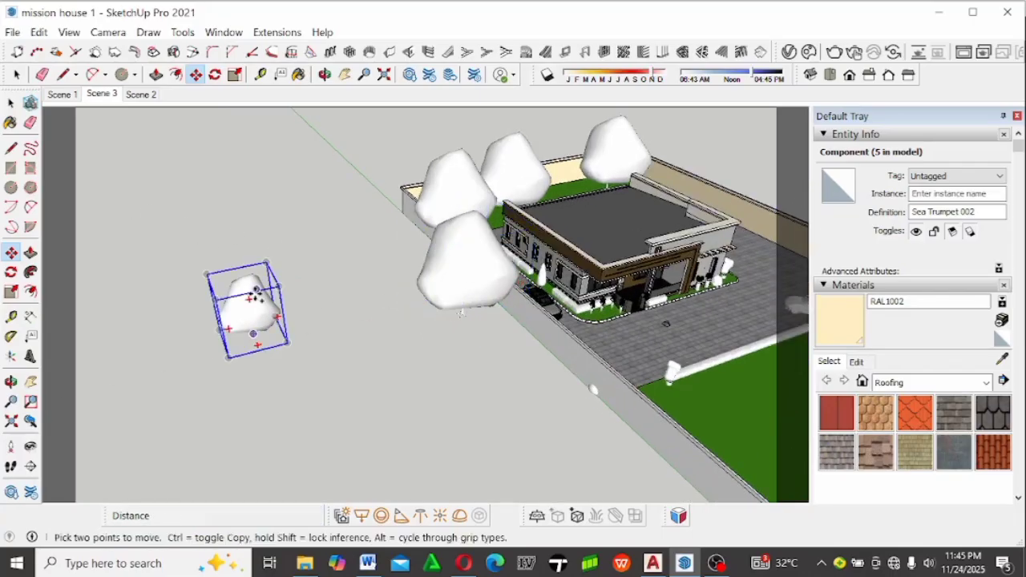
pyautogui.click(456, 273)
pyautogui.press('Escape')
pyautogui.press('space')
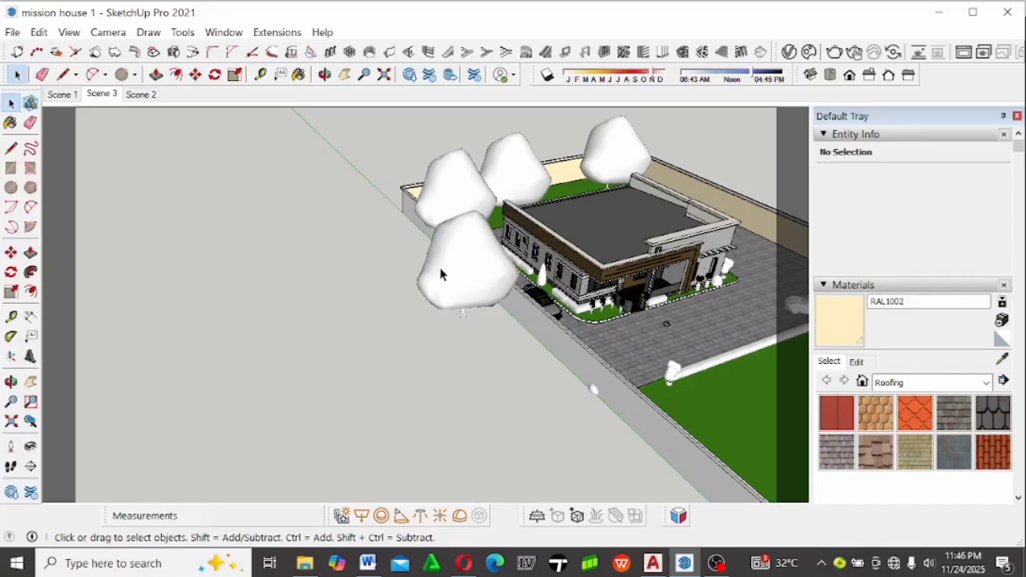
# Copy the nearest tree outside the side wall straight outward onto the open ground with Move.
pyautogui.click(440, 275)
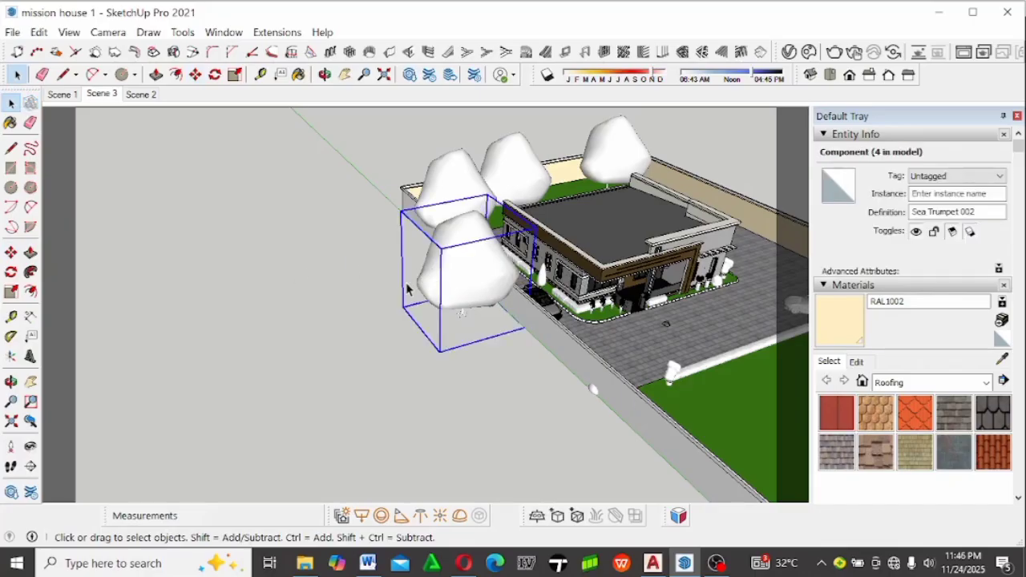
pyautogui.press('m')
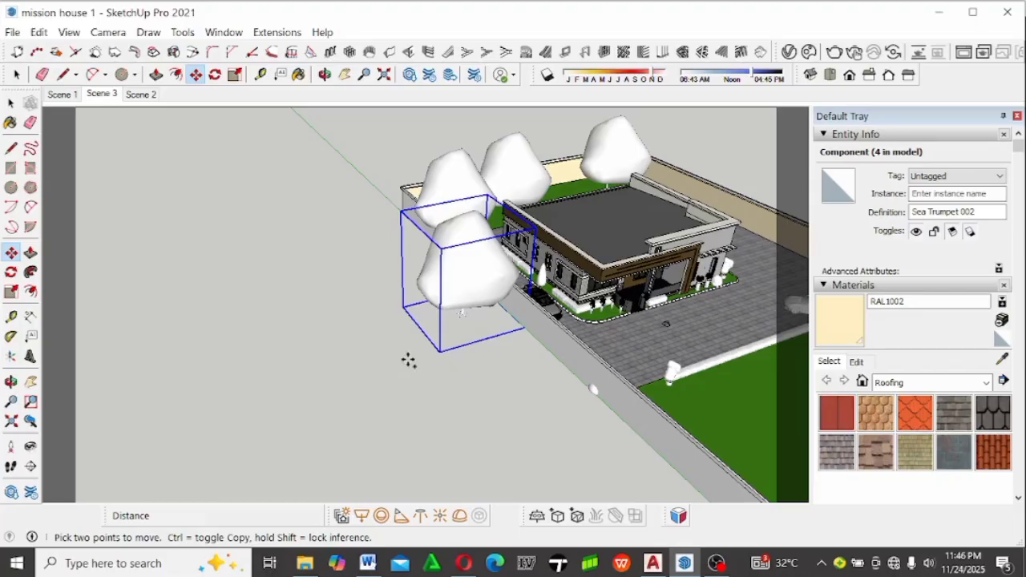
pyautogui.click(430, 351)
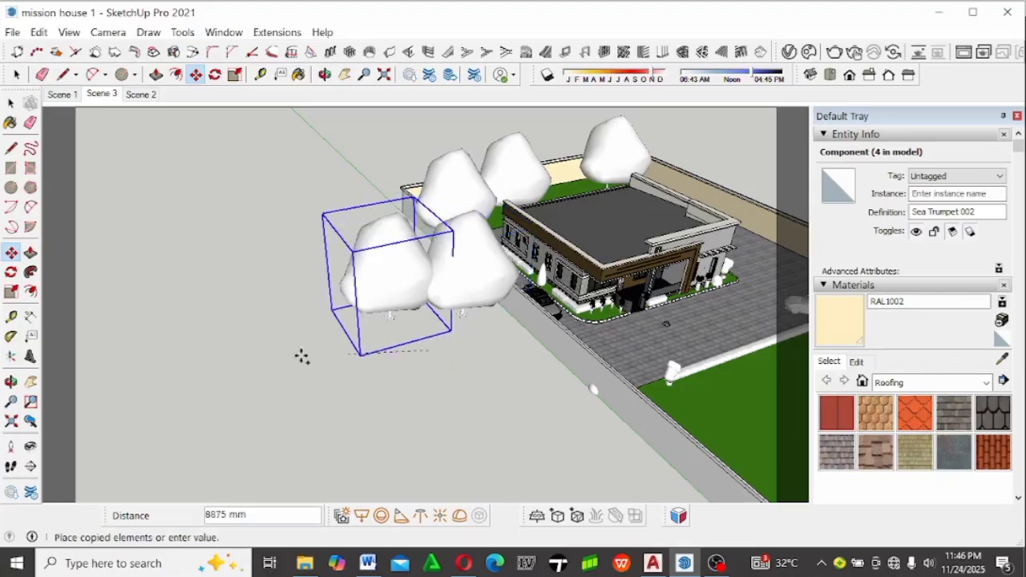
pyautogui.click(236, 367)
pyautogui.scroll(-2, 405, 339)
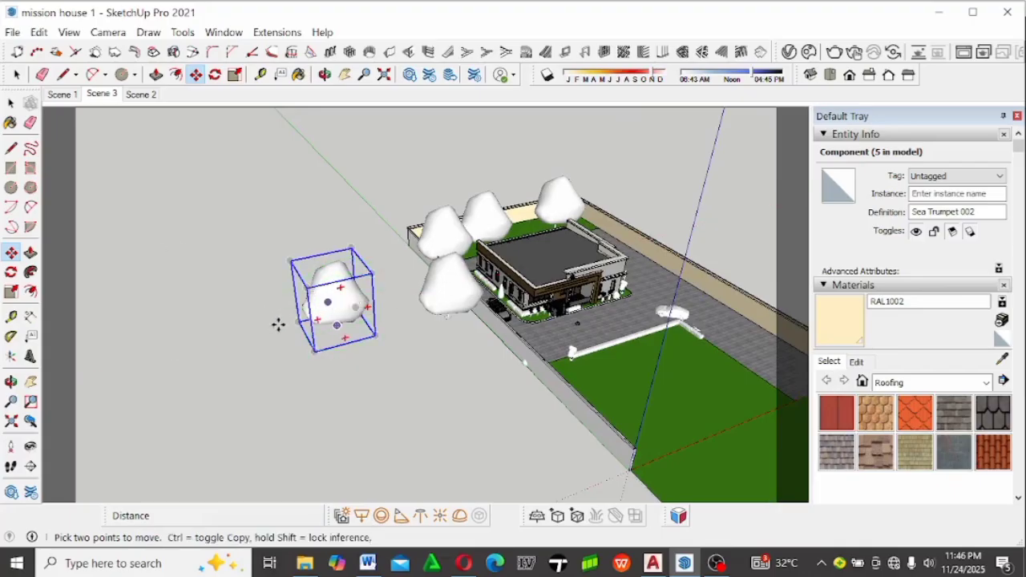
pyautogui.scroll(1, 268, 350)
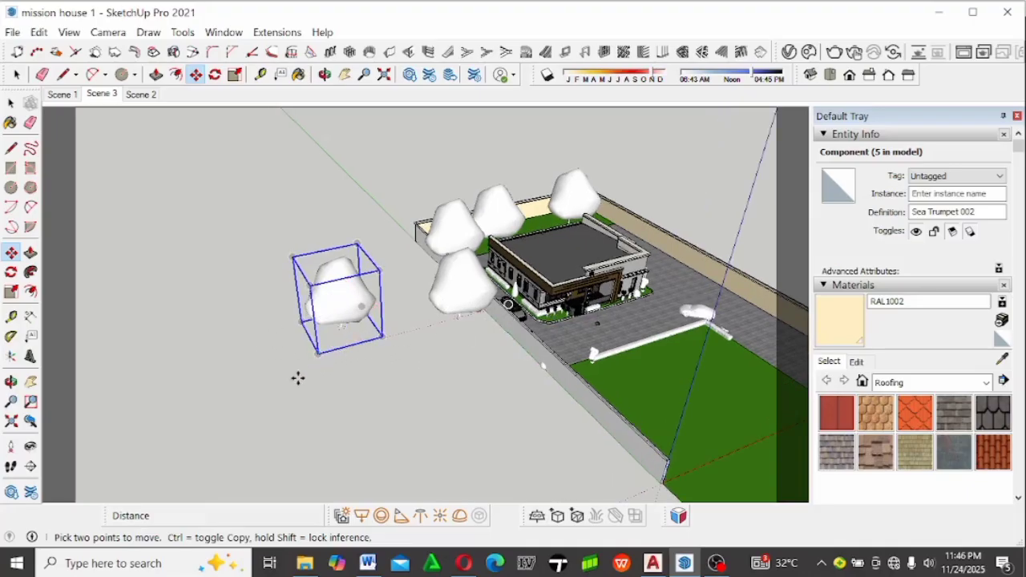
pyautogui.scroll(-1, 321, 370)
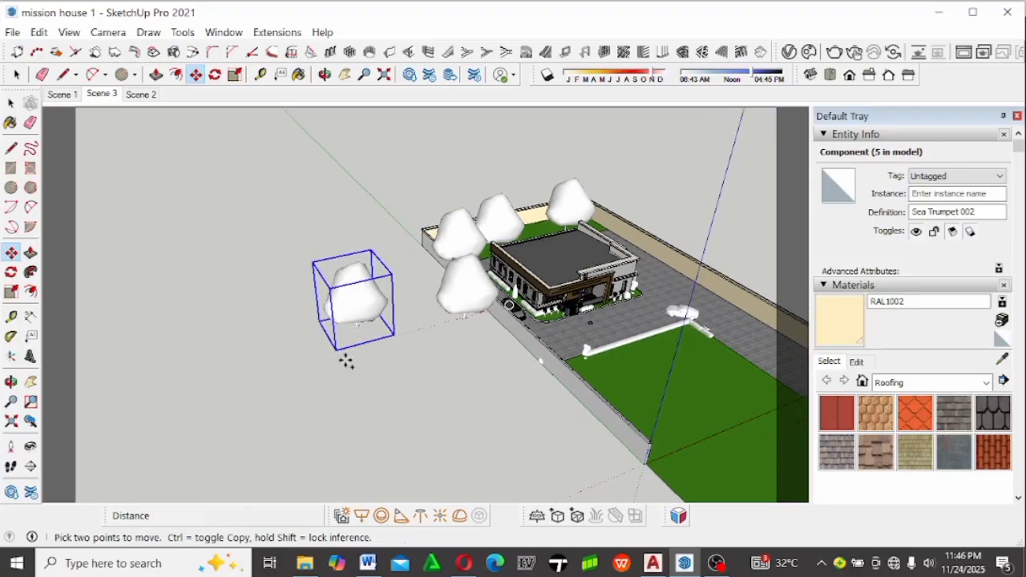
# Make two more tree copies on the open ground, one about 23.7 m behind the first copy and another farther forward.
pyautogui.press('ctrl')
pyautogui.click(345, 357)
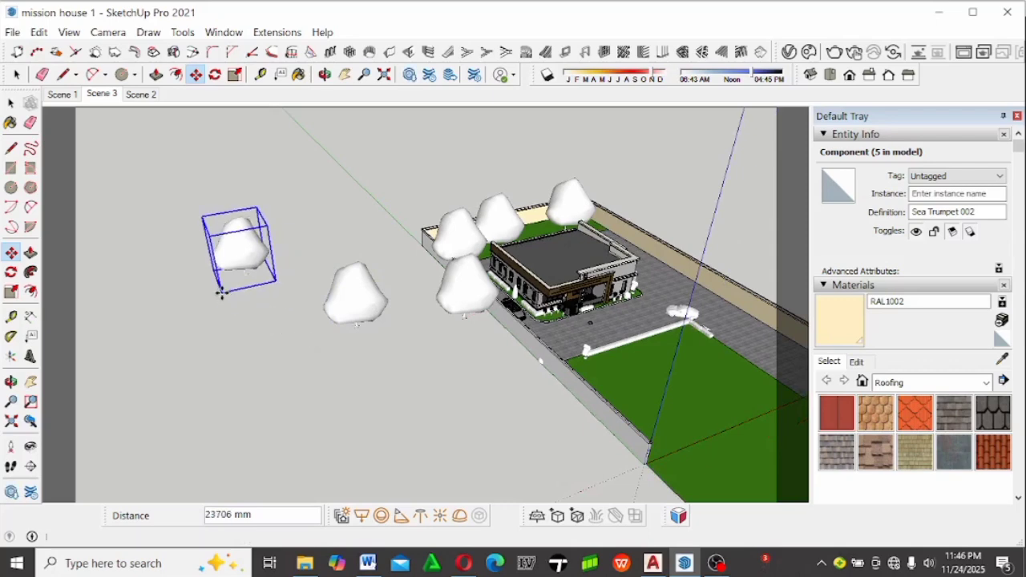
pyautogui.click(231, 298)
pyautogui.press('ctrl')
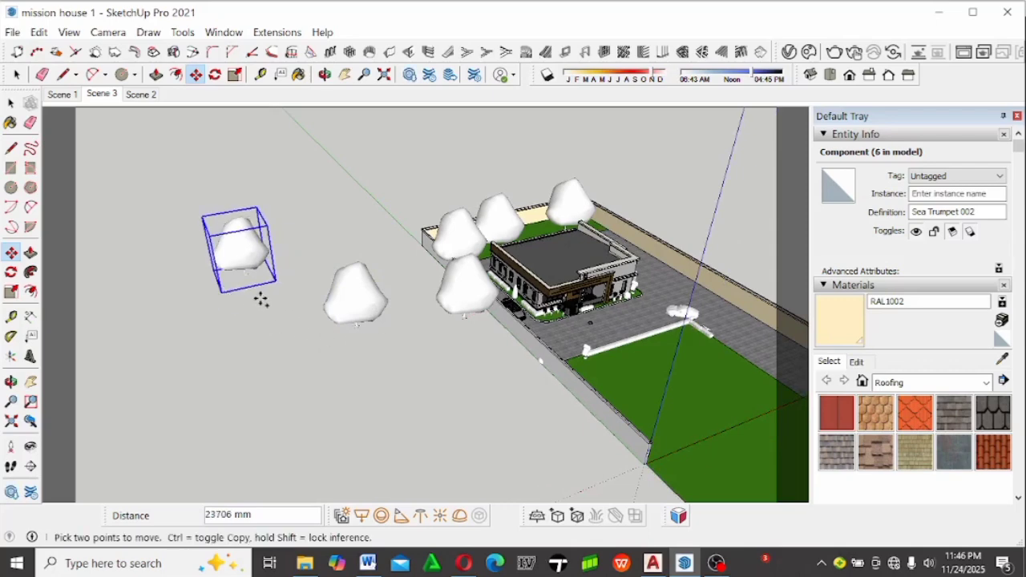
pyautogui.click(258, 291)
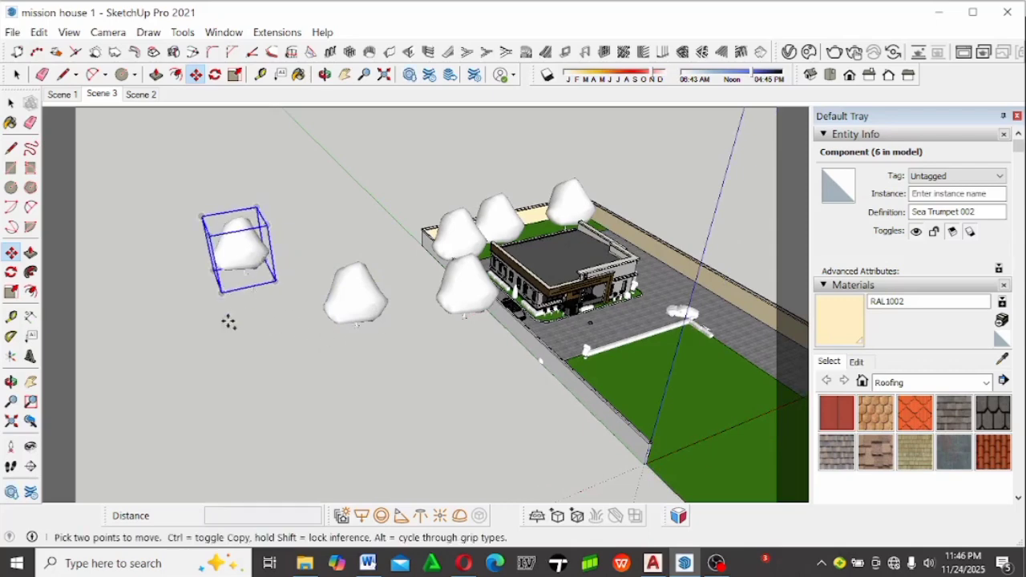
pyautogui.click(197, 391)
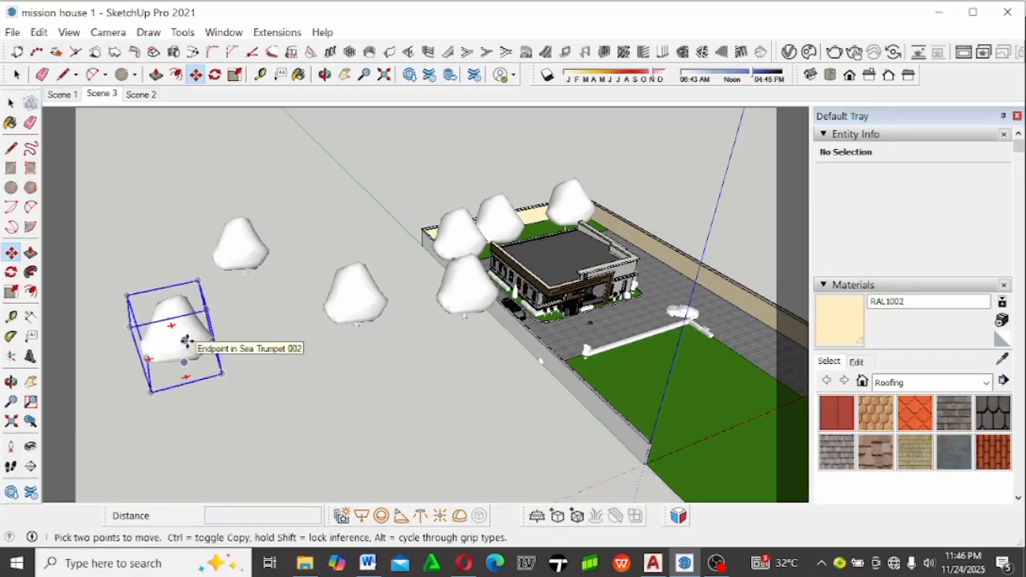
# Copy the outermost tree once more toward the front of the plot, parallel to the side wall.
pyautogui.press('space')
pyautogui.click(189, 347)
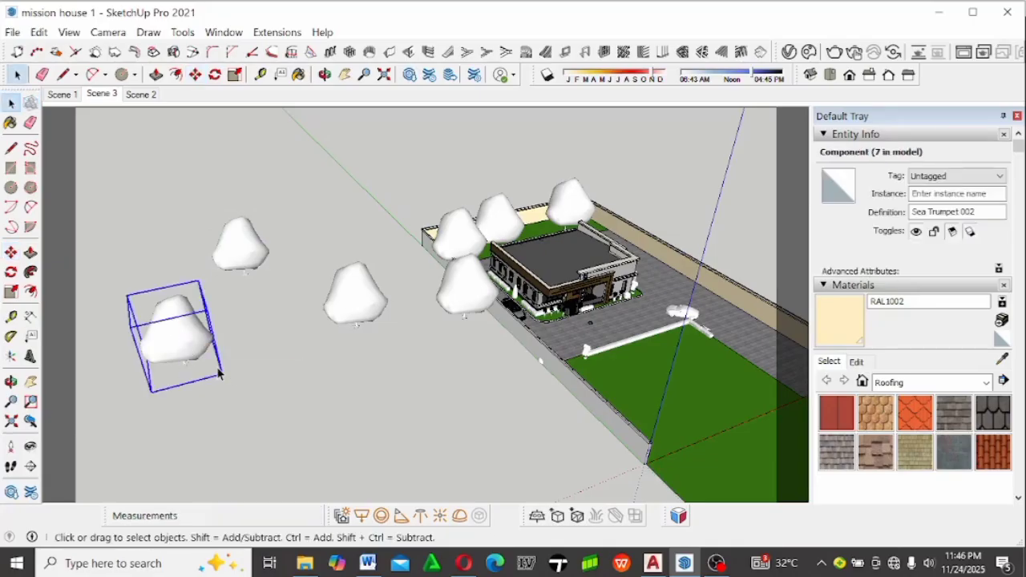
pyautogui.press('m')
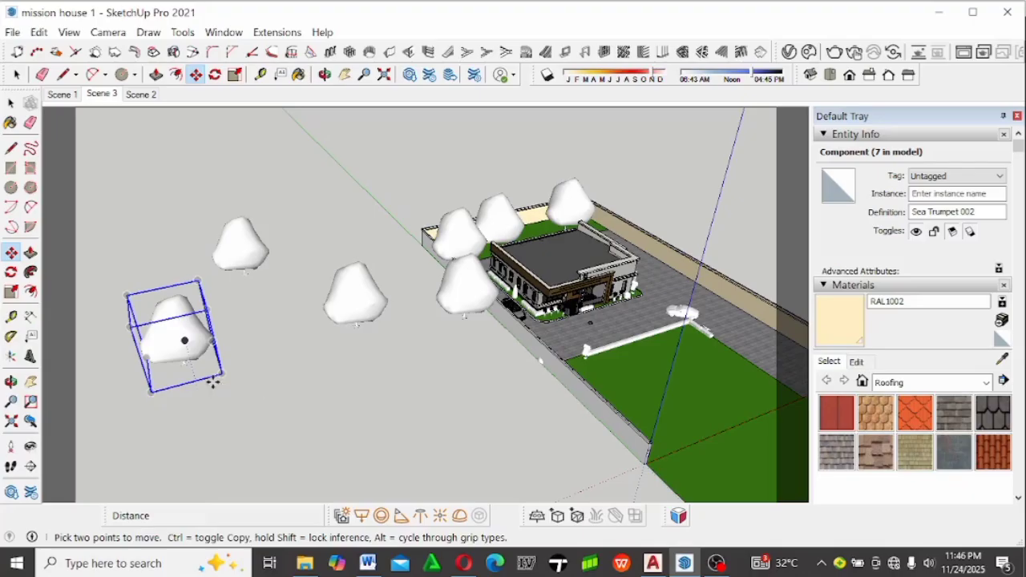
pyautogui.click(213, 384)
pyautogui.press('ctrl')
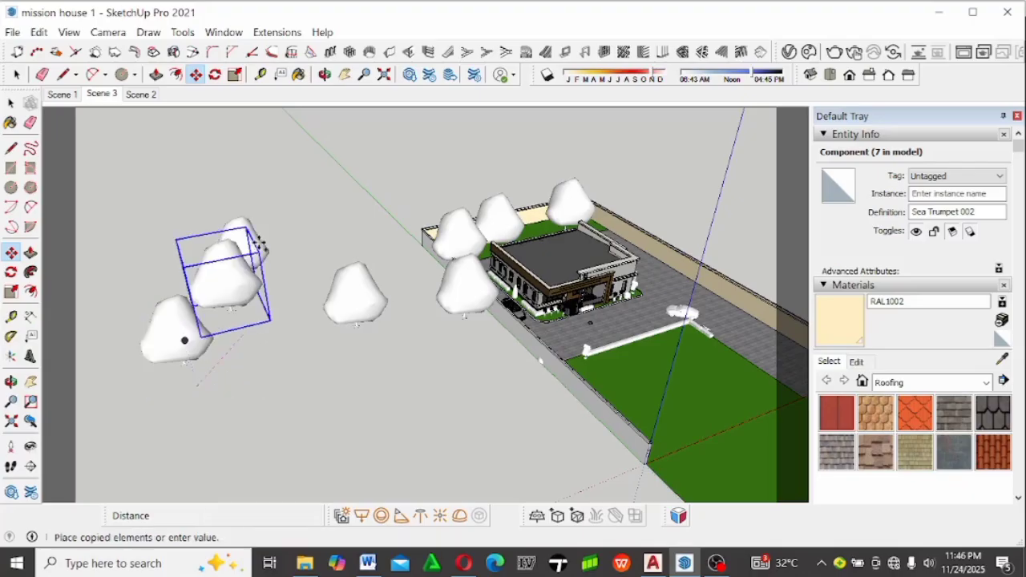
pyautogui.scroll(-5, 258, 240)
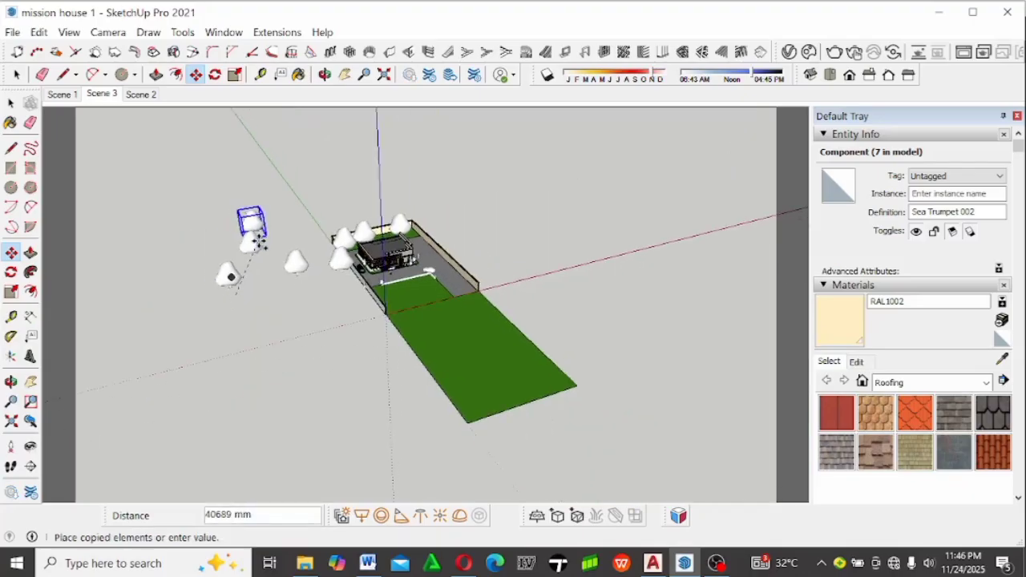
pyautogui.click(252, 323)
pyautogui.scroll(3, 250, 320)
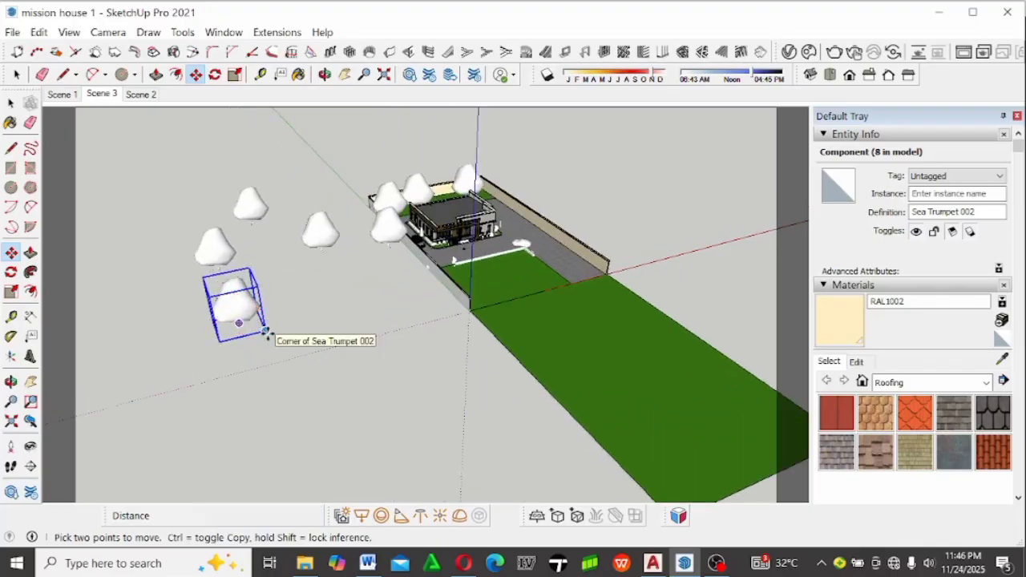
# Repeat the last tree copy as a linear array of 5x toward the front.
pyautogui.write('5x')
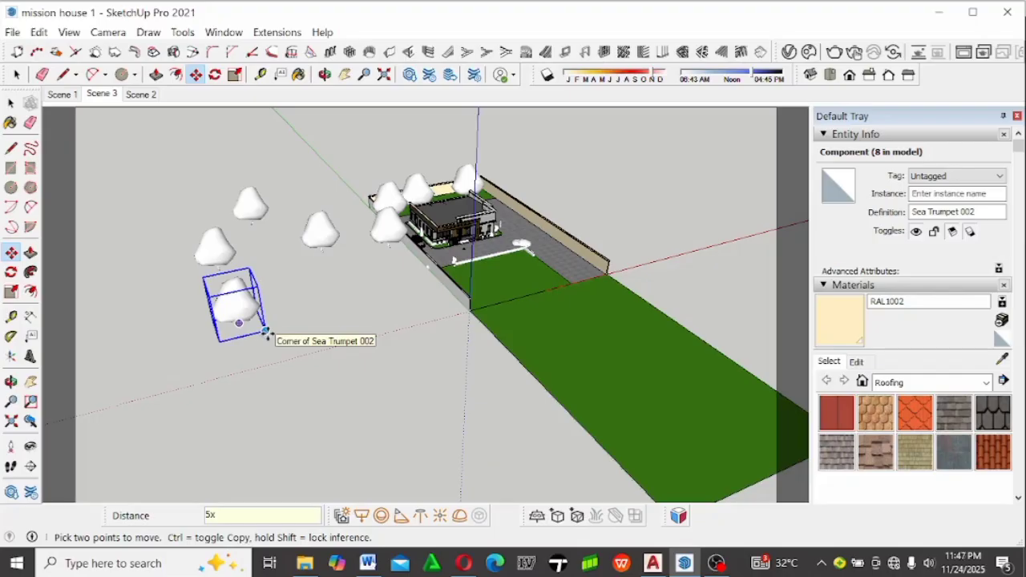
pyautogui.press('Return')
pyautogui.scroll(-3, 330, 348)
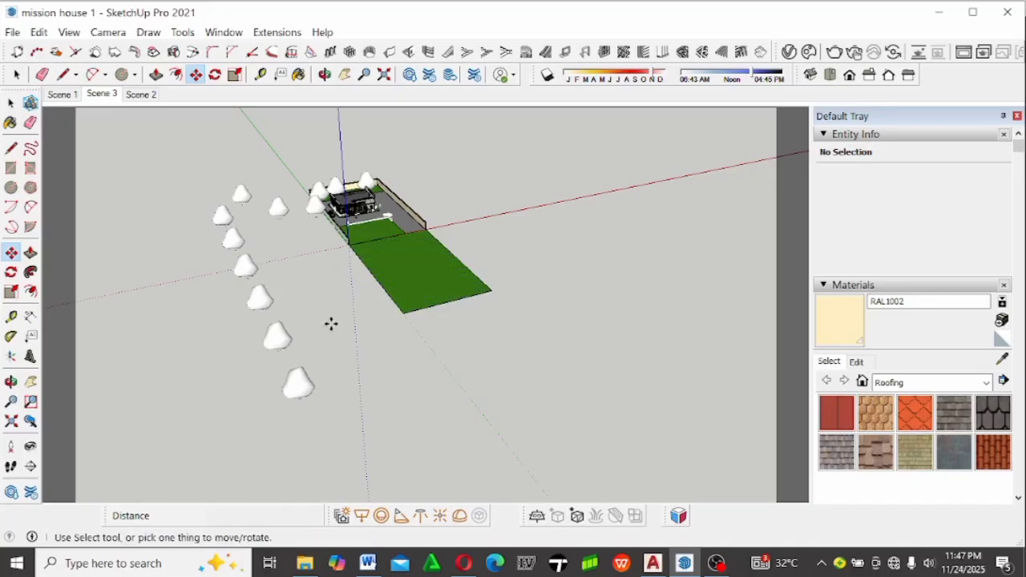
# Set the number of copies in the tree array to 10x.
pyautogui.write('10x')
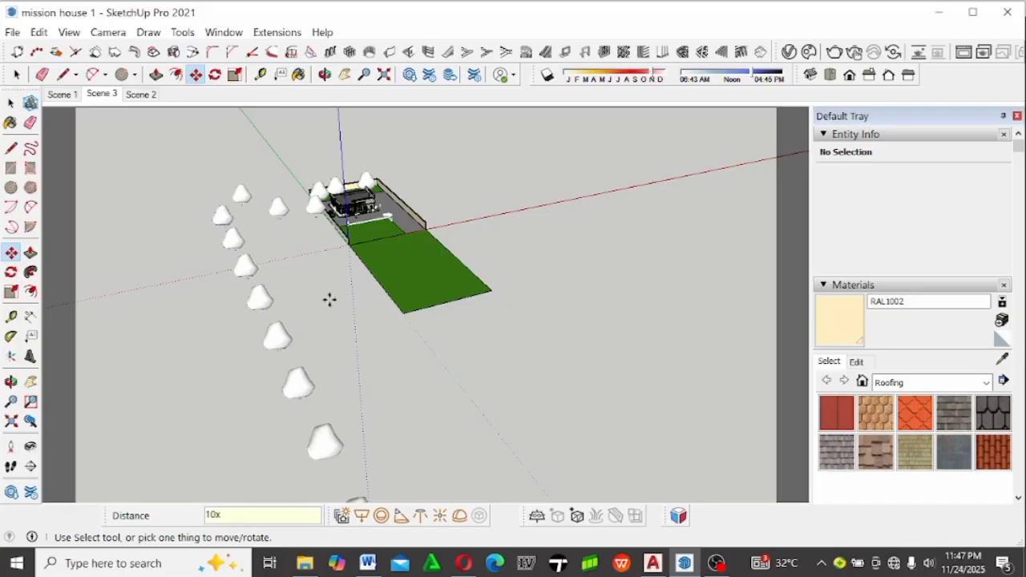
pyautogui.press('Return')
pyautogui.scroll(-3, 329, 298)
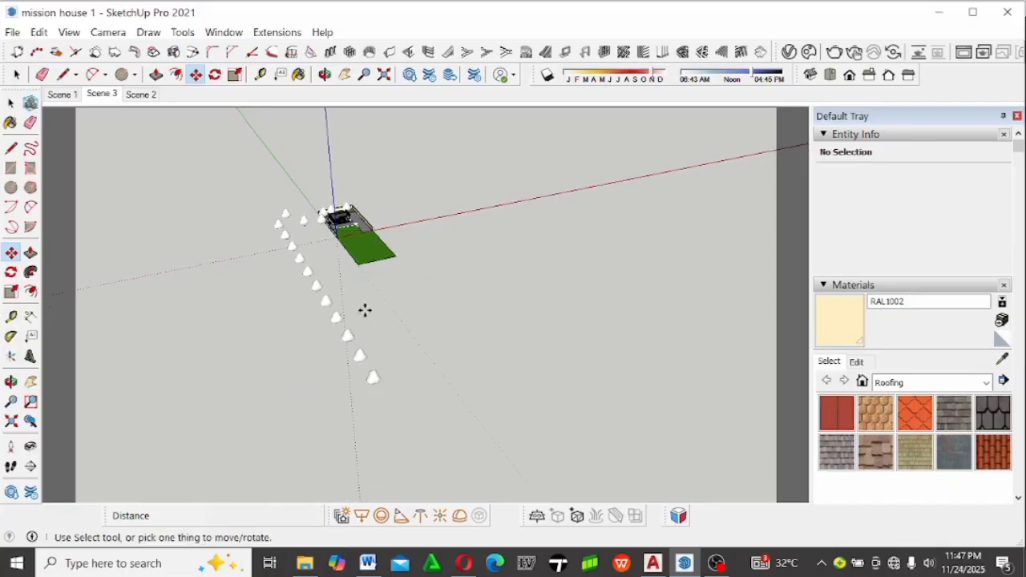
# Set the tree array to 20x and inspect the long row of trees.
pyautogui.scroll(1, 365, 310)
pyautogui.write('20x')
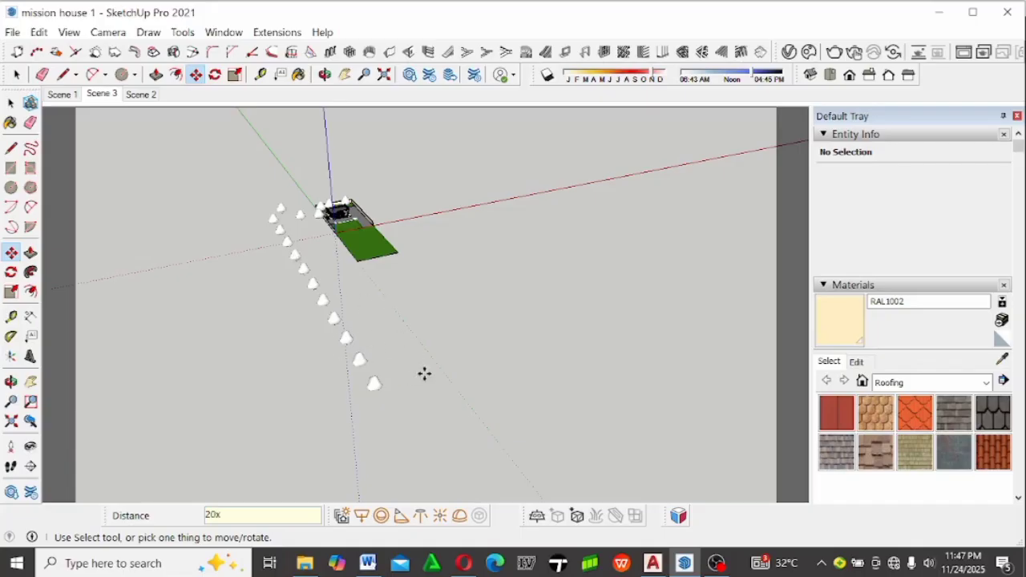
pyautogui.press('Return')
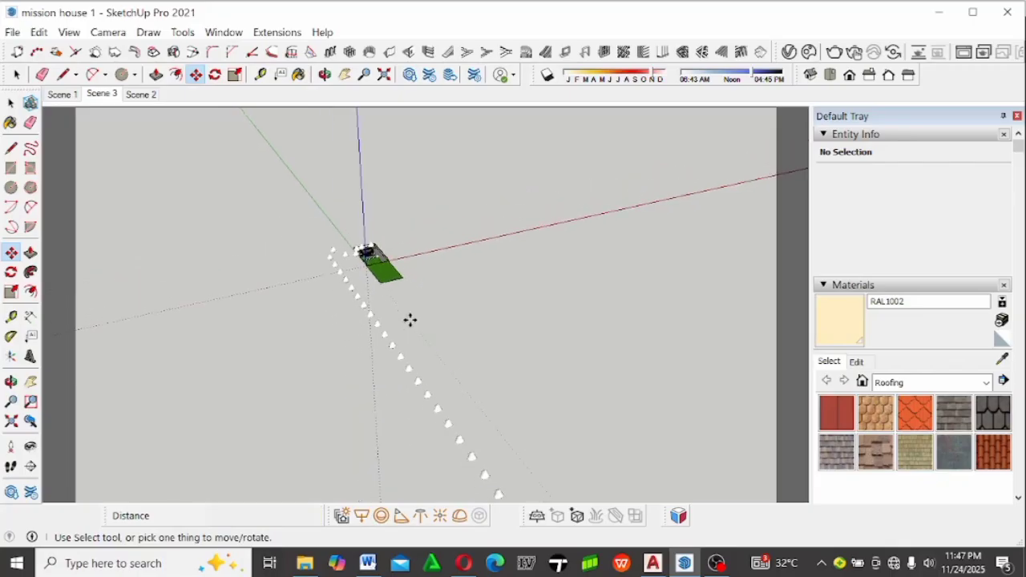
pyautogui.scroll(3, 409, 320)
pyautogui.scroll(-2, 373, 301)
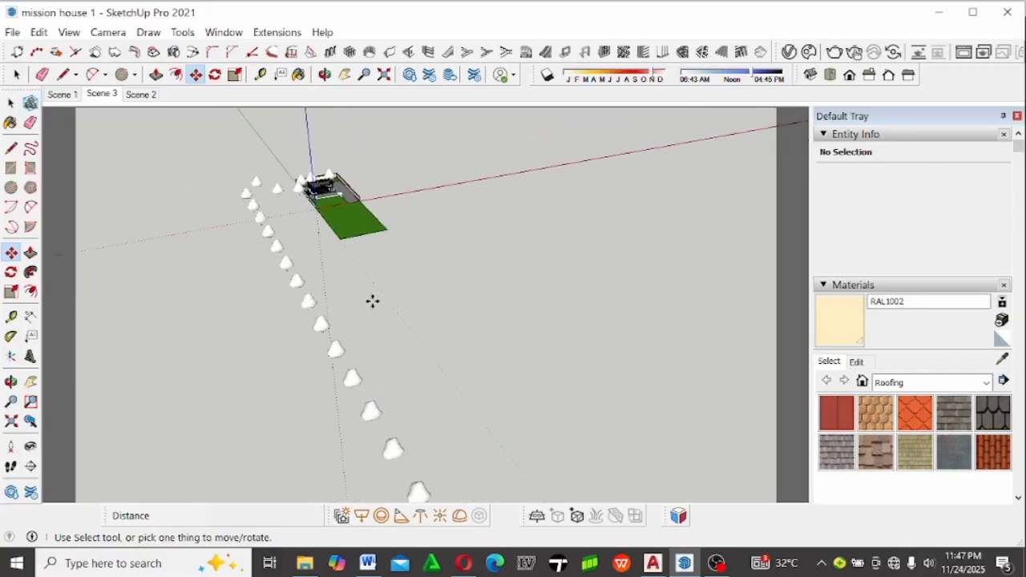
# Delete the far section of the long arrayed row of trees in front of the plot.
pyautogui.scroll(-3, 373, 302)
pyautogui.scroll(1, 385, 310)
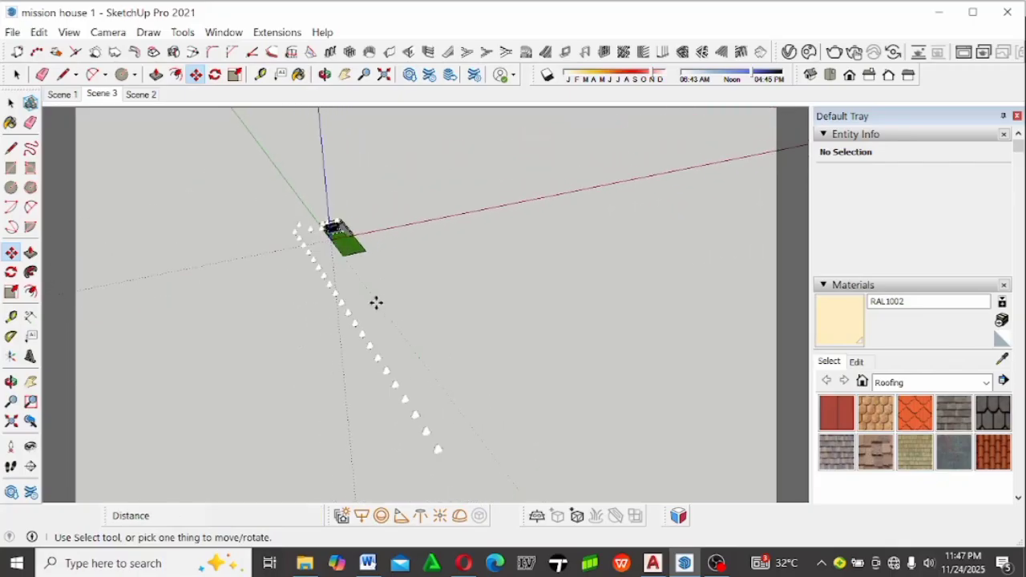
pyautogui.press('space')
pyautogui.scroll(-1, 372, 275)
pyautogui.moveTo(481, 411); pyautogui.dragTo(293, 321)
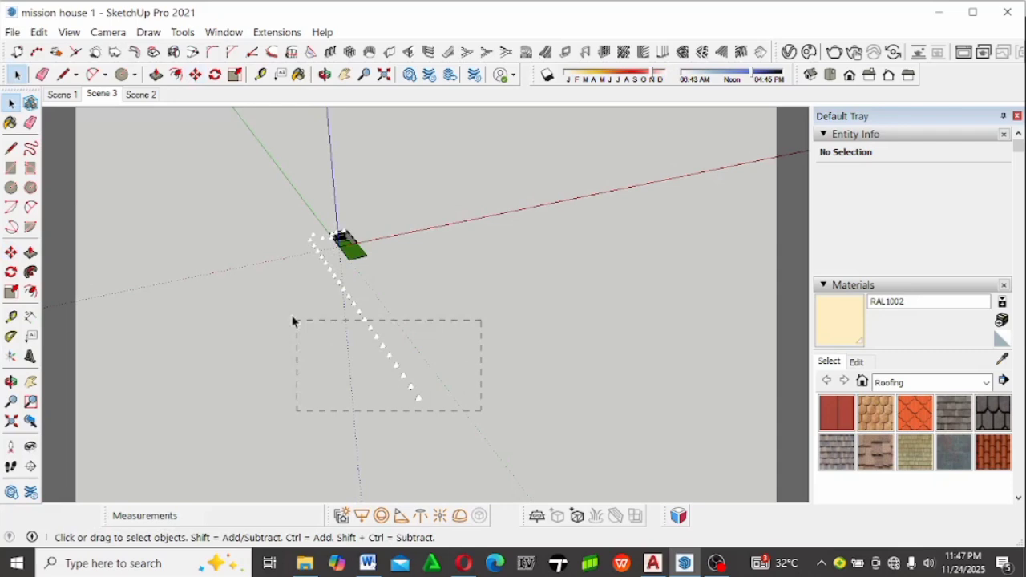
pyautogui.moveTo(245, 270); pyautogui.dragTo(246, 279)
pyautogui.click(259, 277)
pyautogui.scroll(2, 305, 238)
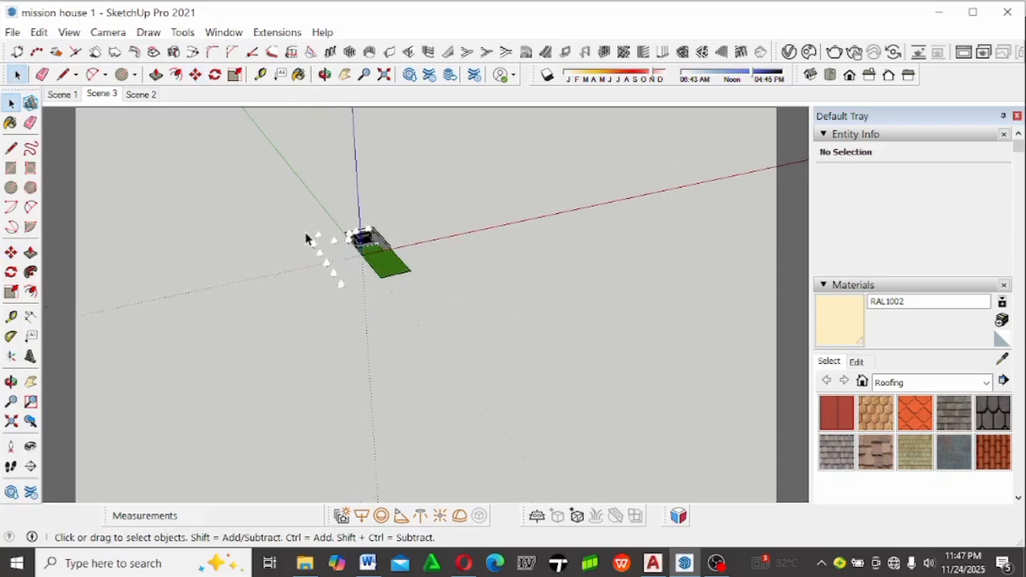
# Delete the remaining arrayed trees that run toward the front, including the one nearest the original trees.
pyautogui.scroll(4, 306, 238)
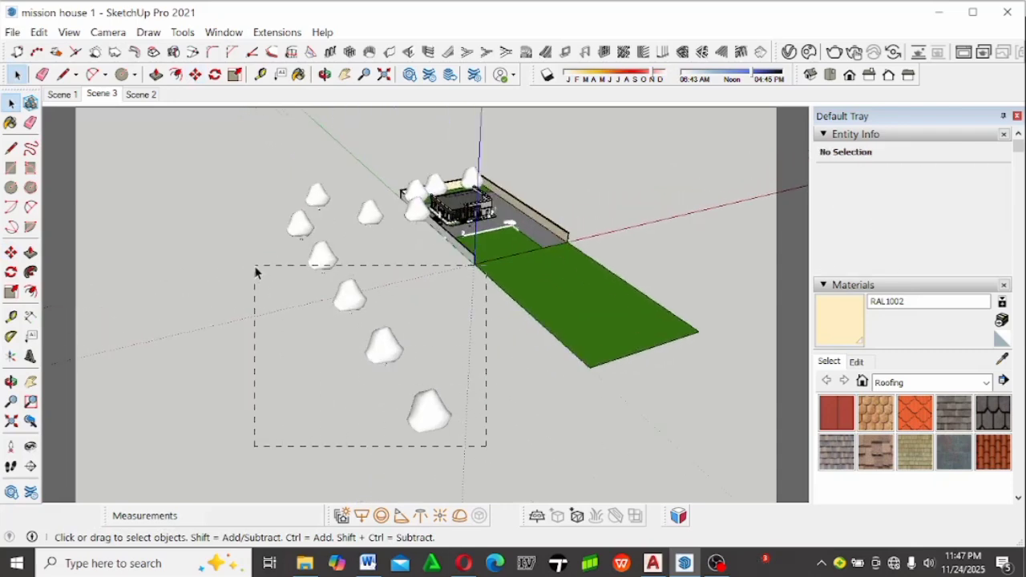
pyautogui.moveTo(255, 271); pyautogui.dragTo(249, 276)
pyautogui.press('Delete')
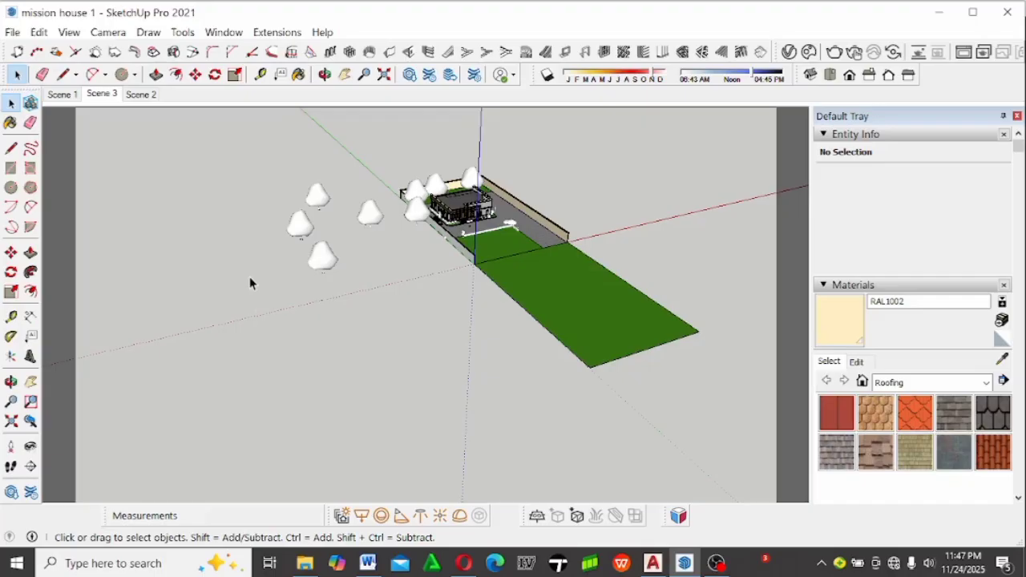
pyautogui.click(327, 255)
pyautogui.press('Delete')
pyautogui.scroll(3, 284, 202)
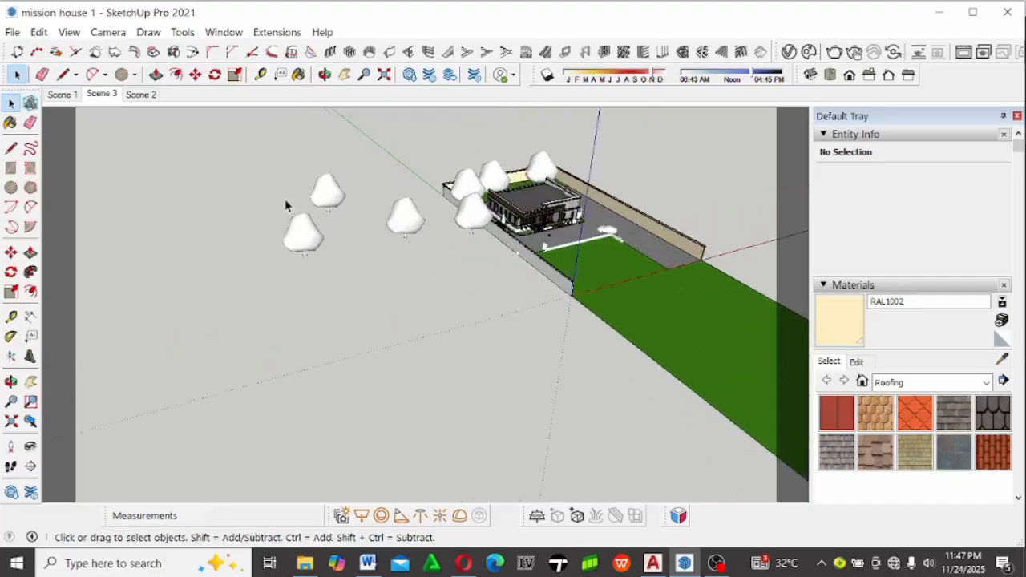
# Delete the two loose trees outside the side wall, keeping only the outermost tree.
pyautogui.moveTo(284, 215); pyautogui.dragTo(534, 275, button='middle')
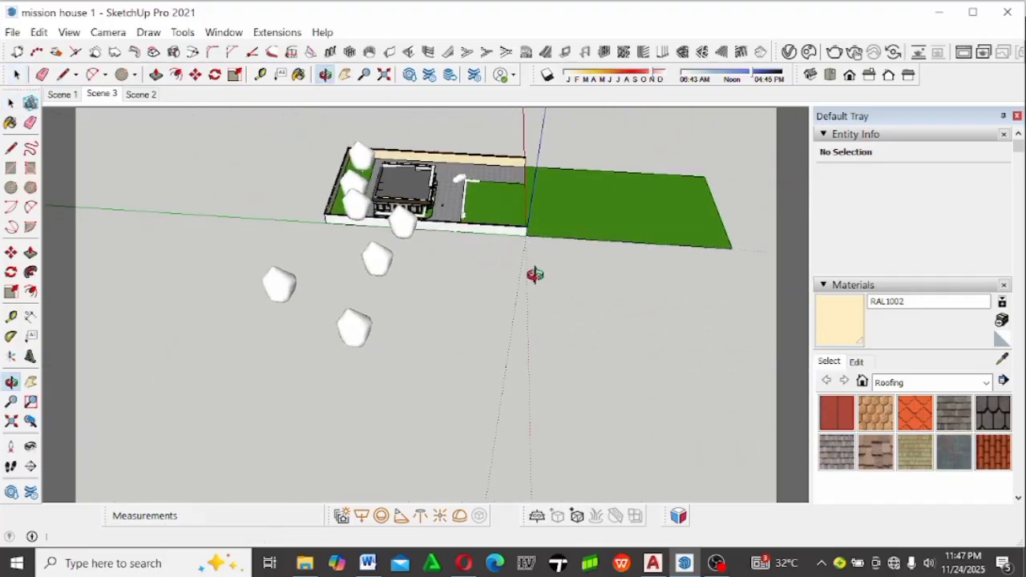
pyautogui.click(382, 263)
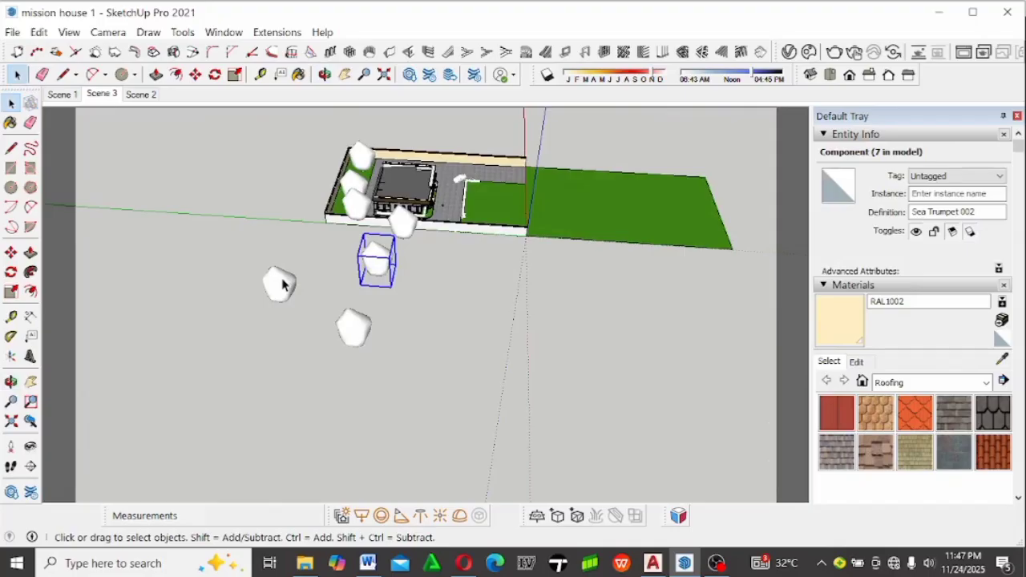
pyautogui.press('Delete')
pyautogui.click(281, 285)
pyautogui.press('Delete')
pyautogui.scroll(-1, 290, 285)
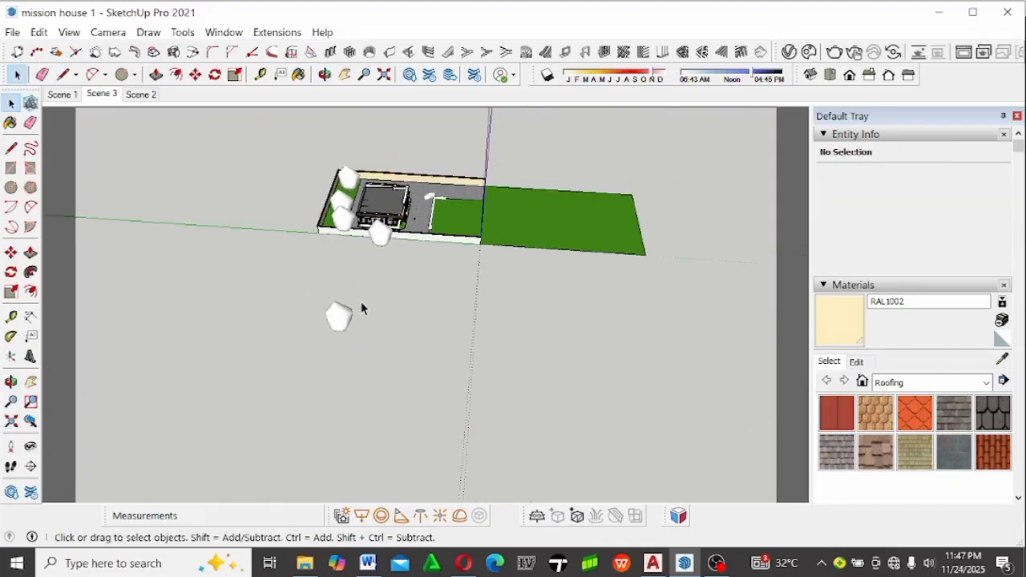
# Move the lone outlying tree a short distance toward the rear of the plot.
pyautogui.scroll(1, 361, 302)
pyautogui.click(334, 323)
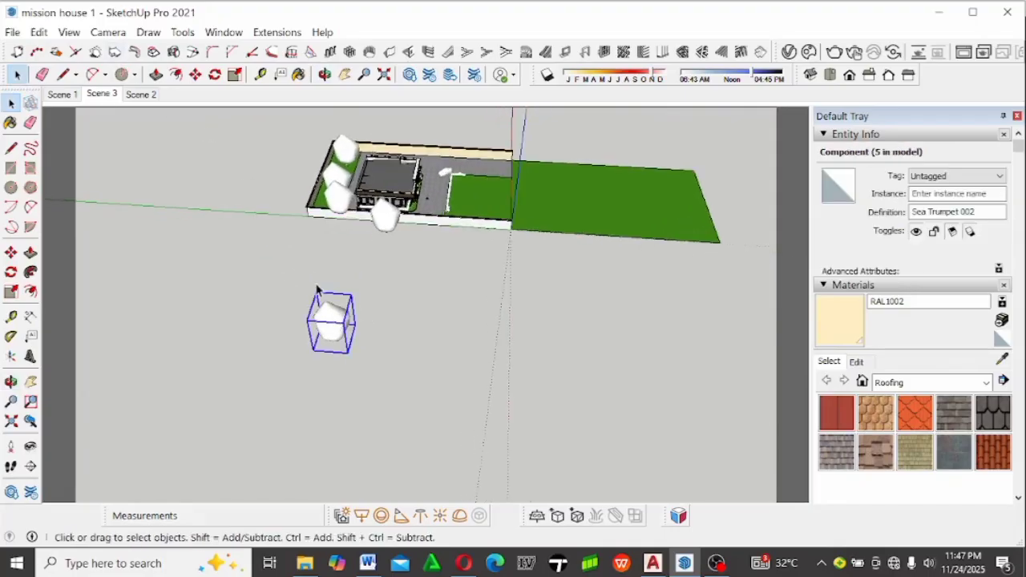
pyautogui.scroll(-1, 213, 318)
pyautogui.scroll(1, 313, 347)
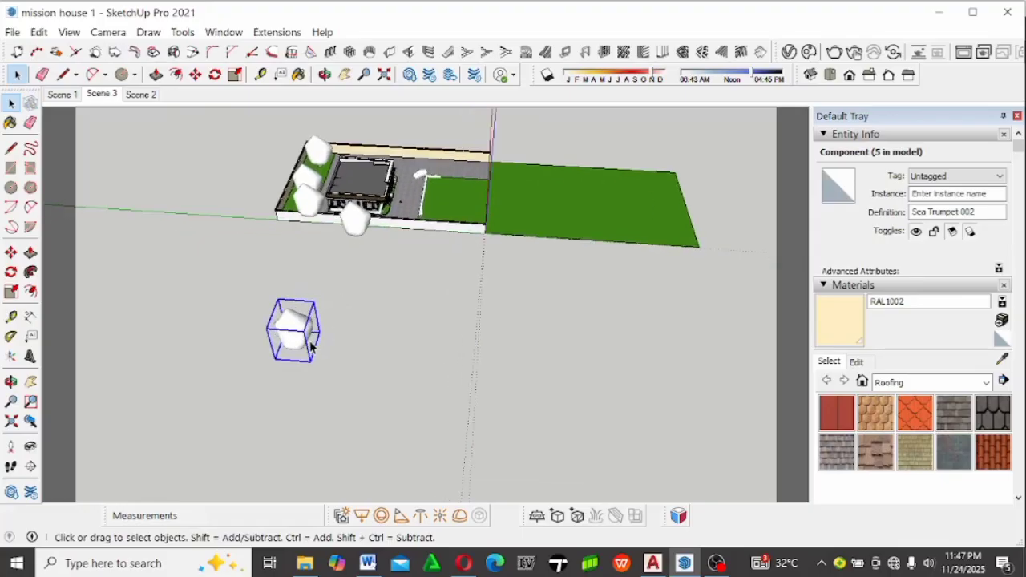
pyautogui.click(401, 377)
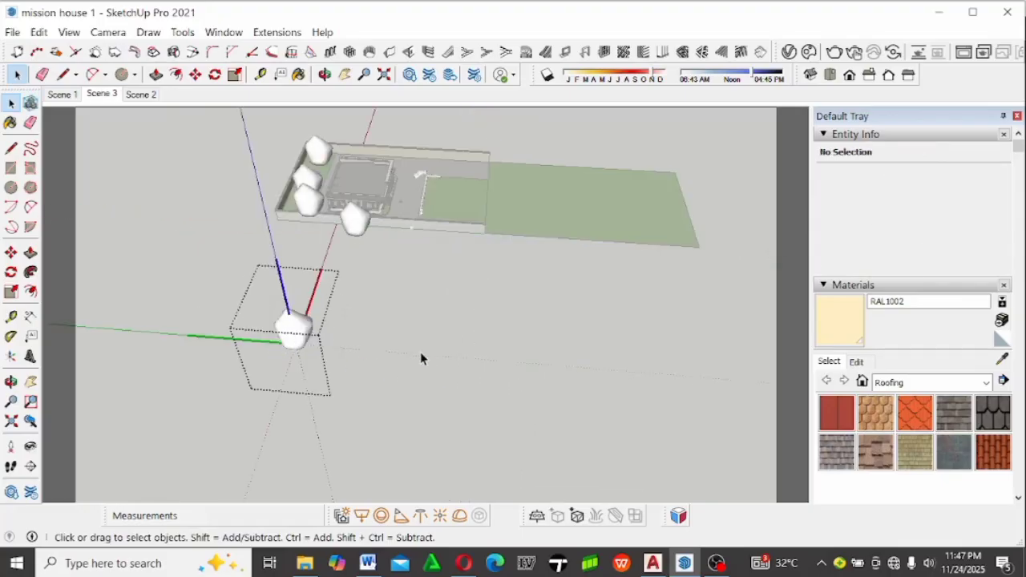
pyautogui.click(420, 352)
pyautogui.click(303, 325)
pyautogui.press('m')
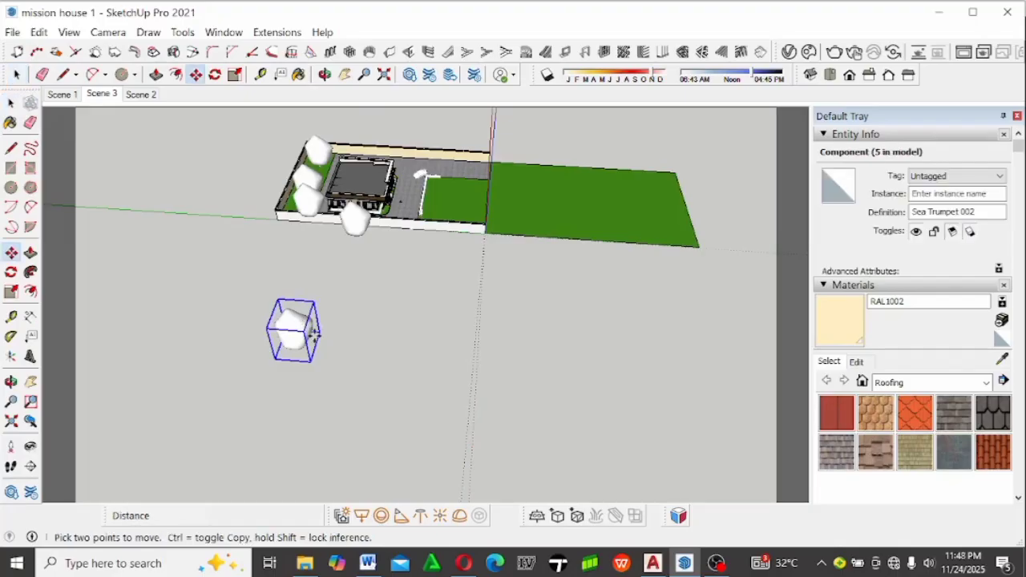
pyautogui.click(314, 334)
pyautogui.click(280, 317)
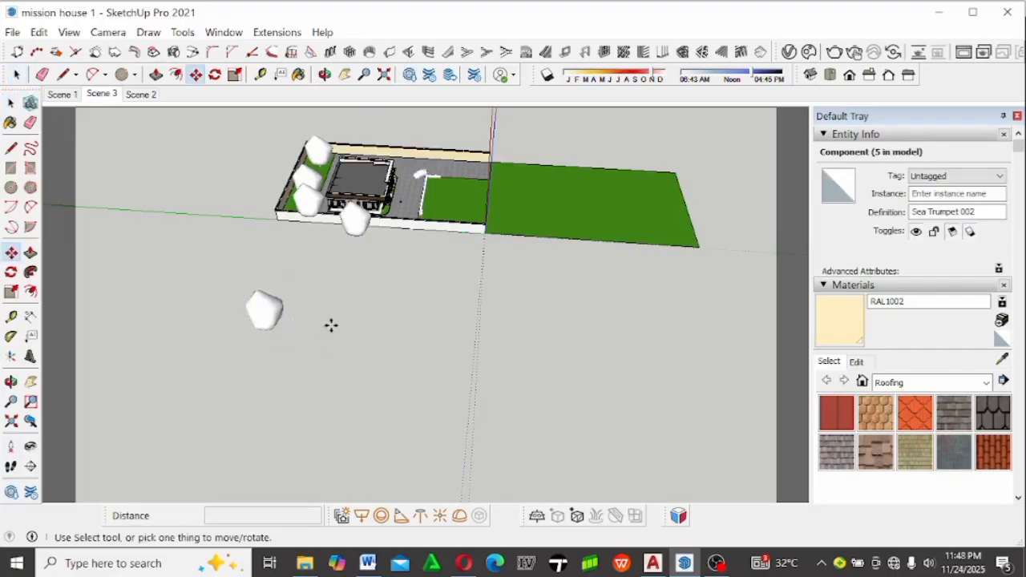
pyautogui.press('space')
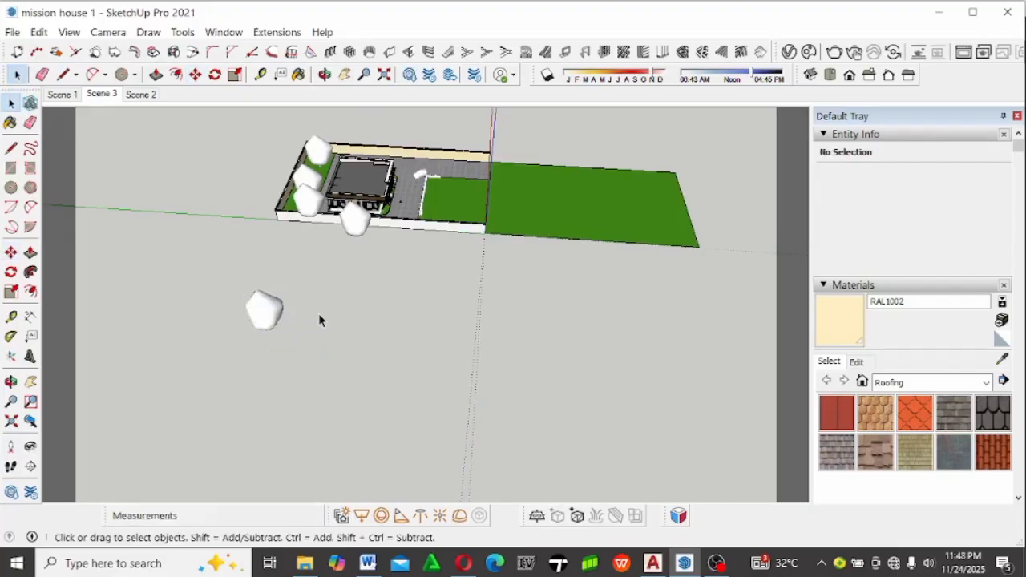
pyautogui.click(271, 315)
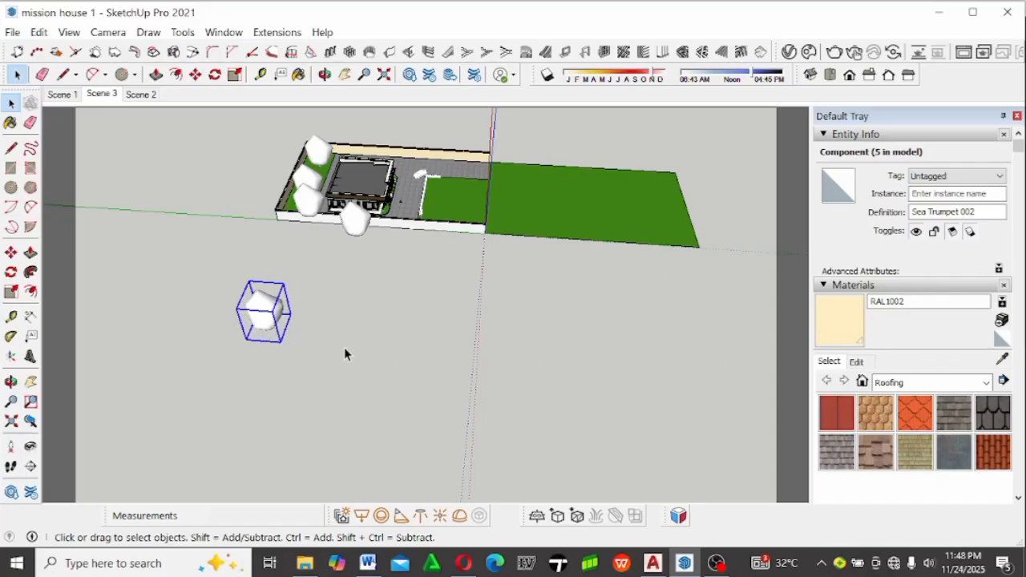
pyautogui.click(196, 75)
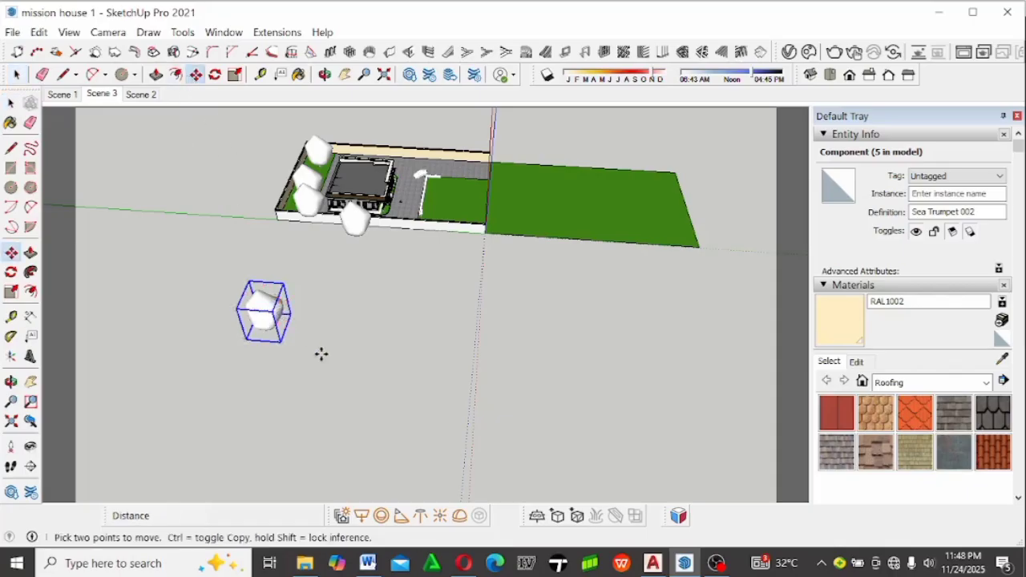
pyautogui.press('ctrl')
pyautogui.click(281, 342)
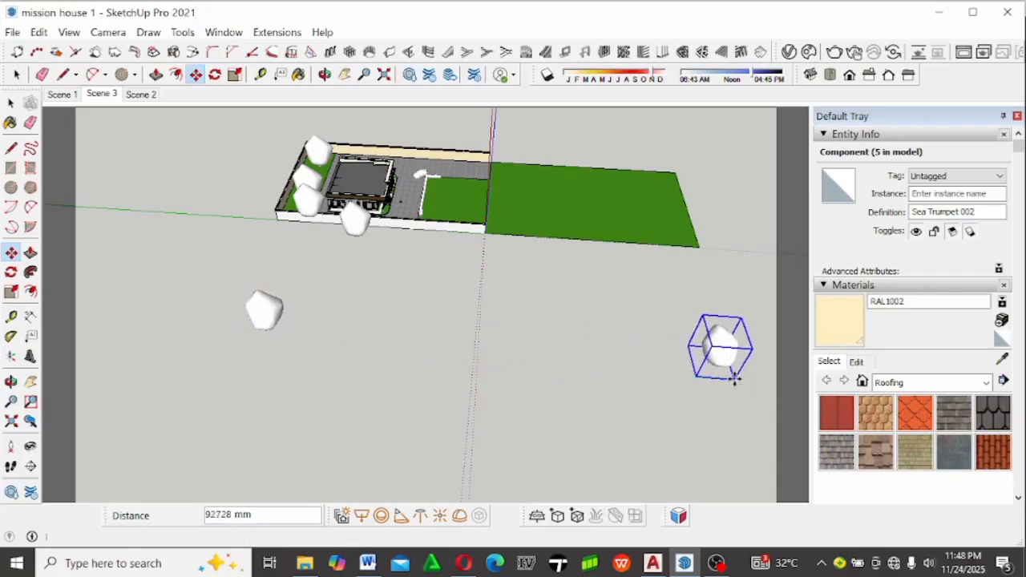
pyautogui.click(736, 380)
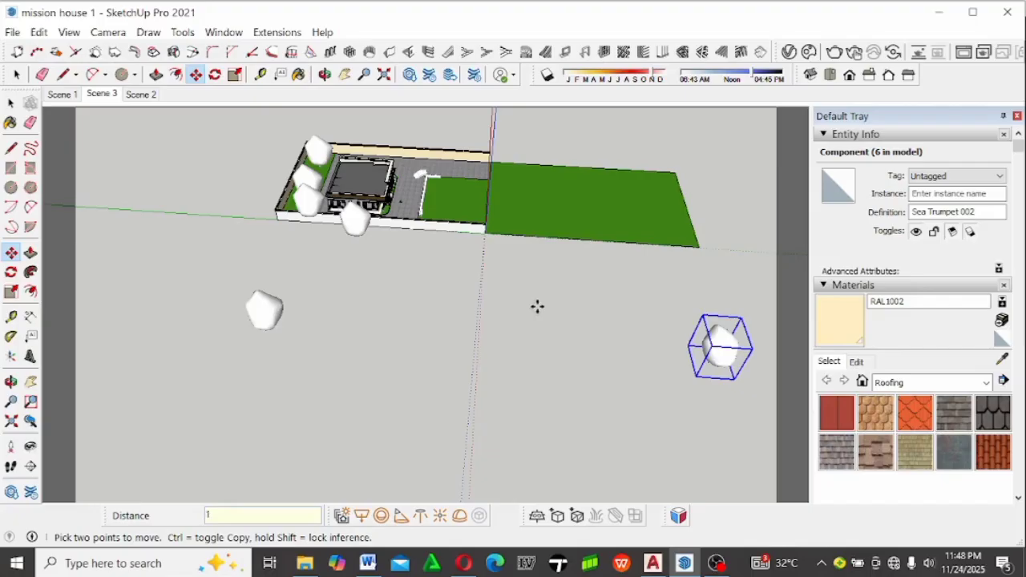
pyautogui.hotkey('ctrl', 'z')
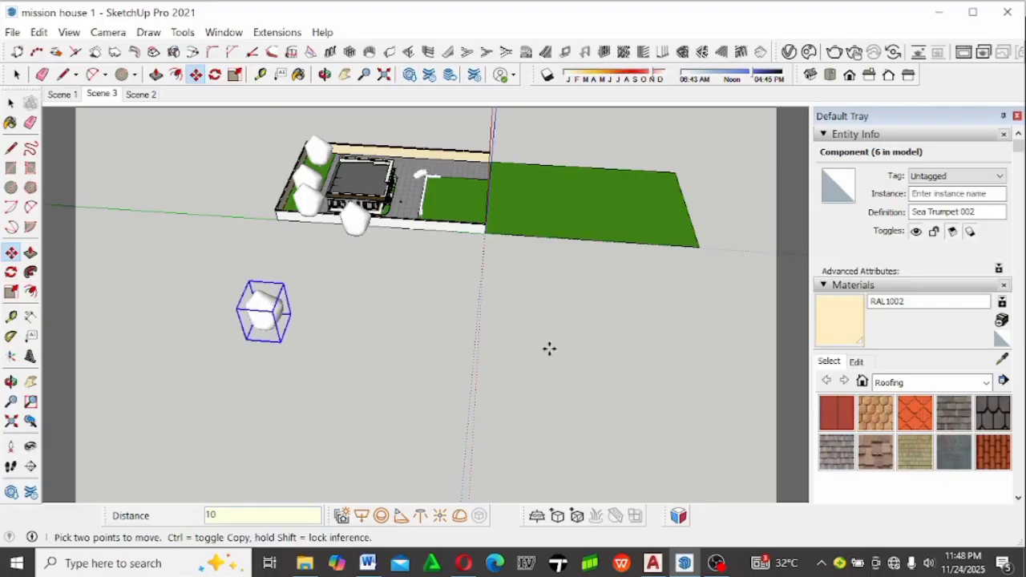
pyautogui.scroll(-3, 282, 349)
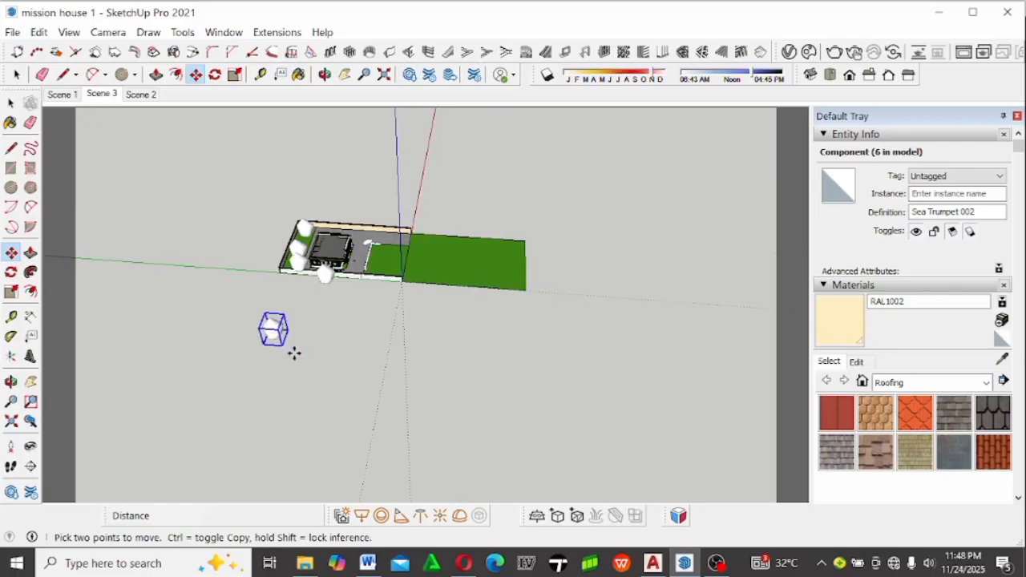
pyautogui.scroll(4, 293, 351)
pyautogui.press('Escape')
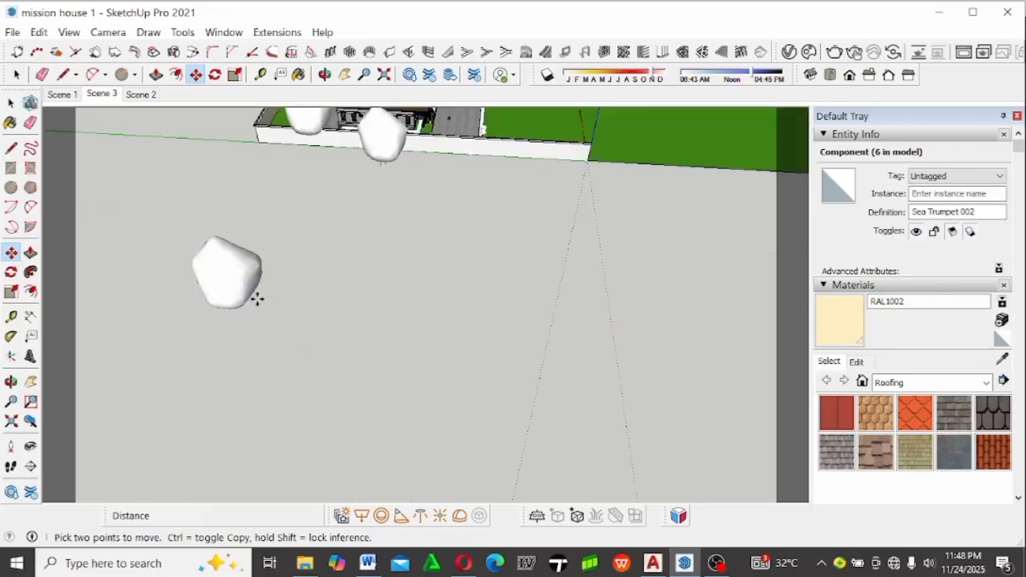
pyautogui.scroll(-3, 257, 300)
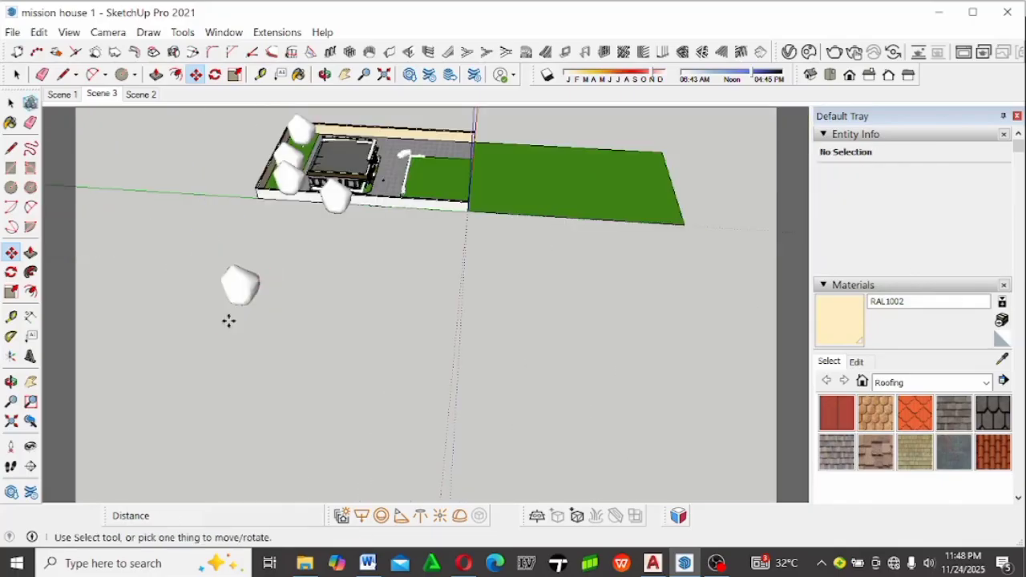
# Copy the lone outlying tree about 94023 mm toward the front, parallel to the plot's side wall.
pyautogui.press('space')
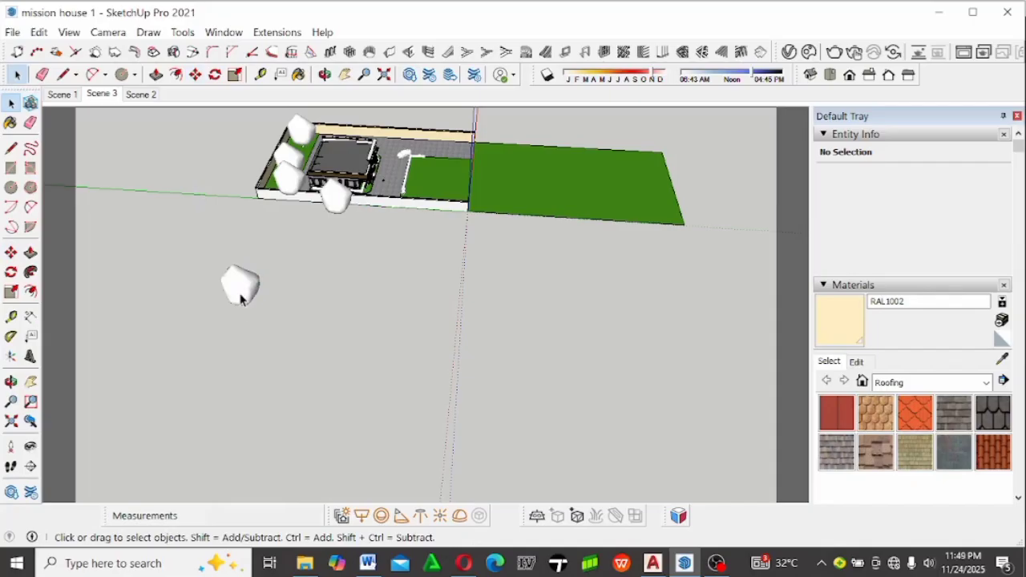
pyautogui.click(241, 299)
pyautogui.click(196, 75)
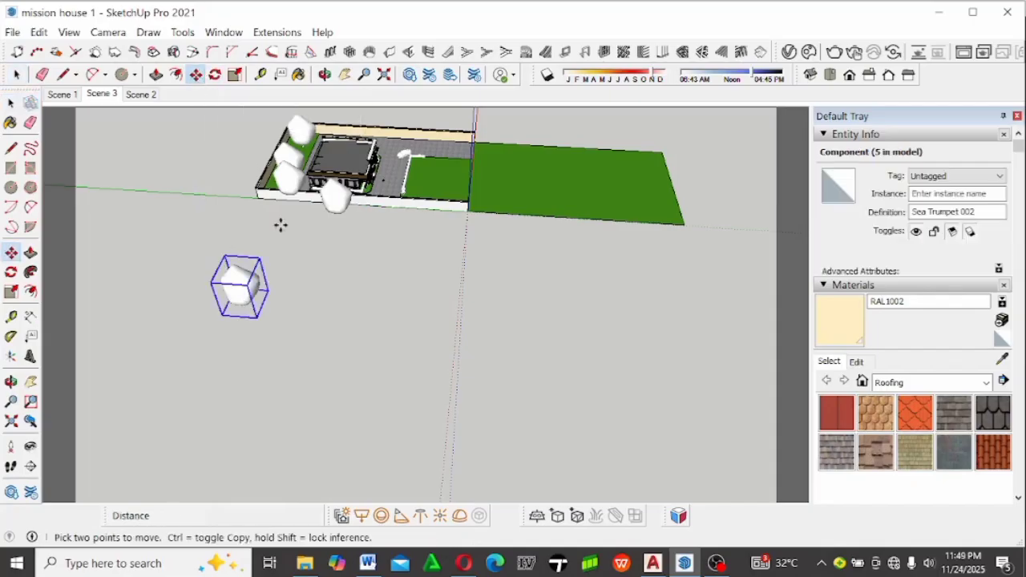
pyautogui.press('ctrl')
pyautogui.click(243, 325)
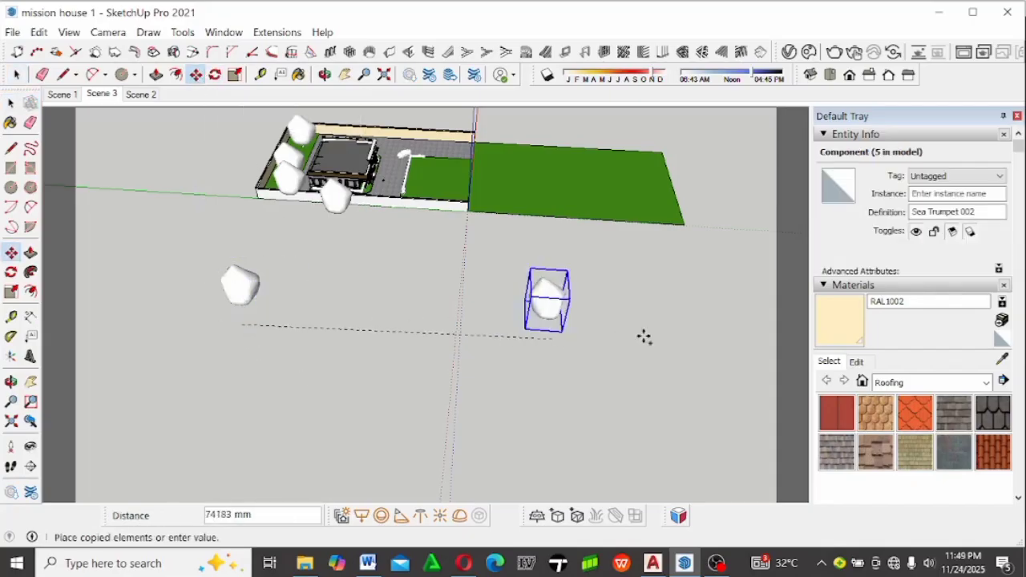
pyautogui.click(716, 362)
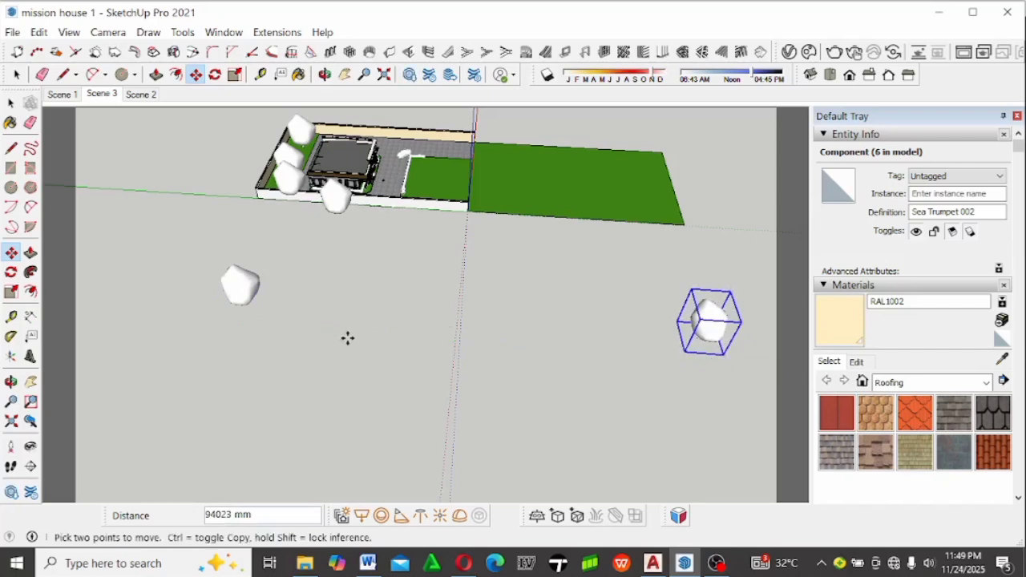
# Fill the span between the two outlying trees with a divided array of /7, and change it to /9.
pyautogui.write('/7')
pyautogui.press('Return')
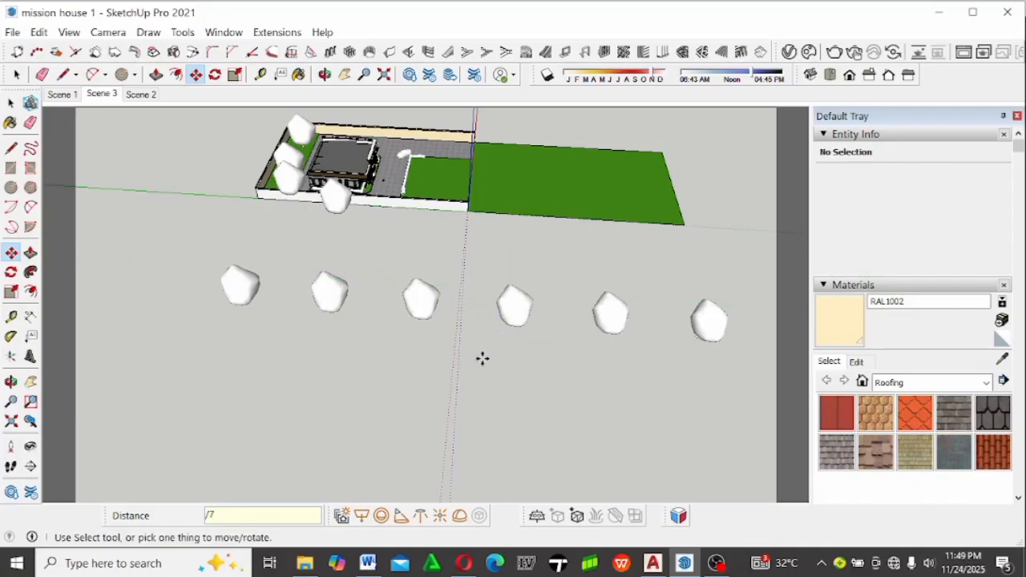
pyautogui.press('Return')
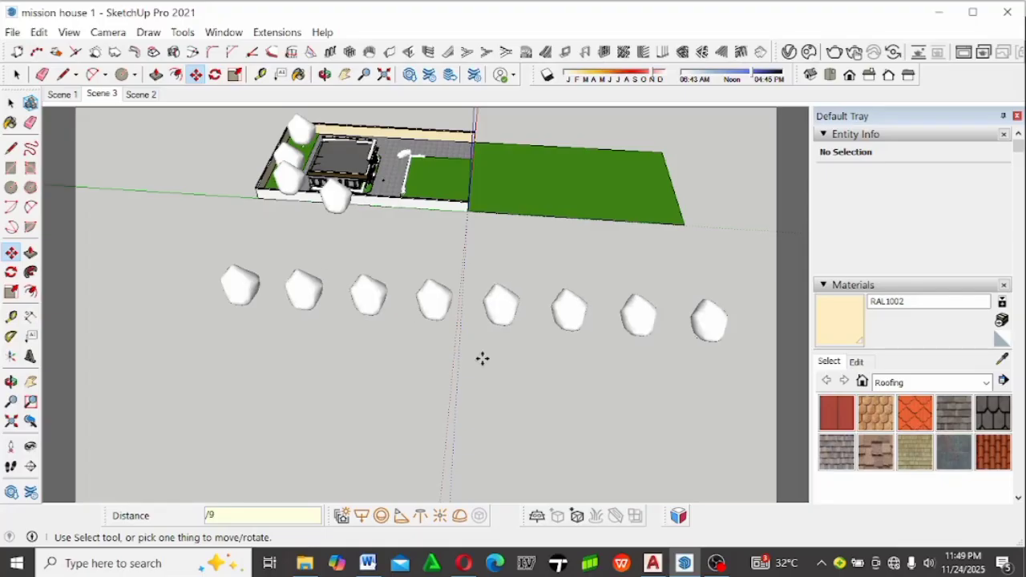
pyautogui.write('/9')
pyautogui.press('Return')
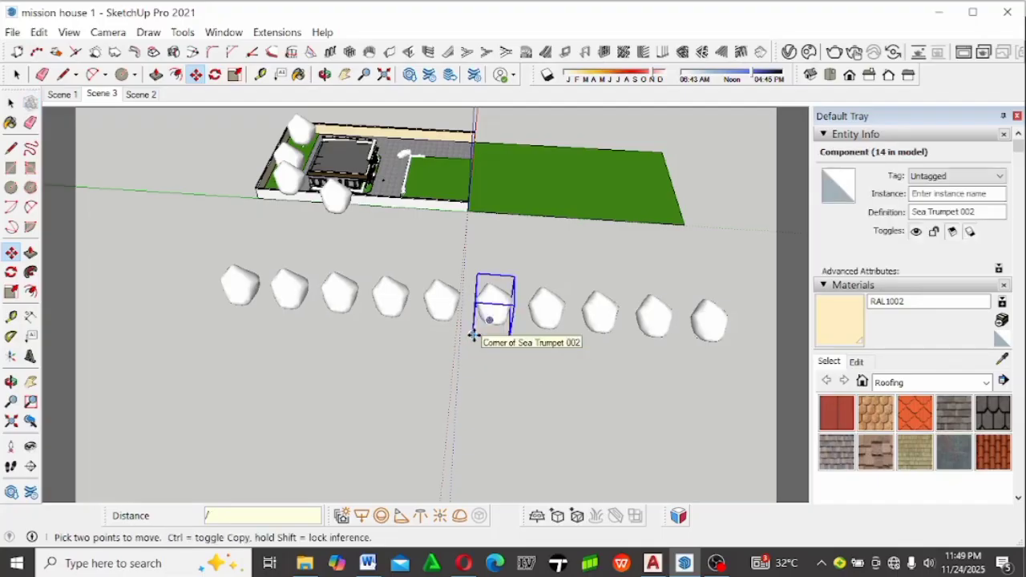
# Set the divided array between the two end trees to /10 and inspect the evenly spaced row.
pyautogui.click(473, 335)
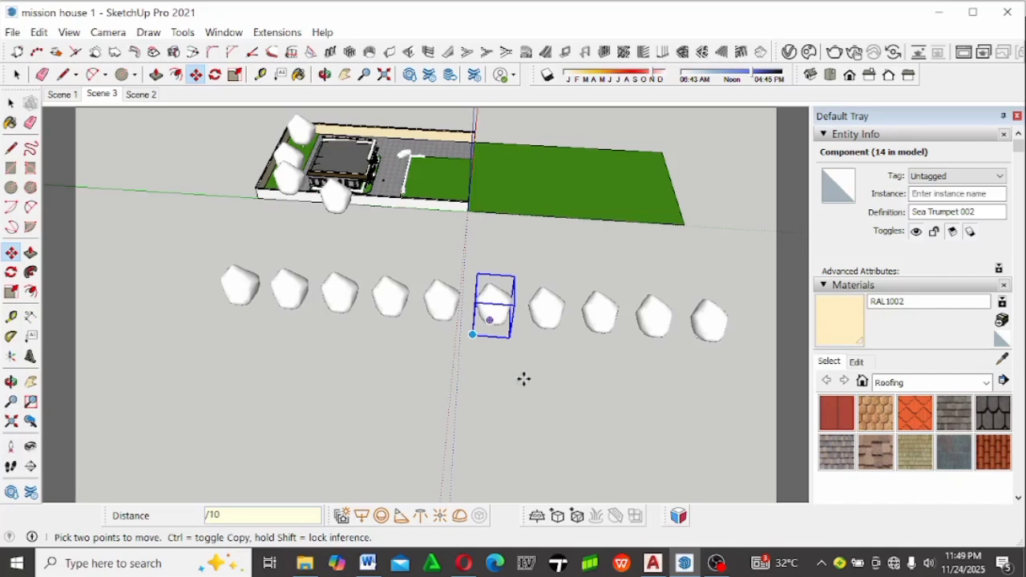
pyautogui.press('Return')
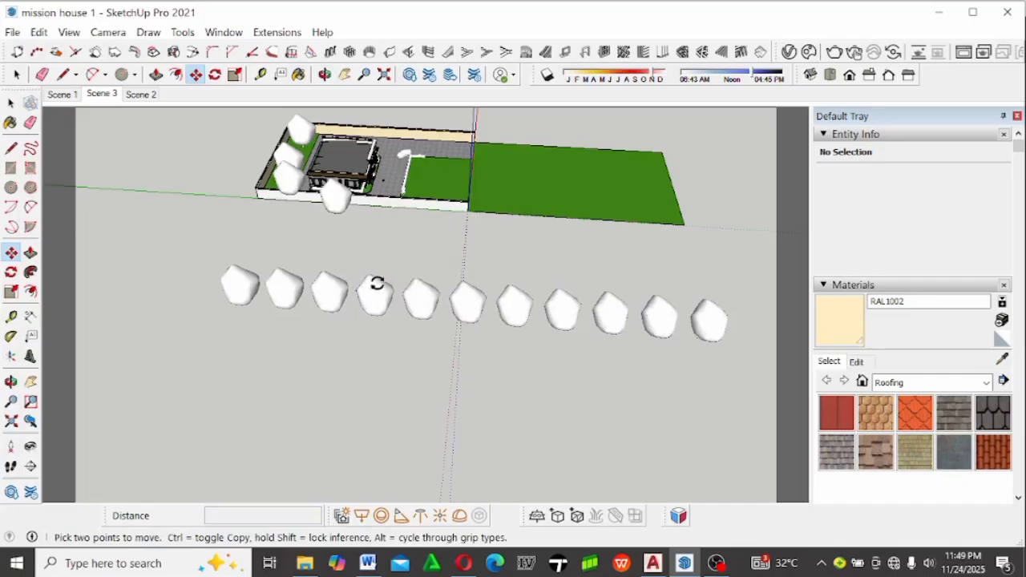
pyautogui.scroll(-4, 377, 328)
pyautogui.press('space')
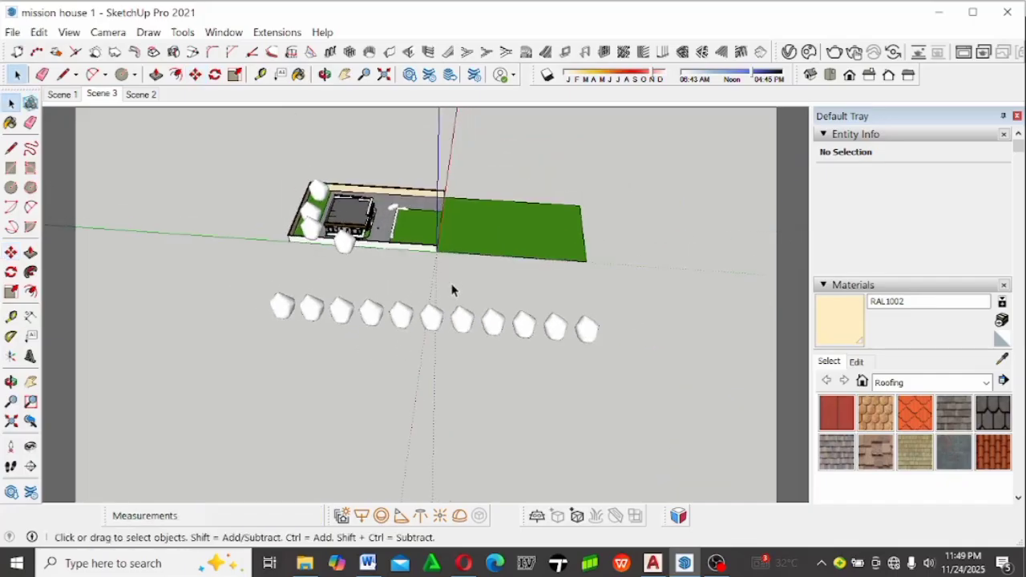
pyautogui.scroll(4, 482, 297)
pyautogui.moveTo(541, 311); pyautogui.dragTo(393, 367, button='middle')
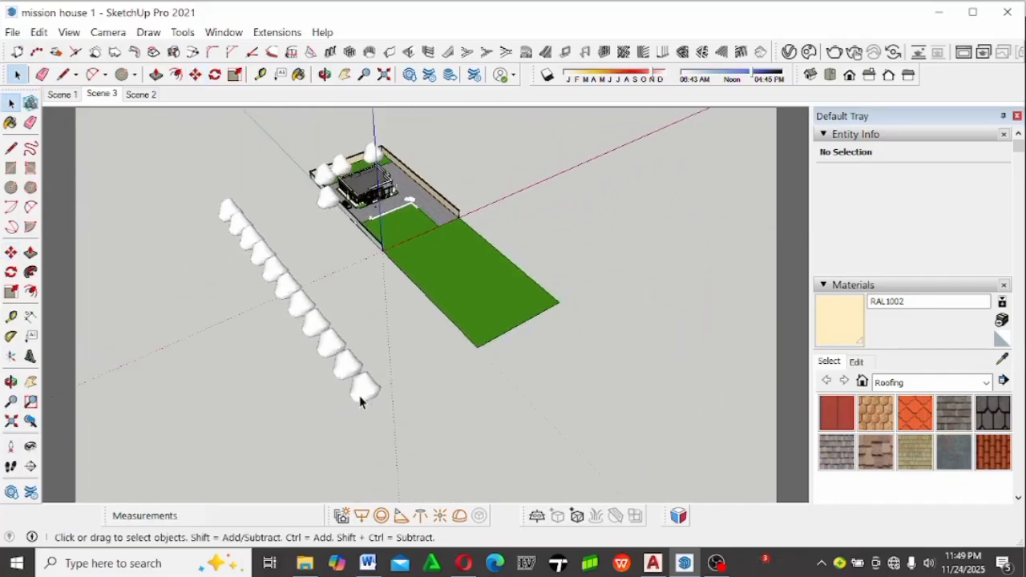
pyautogui.scroll(2, 360, 403)
pyautogui.scroll(-1, 353, 302)
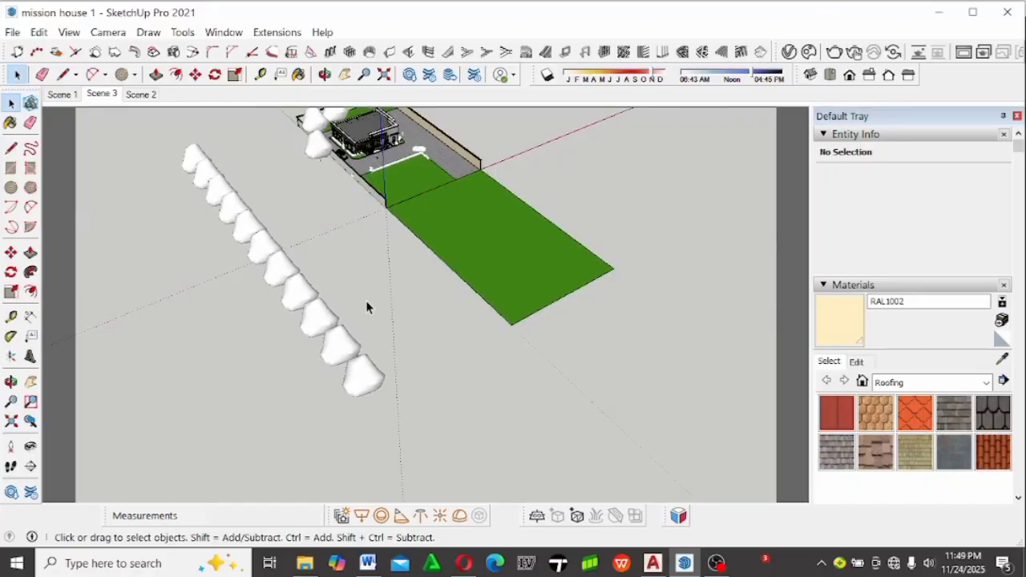
# Move the front end tree of the row out onto the open ground, clear of the other trees.
pyautogui.scroll(-2, 395, 278)
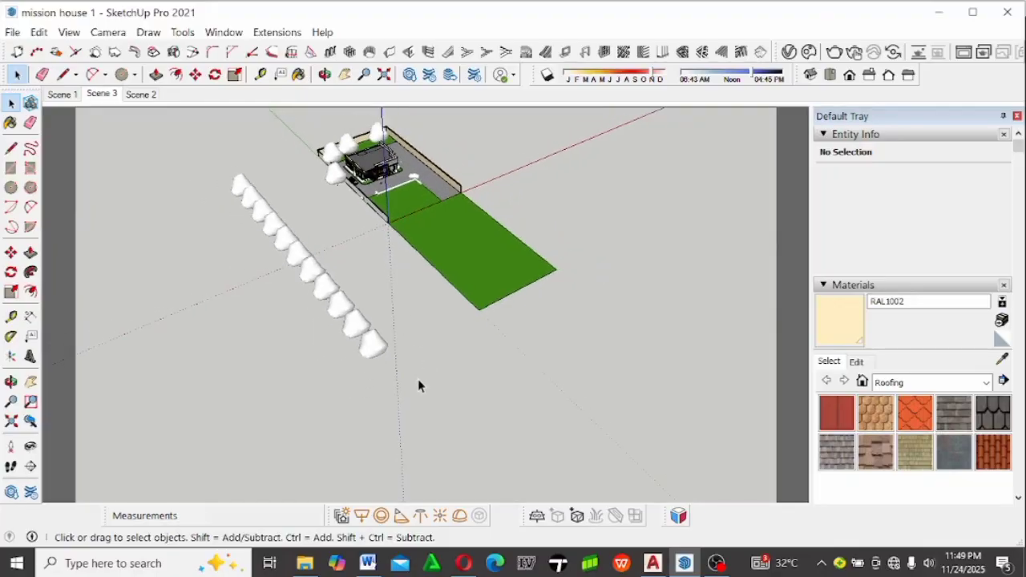
pyautogui.scroll(3, 405, 381)
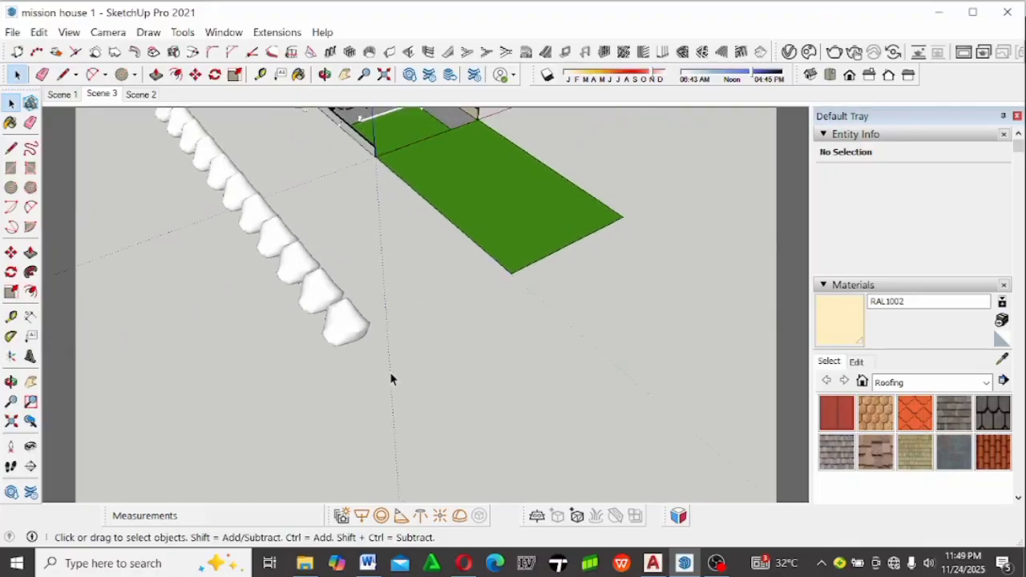
pyautogui.click(353, 323)
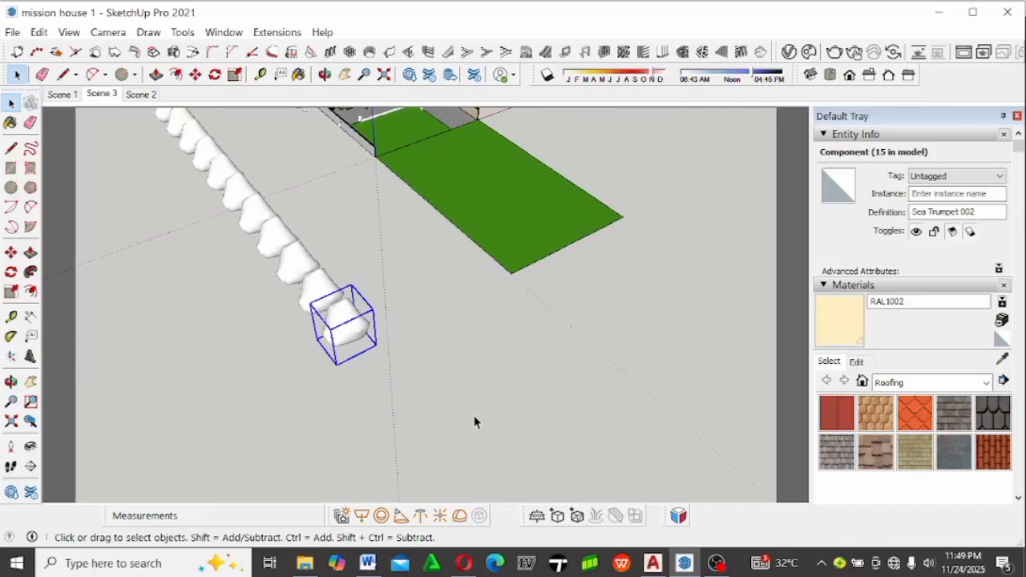
pyautogui.press('m')
pyautogui.click(363, 348)
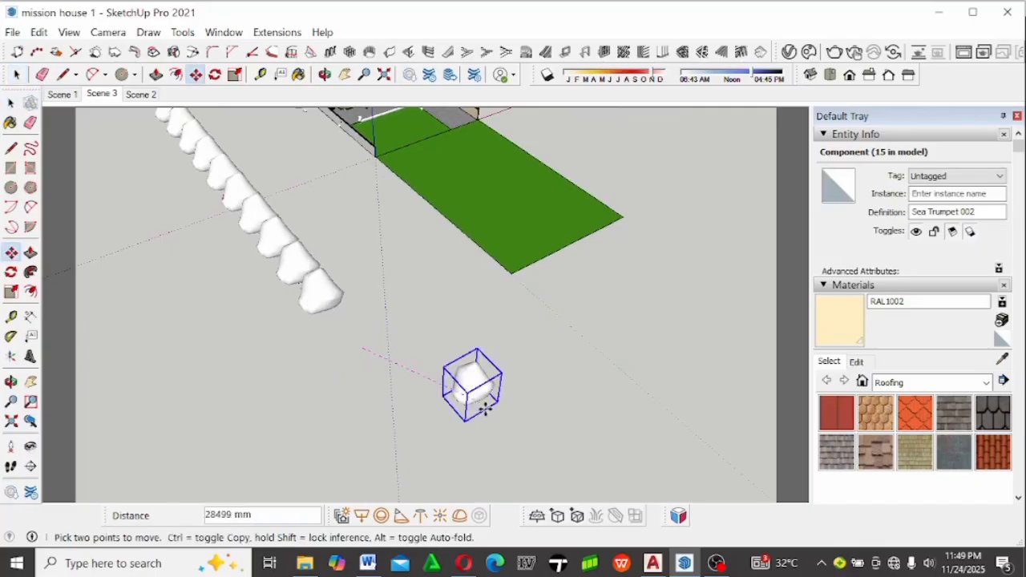
pyautogui.click(473, 411)
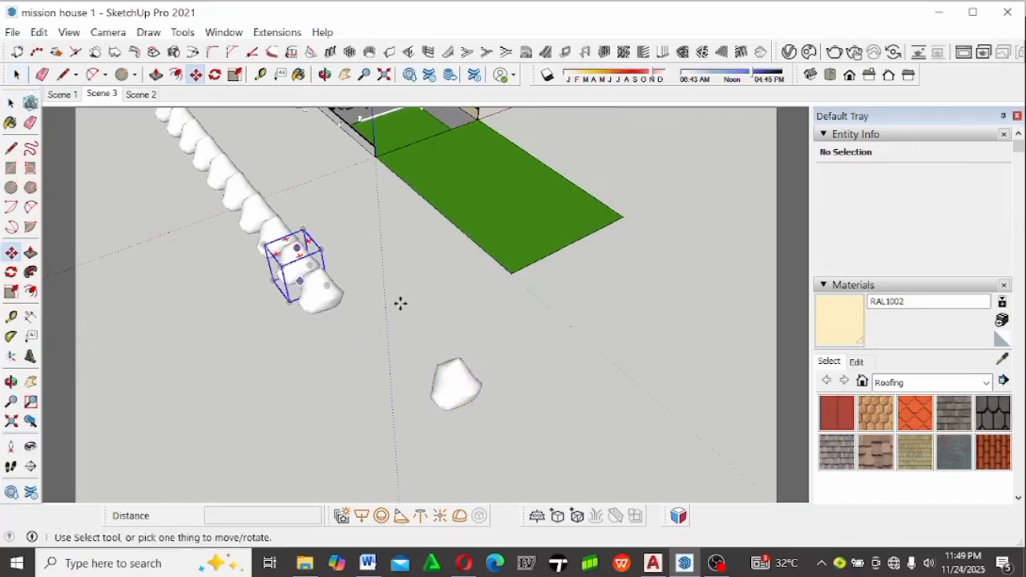
pyautogui.press('space')
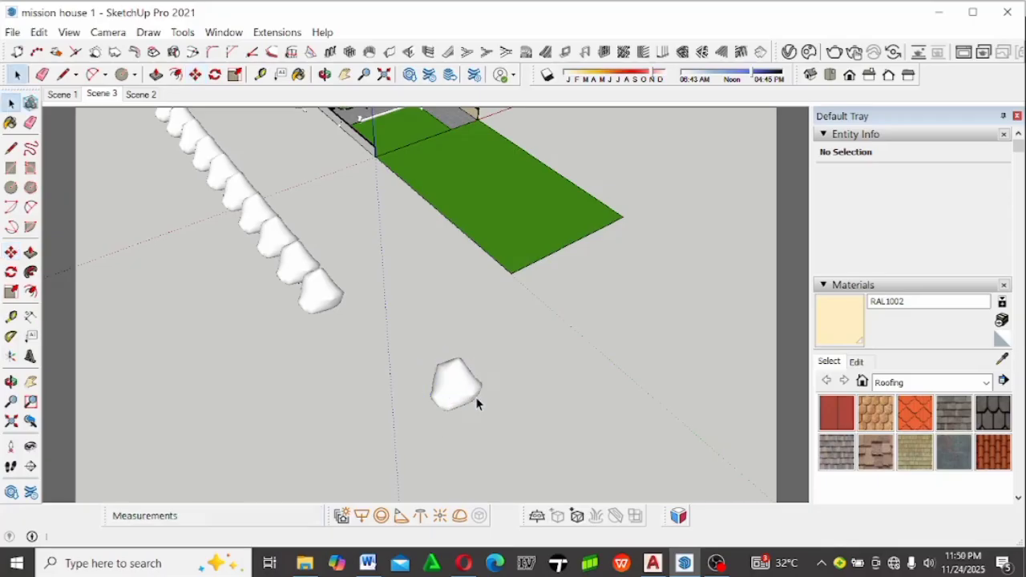
# Make a rotated copy of the separated tree, turned about 37.8° around a centre point on the open ground beside it.
pyautogui.click(473, 402)
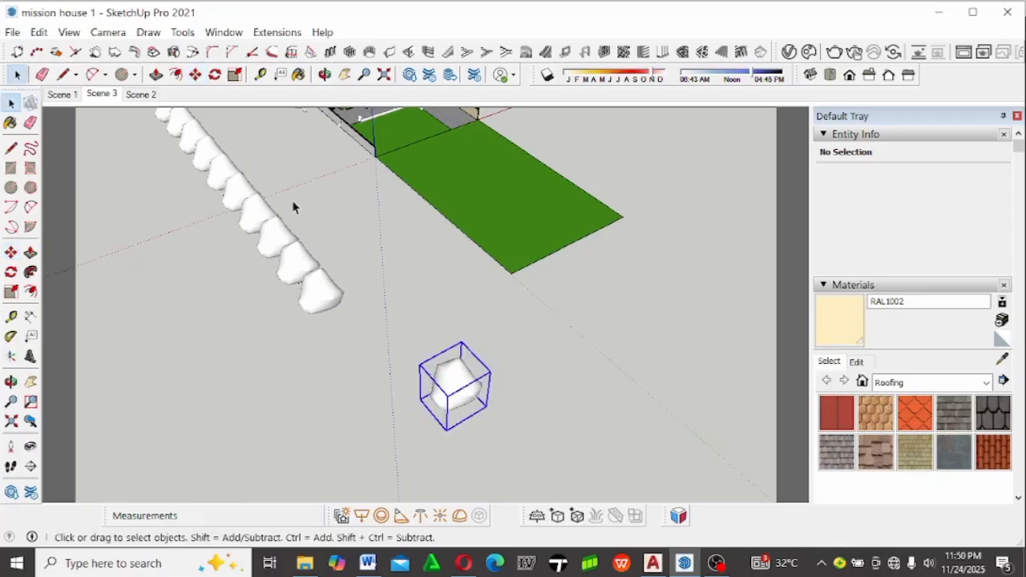
pyautogui.click(214, 76)
pyautogui.scroll(-3, 392, 243)
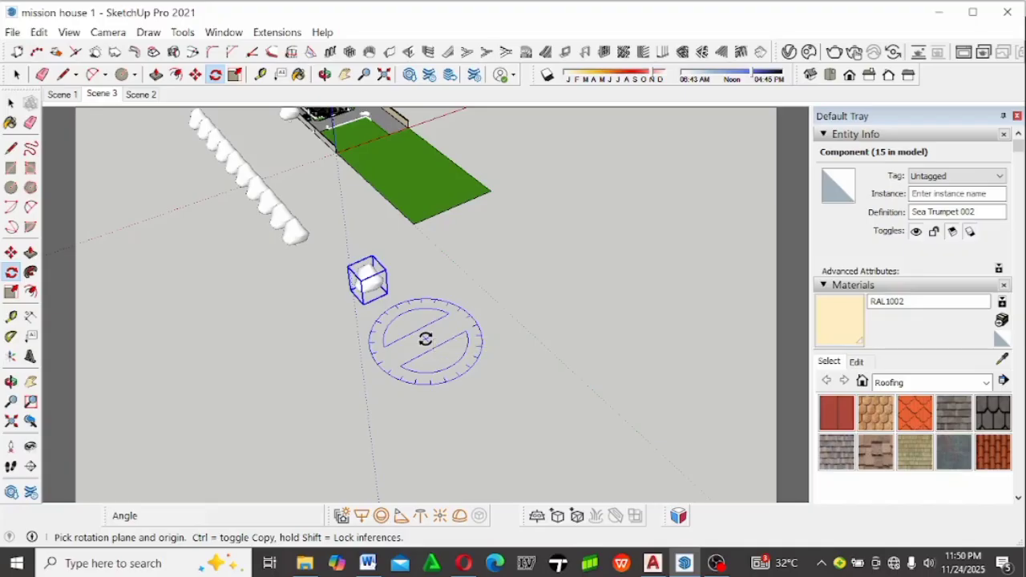
pyautogui.moveTo(344, 346); pyautogui.dragTo(561, 206, button='middle')
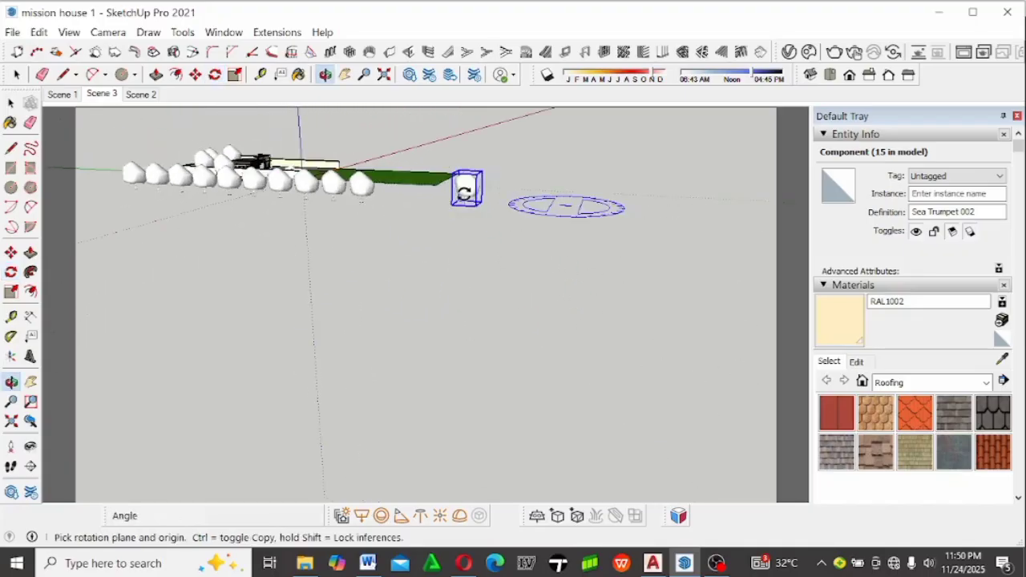
pyautogui.scroll(3, 495, 190)
pyautogui.scroll(2, 495, 190)
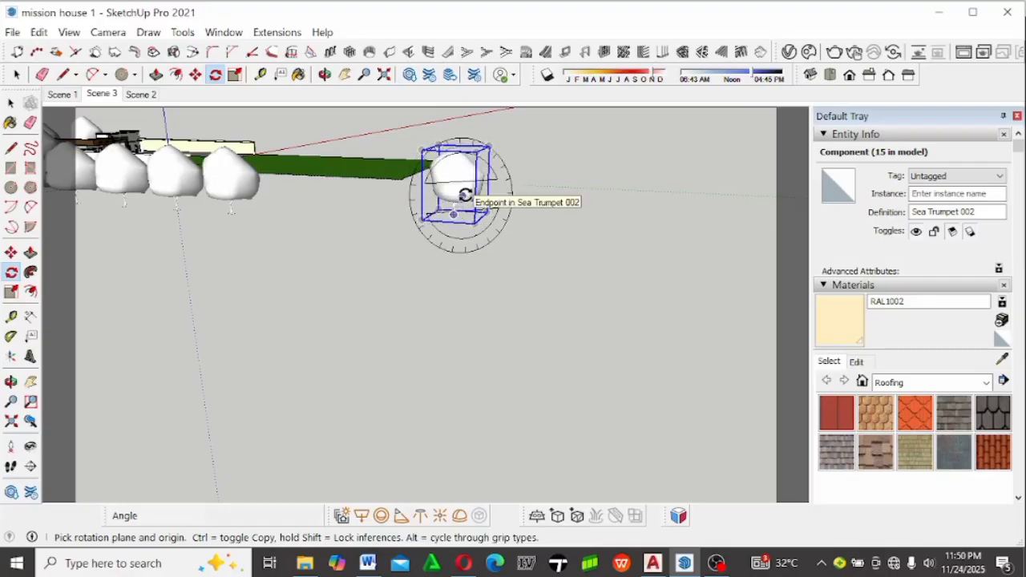
pyautogui.moveTo(460, 249); pyautogui.dragTo(431, 251, button='middle')
pyautogui.scroll(-2, 430, 251)
pyautogui.scroll(1, 509, 417)
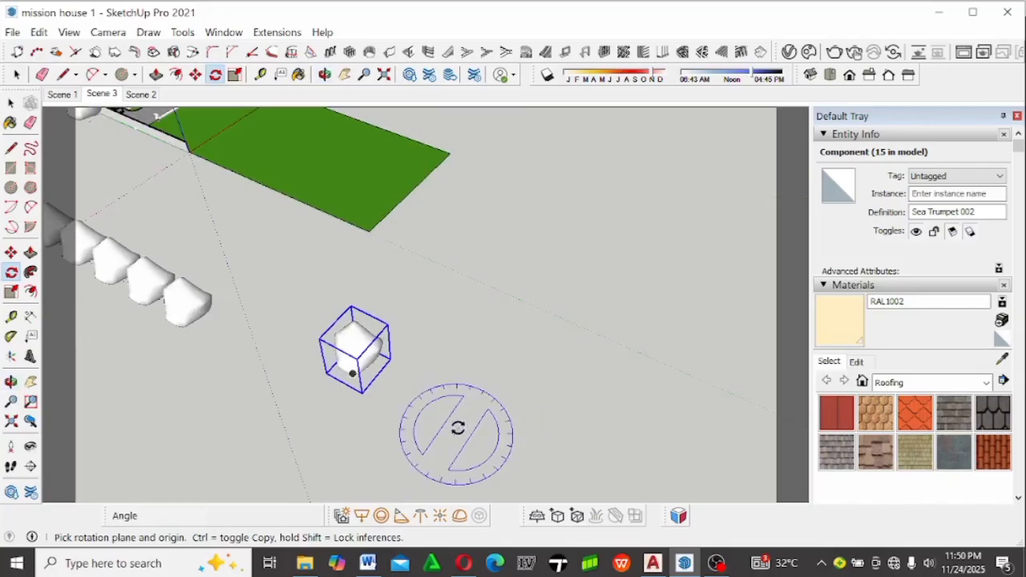
pyautogui.scroll(-2, 460, 347)
pyautogui.scroll(2, 467, 392)
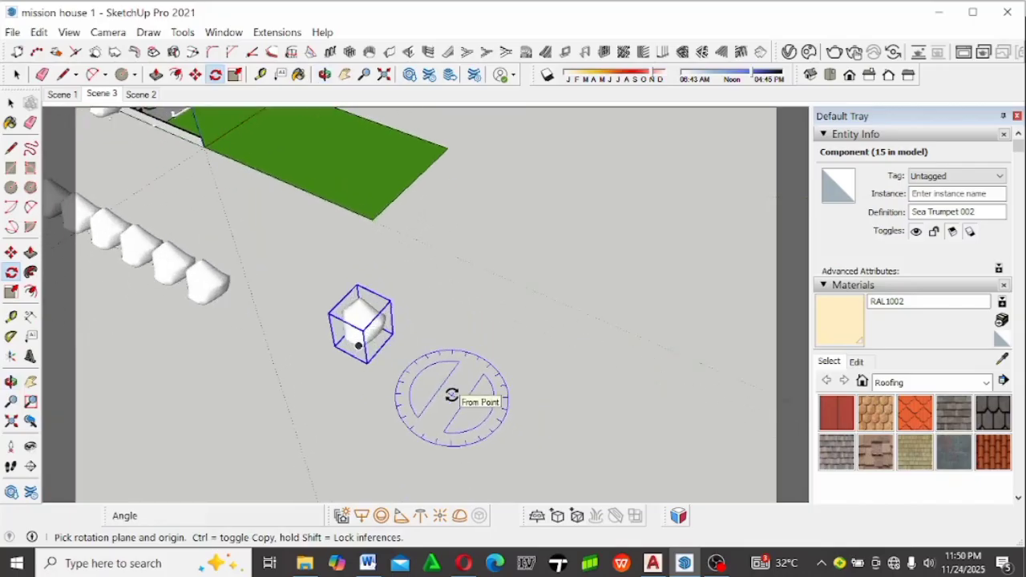
pyautogui.click(450, 398)
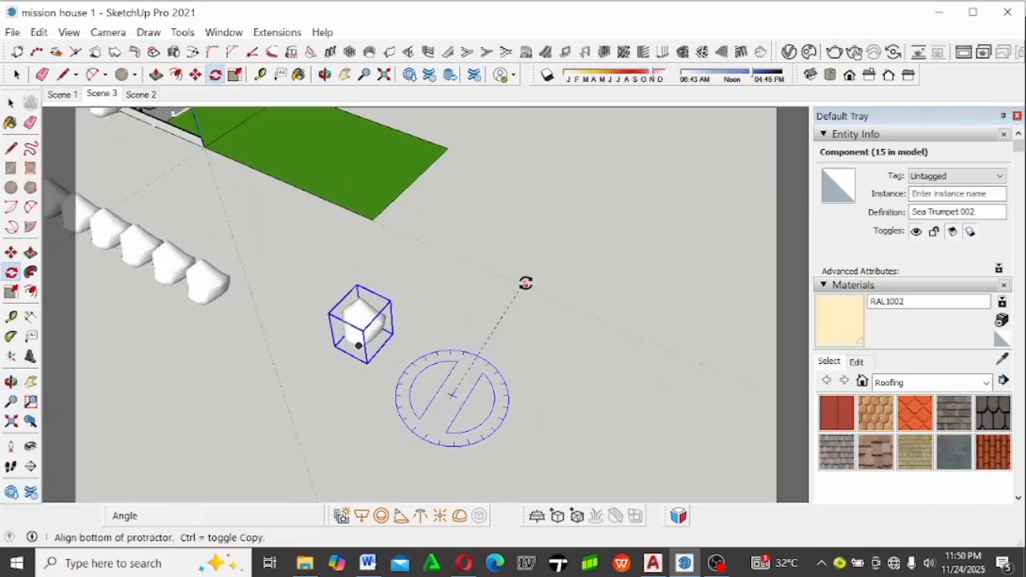
pyautogui.press('Escape')
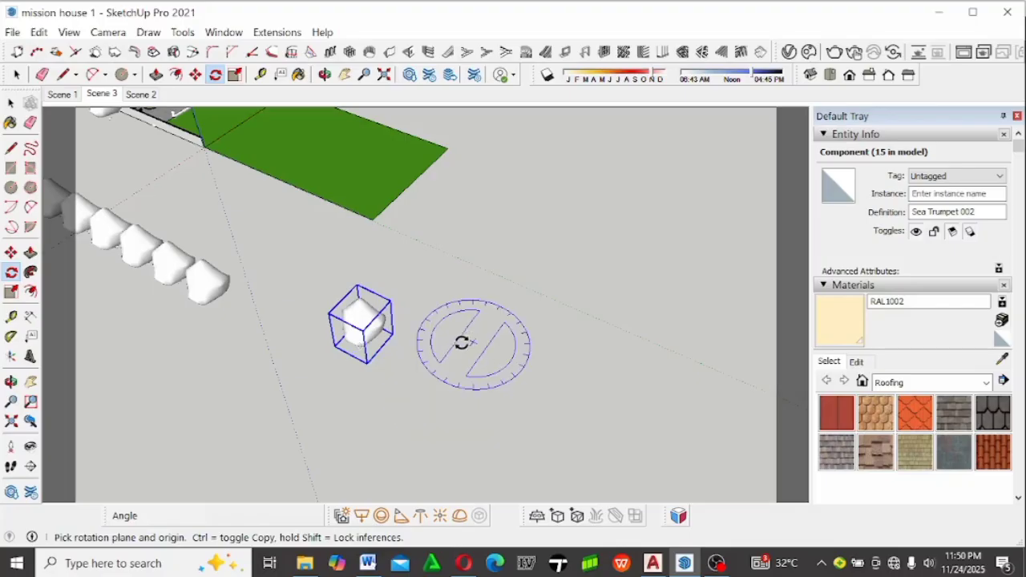
pyautogui.click(457, 399)
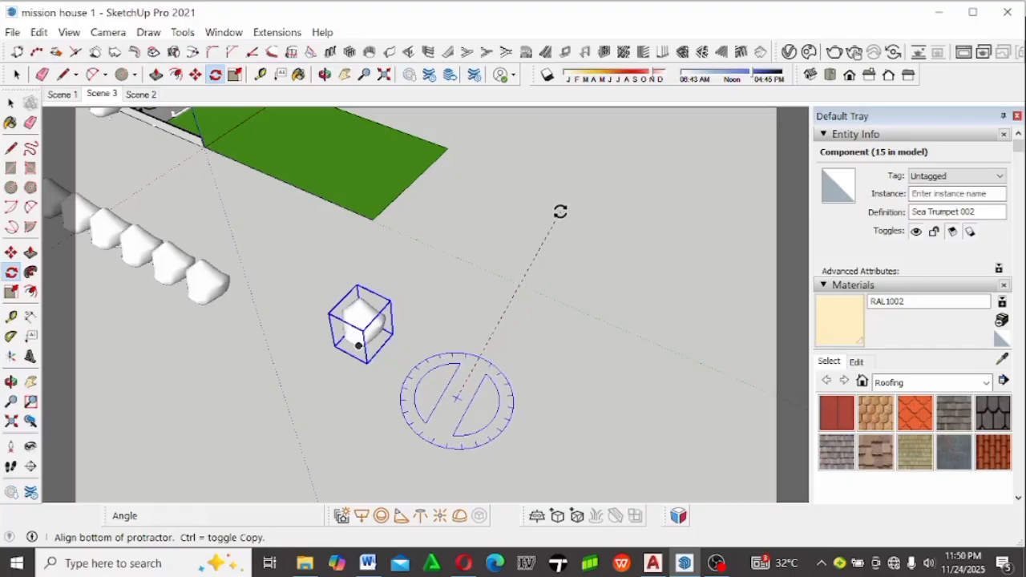
pyautogui.click(560, 211)
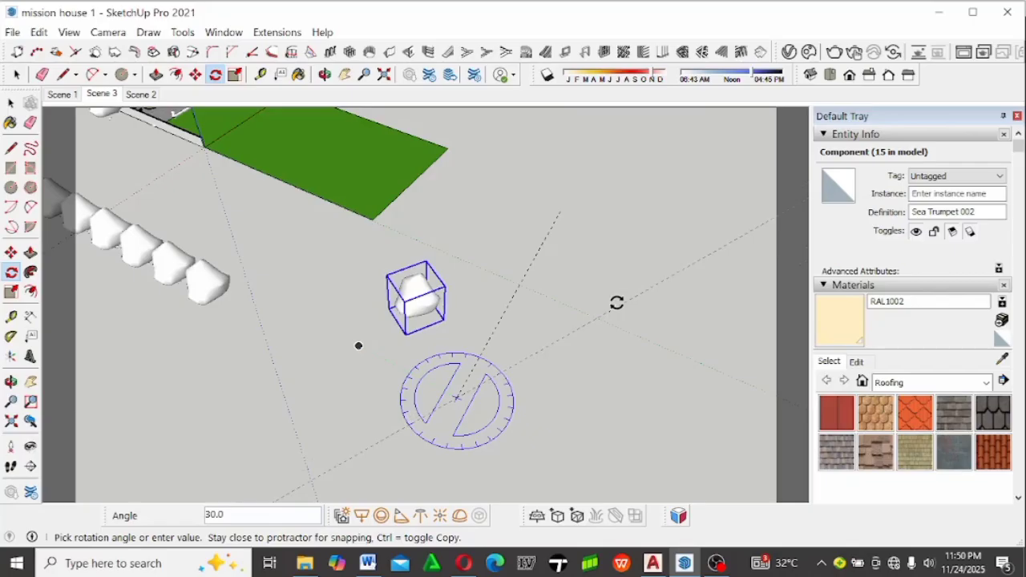
pyautogui.press('ctrl')
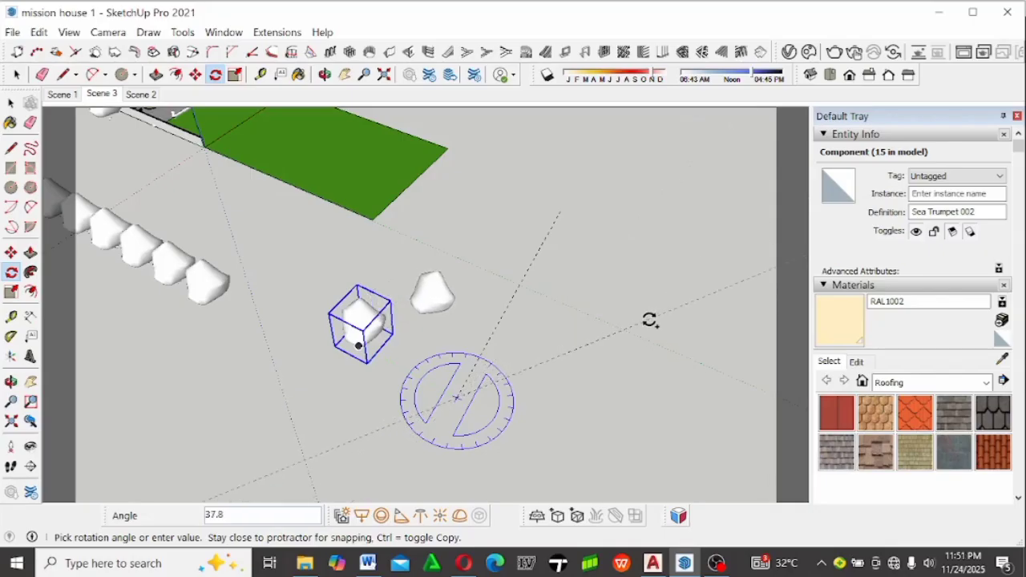
pyautogui.click(649, 320)
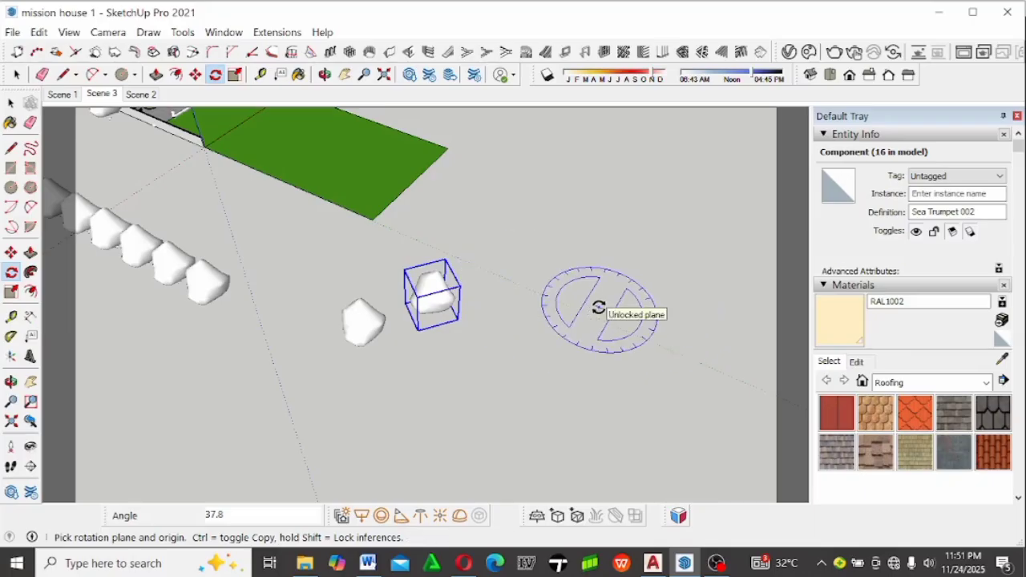
# Multiply the rotated tree copy with 9x to form a ring and inspect the circular array.
pyautogui.write('9x')
pyautogui.press('Return')
pyautogui.scroll(-3, 571, 240)
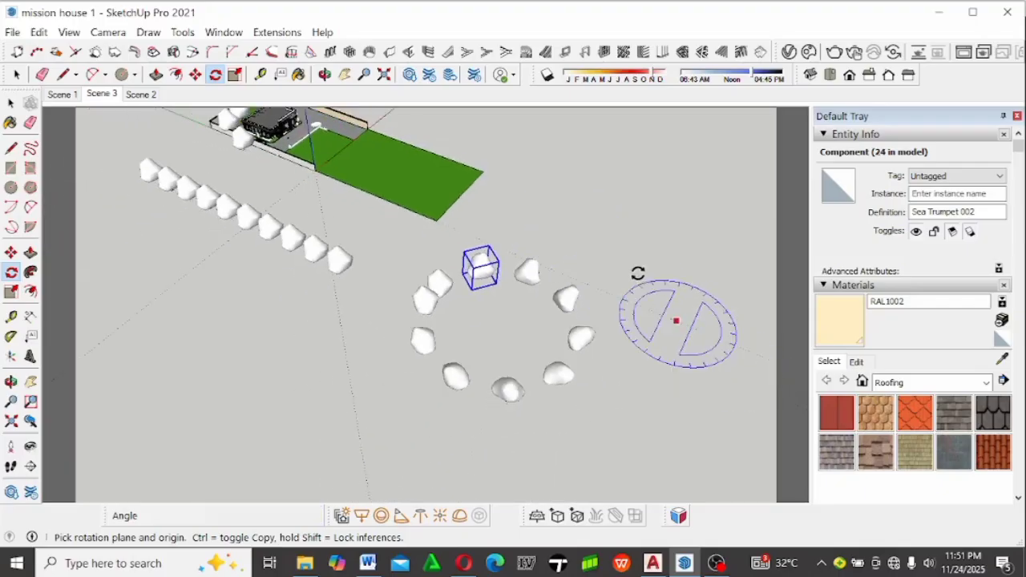
pyautogui.scroll(2, 637, 274)
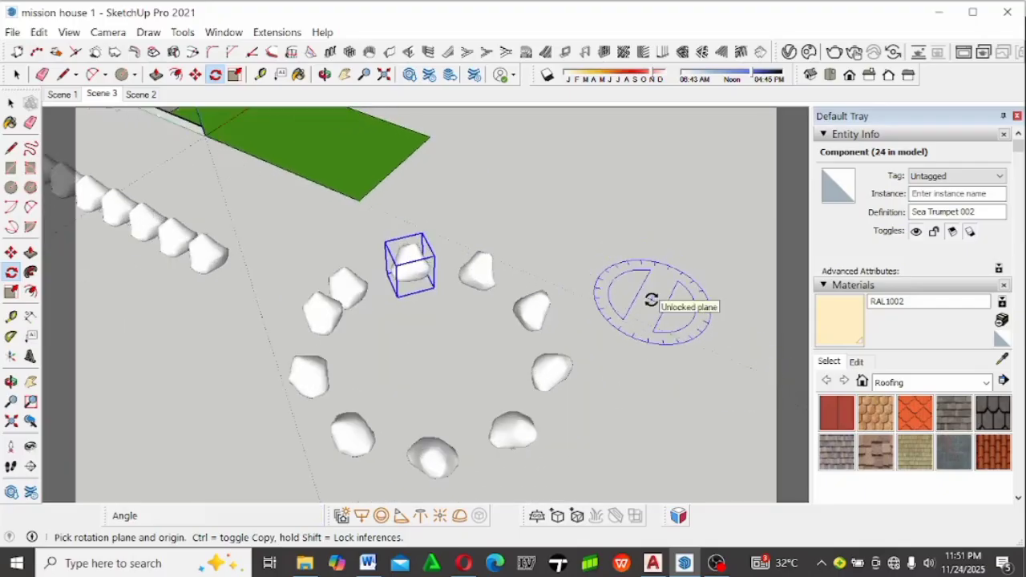
pyautogui.moveTo(650, 285); pyautogui.dragTo(585, 334, button='middle')
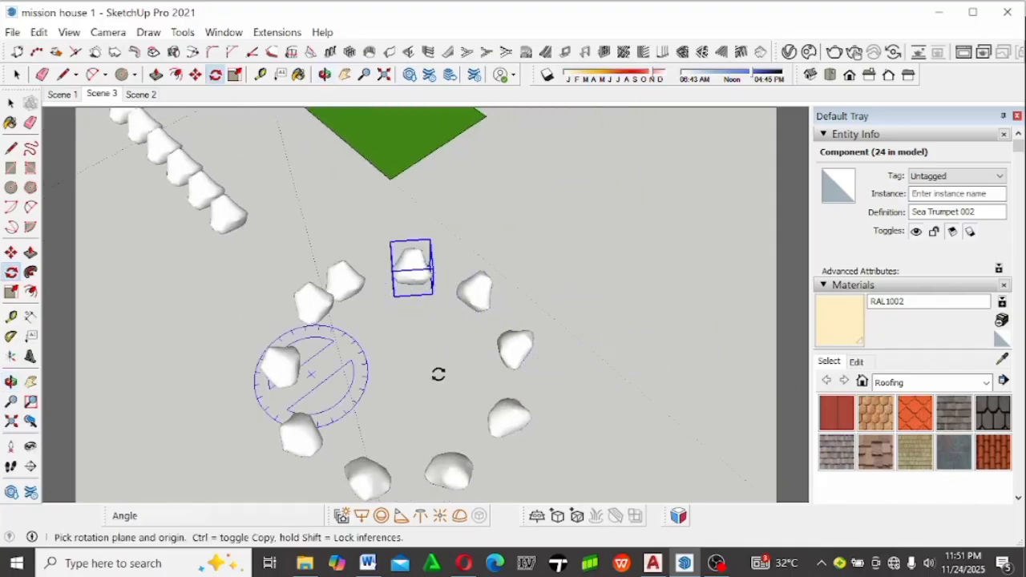
pyautogui.scroll(-3, 504, 353)
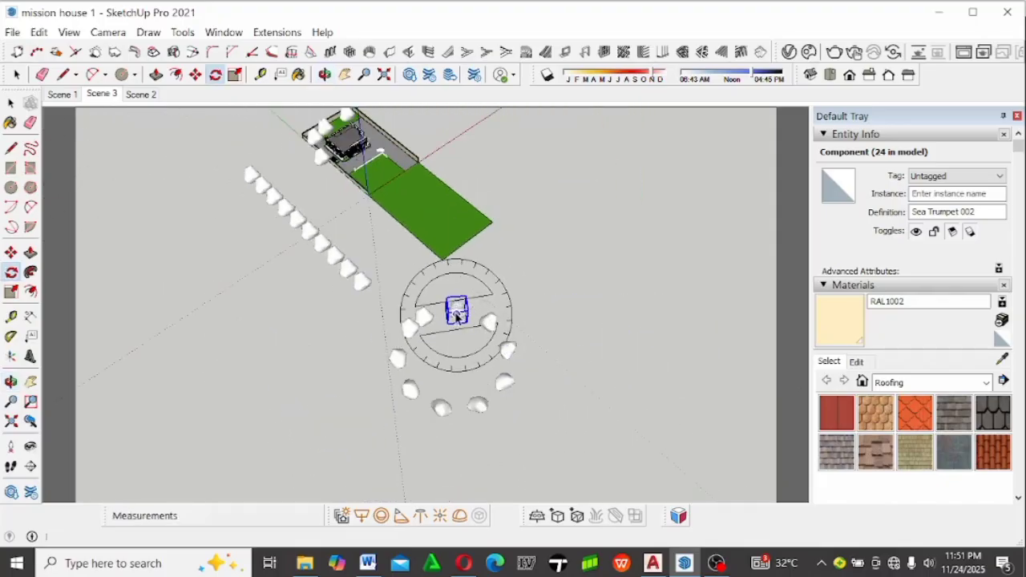
# Select the whole ring of trees on the open ground and delete it.
pyautogui.press('space')
pyautogui.moveTo(377, 308); pyautogui.dragTo(586, 448)
pyautogui.press('Delete')
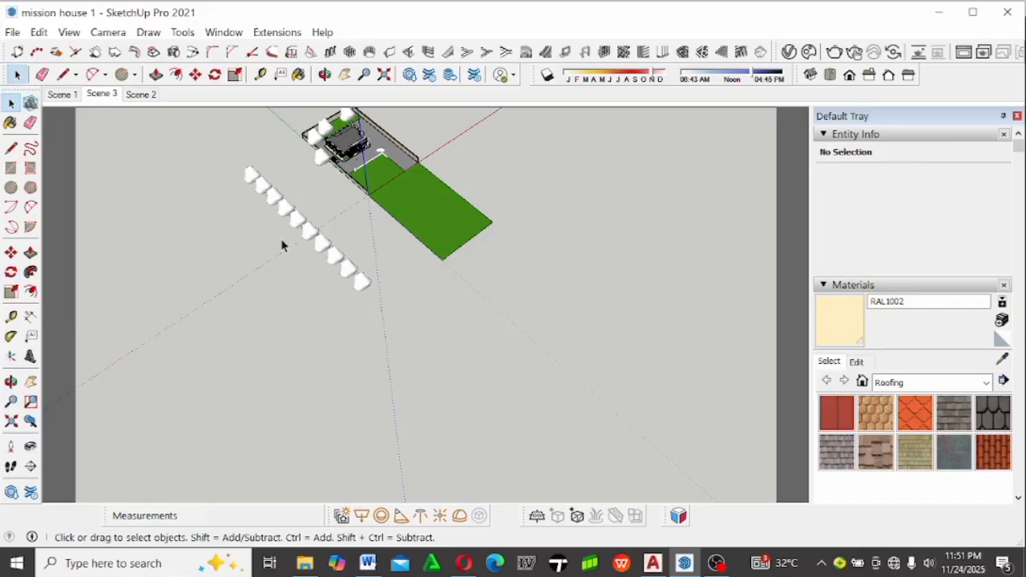
# Delete the remaining straight row of trees outside the plot, keeping the trees around the house.
pyautogui.scroll(2, 269, 209)
pyautogui.moveTo(238, 216); pyautogui.dragTo(419, 377)
pyautogui.press('Delete')
pyautogui.scroll(-3, 417, 371)
pyautogui.scroll(8, 313, 203)
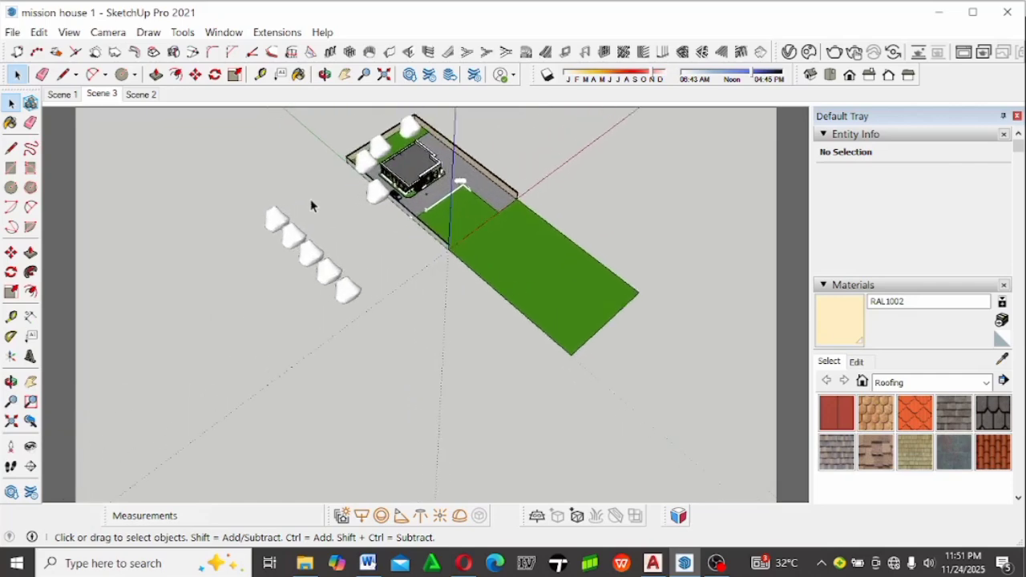
pyautogui.moveTo(161, 181); pyautogui.dragTo(449, 436)
pyautogui.press('Delete')
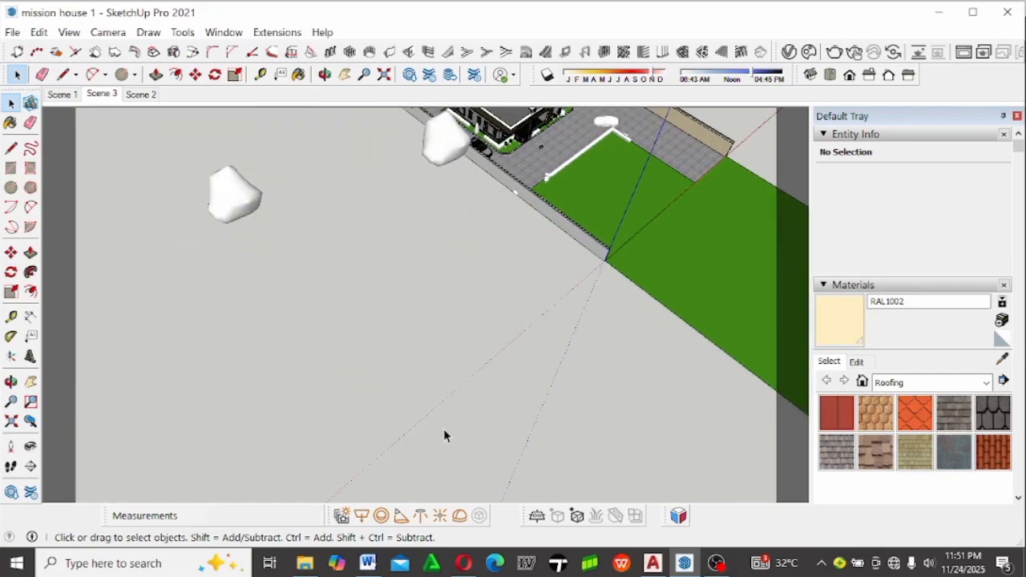
# Examine the plot and the front of the house with its entrance, planters and surrounding trees.
pyautogui.scroll(-5, 318, 339)
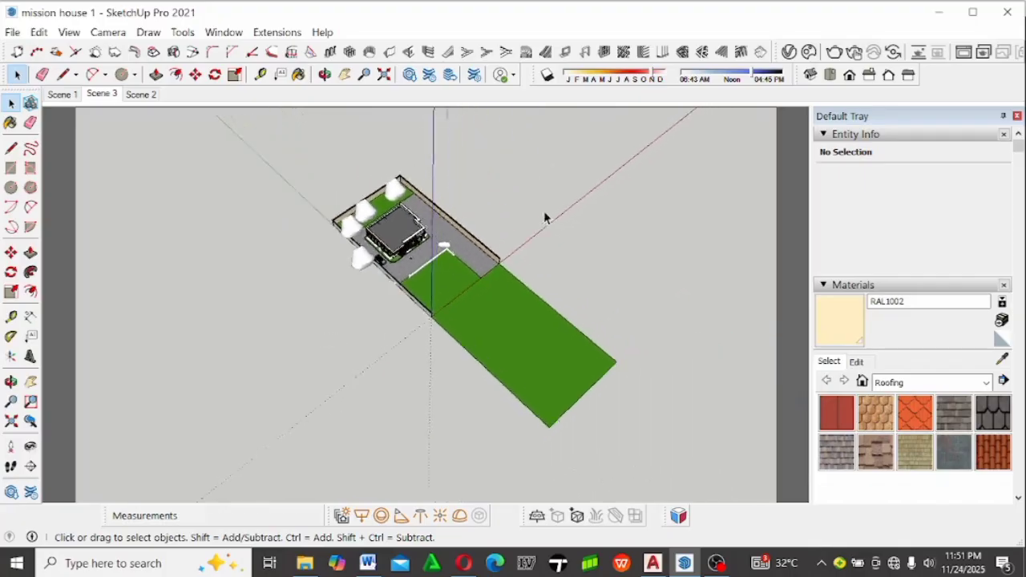
pyautogui.scroll(2, 481, 292)
pyautogui.moveTo(482, 292); pyautogui.dragTo(494, 165, button='middle')
pyautogui.scroll(5, 318, 290)
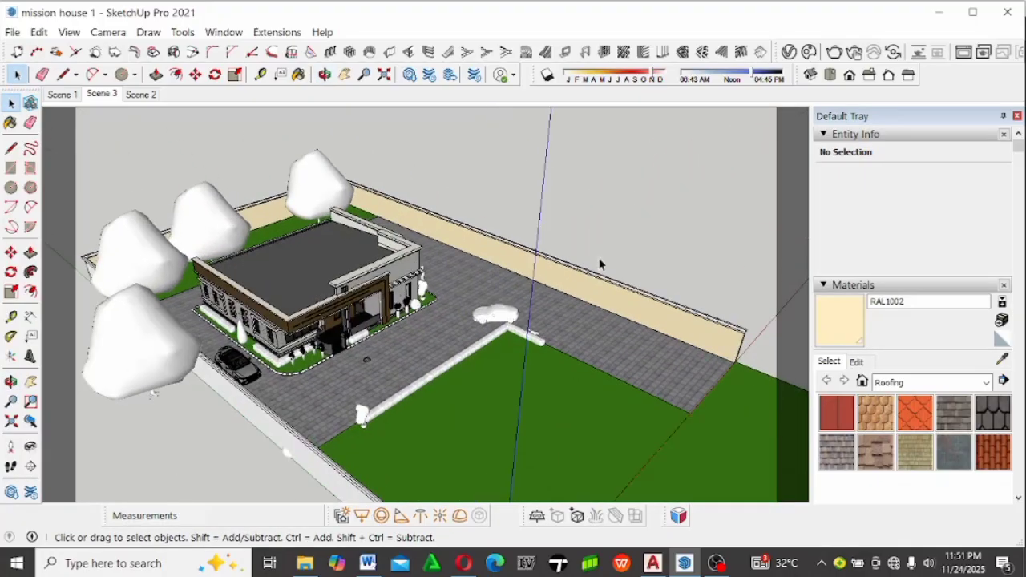
pyautogui.scroll(-1, 600, 262)
pyautogui.scroll(1, 359, 321)
pyautogui.scroll(6, 359, 321)
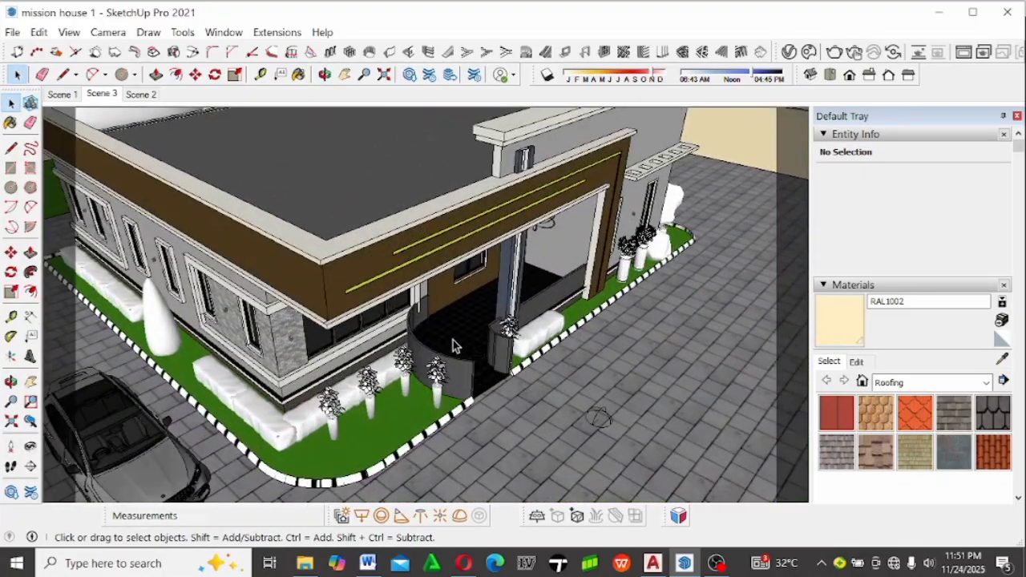
pyautogui.moveTo(456, 344)
pyautogui.mouseDown(button='middle')
pyautogui.moveTo(570, 404)
pyautogui.moveTo(413, 241)
pyautogui.mouseUp(button='middle')
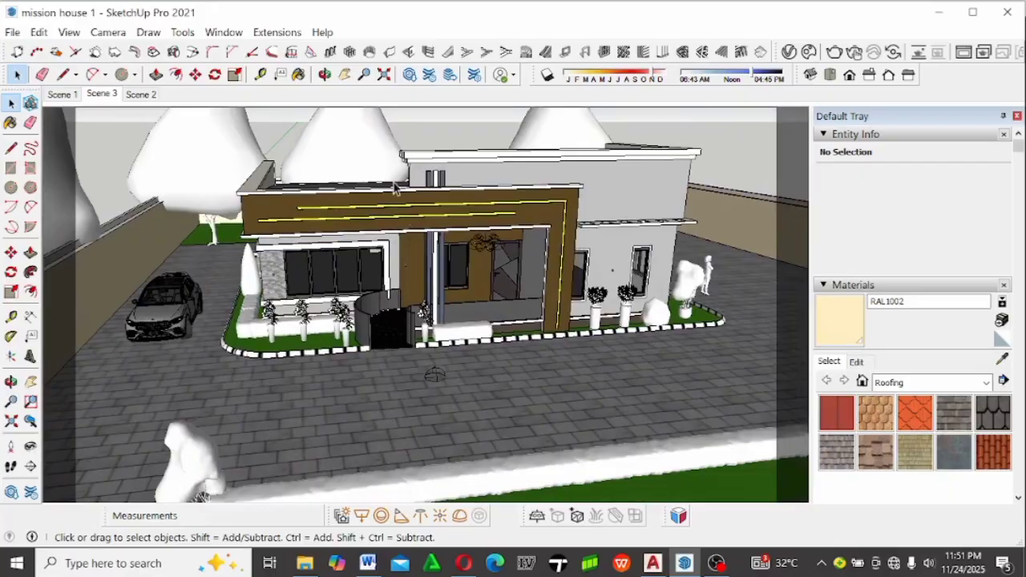
# Examine the two yellow strips on the brown front fascia closely from the front and along the wall.
pyautogui.scroll(5, 394, 188)
pyautogui.scroll(-5, 403, 199)
pyautogui.moveTo(348, 321); pyautogui.dragTo(445, 272, button='middle')
pyautogui.scroll(3, 444, 162)
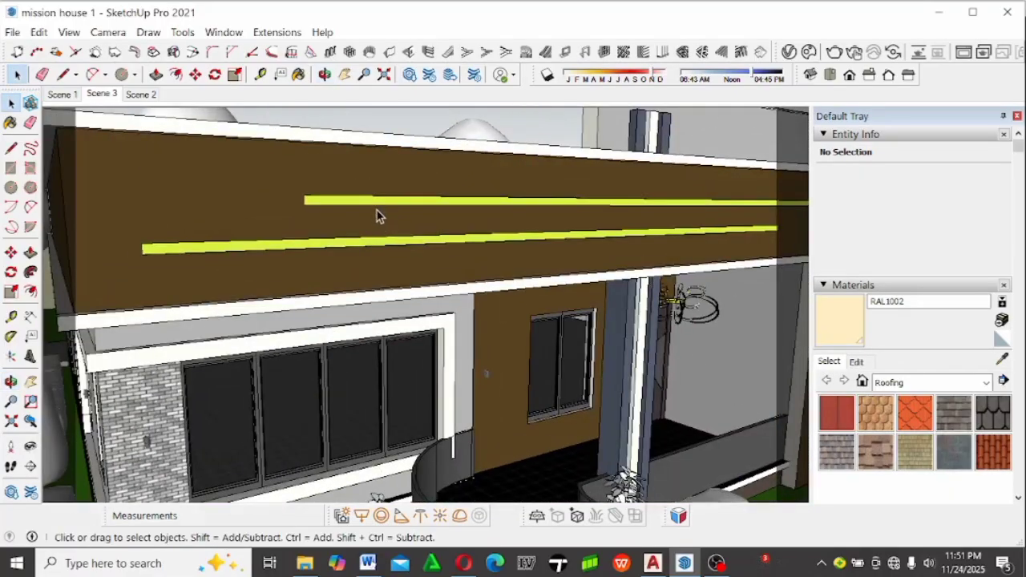
pyautogui.scroll(-5, 257, 312)
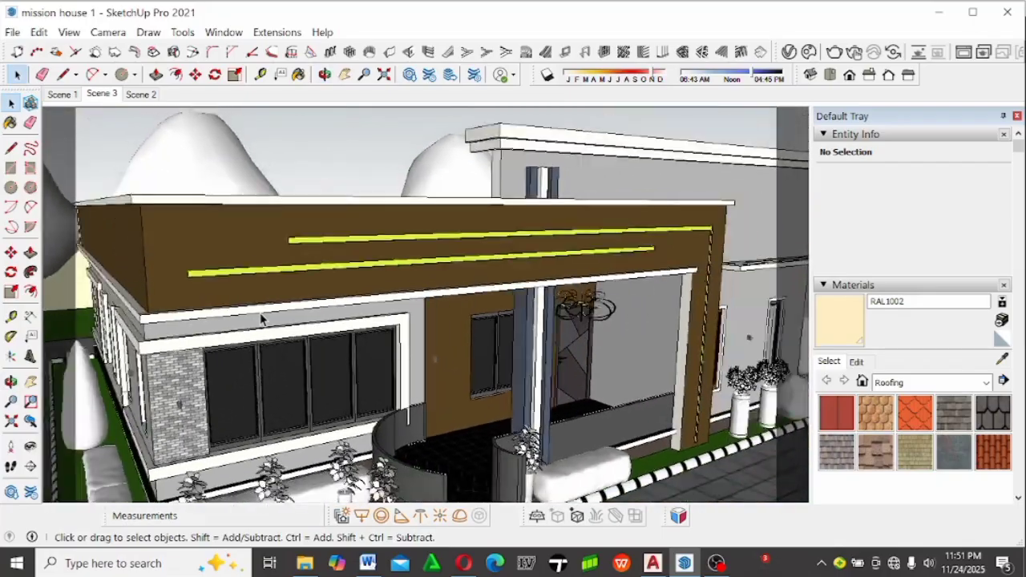
pyautogui.moveTo(242, 320); pyautogui.dragTo(342, 238, button='middle')
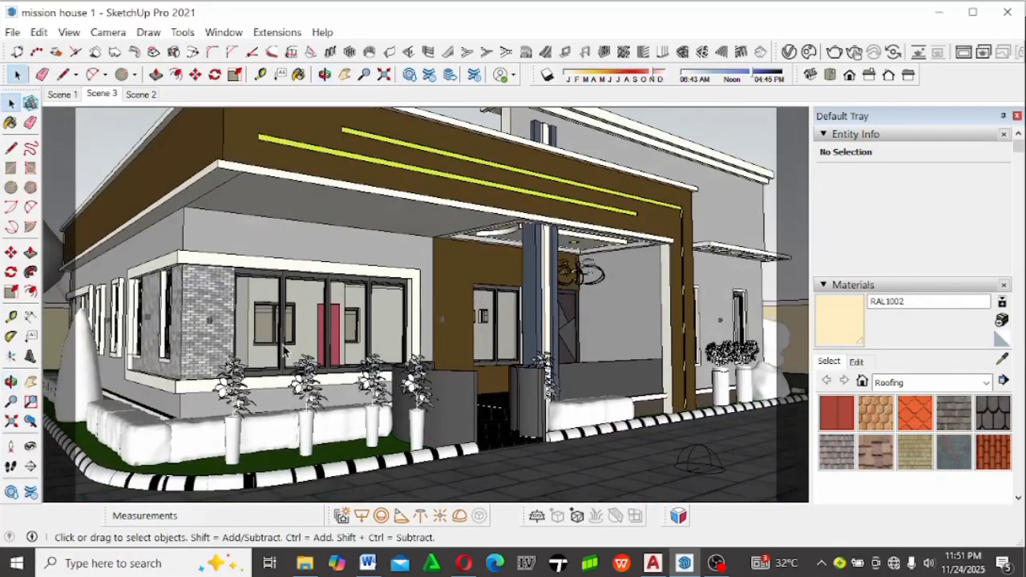
pyautogui.scroll(3, 335, 185)
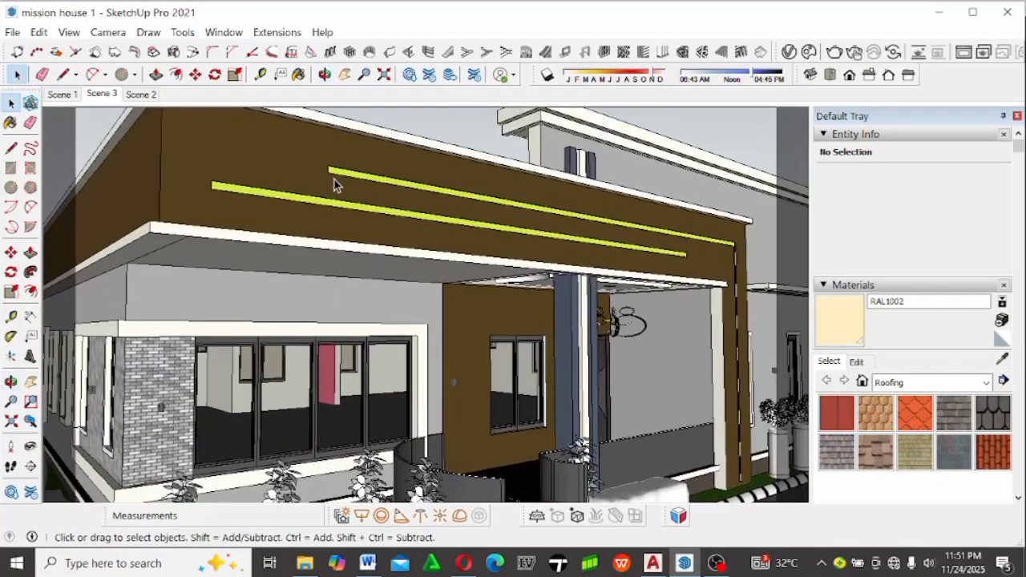
pyautogui.scroll(6, 240, 171)
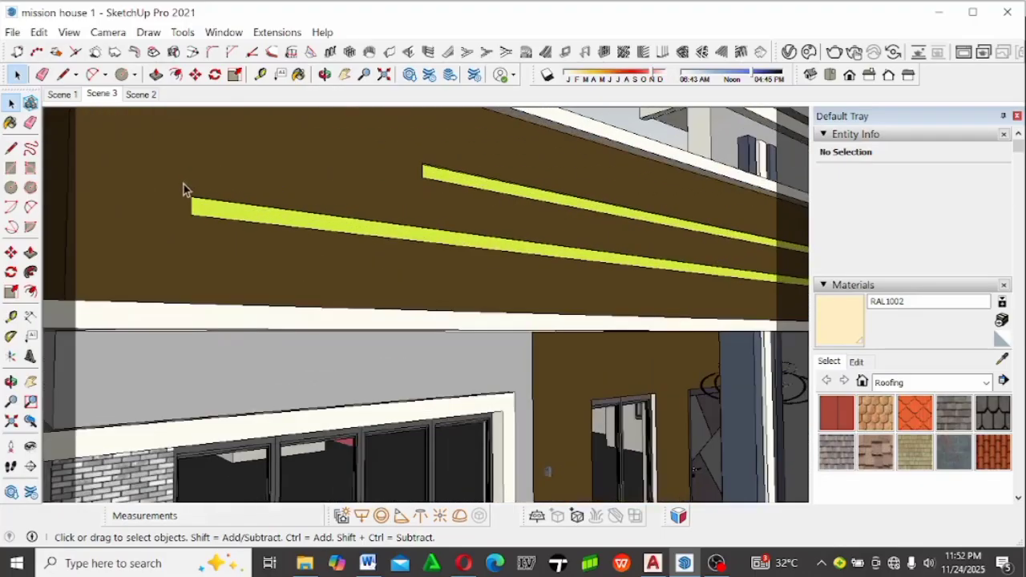
pyautogui.moveTo(237, 173)
pyautogui.mouseDown(button='middle')
pyautogui.moveTo(404, 183)
pyautogui.moveTo(470, 214)
pyautogui.mouseUp(button='middle')
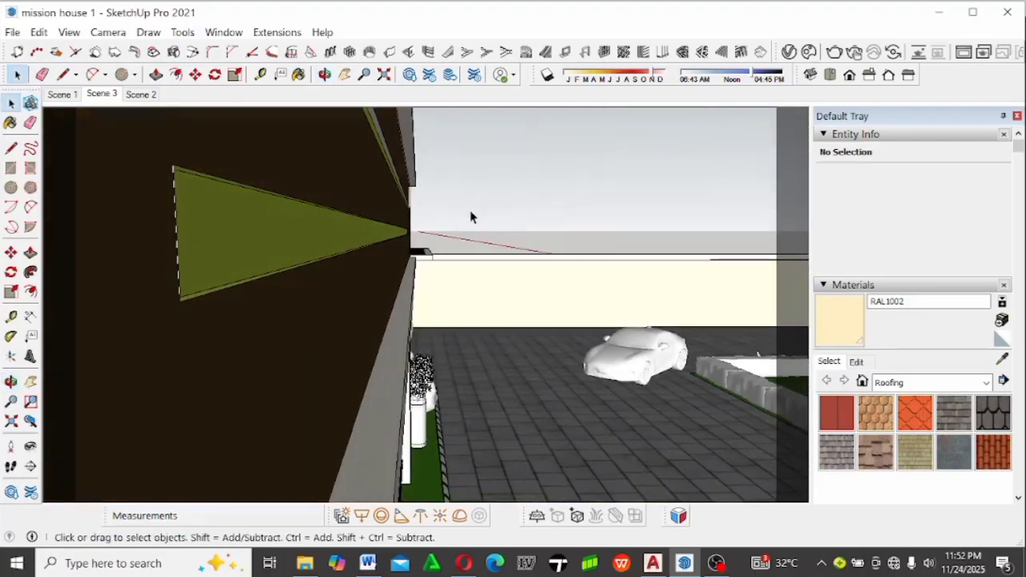
# Examine the yellow strips across the brown entrance frame, including the corner where the longer strip turns down.
pyautogui.moveTo(268, 234)
pyautogui.mouseDown(button='middle')
pyautogui.moveTo(195, 233)
pyautogui.moveTo(238, 201)
pyautogui.mouseUp(button='middle')
pyautogui.scroll(-3, 501, 245)
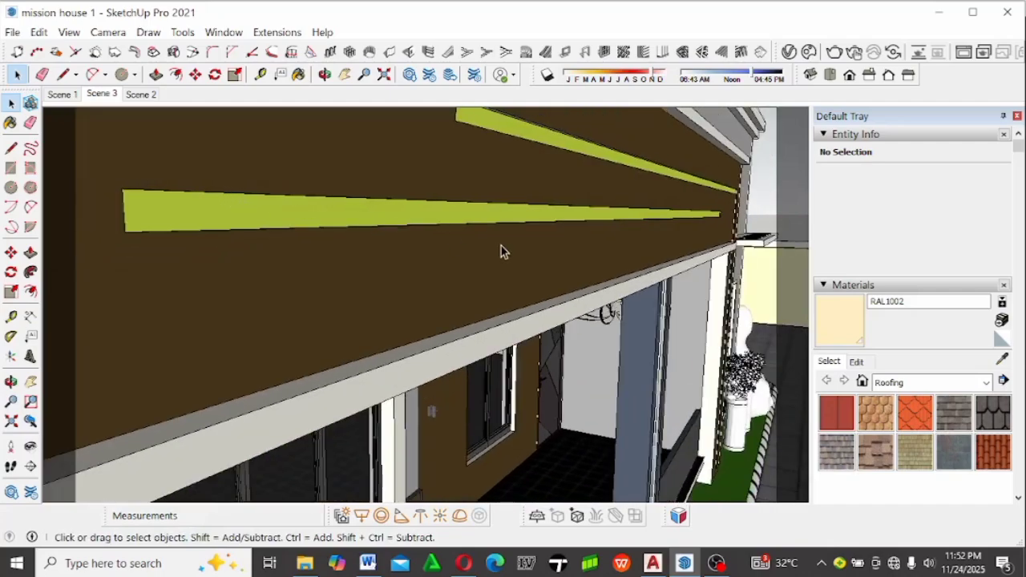
pyautogui.moveTo(527, 254)
pyautogui.mouseDown(button='middle')
pyautogui.moveTo(508, 238)
pyautogui.moveTo(320, 240)
pyautogui.moveTo(190, 197)
pyautogui.moveTo(382, 205)
pyautogui.mouseUp(button='middle')
pyautogui.scroll(-3, 383, 205)
pyautogui.moveTo(477, 206); pyautogui.dragTo(289, 211, button='middle')
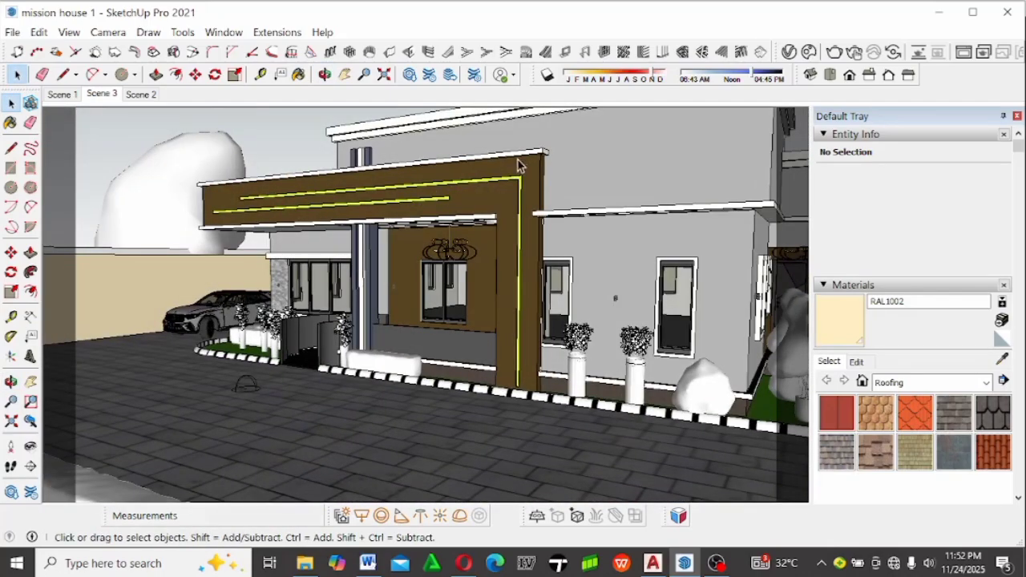
pyautogui.scroll(2, 519, 168)
pyautogui.scroll(2, 542, 192)
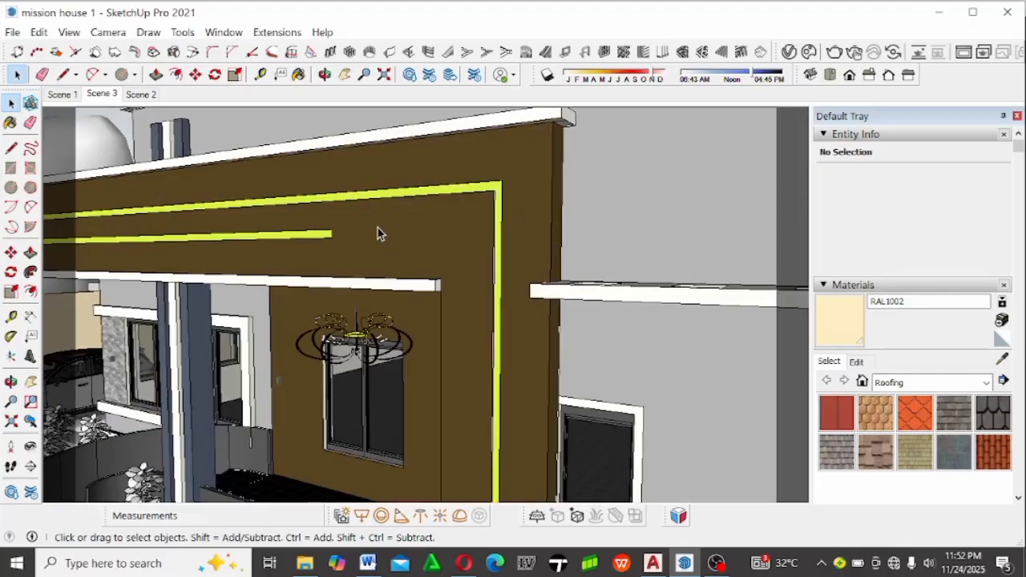
pyautogui.moveTo(406, 348)
pyautogui.mouseDown(button='middle')
pyautogui.moveTo(444, 239)
pyautogui.moveTo(481, 298)
pyautogui.moveTo(503, 310)
pyautogui.moveTo(394, 333)
pyautogui.mouseUp(button='middle')
pyautogui.scroll(-3, 420, 252)
pyautogui.scroll(-2, 425, 209)
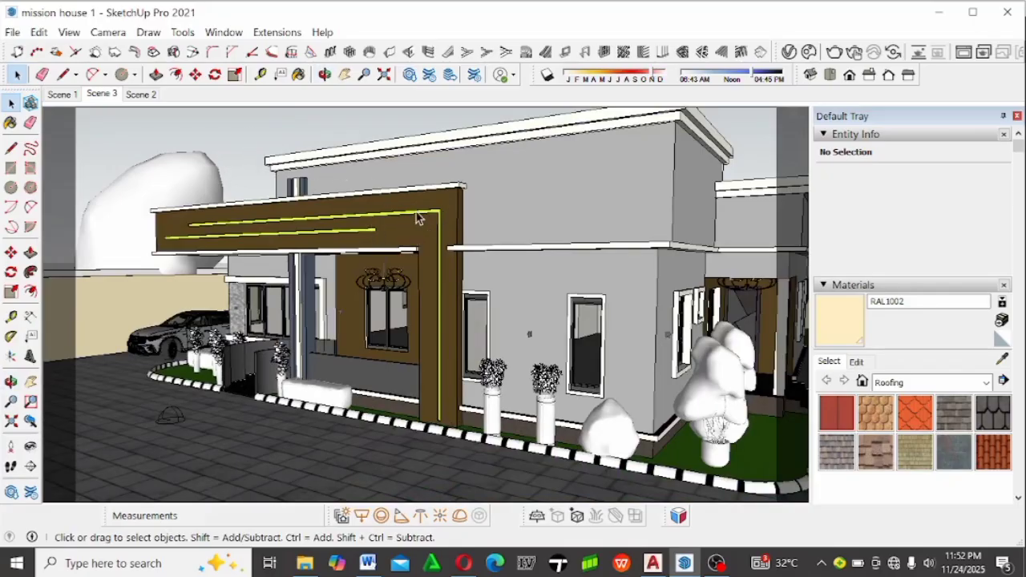
pyautogui.scroll(2, 417, 218)
pyautogui.scroll(5, 449, 225)
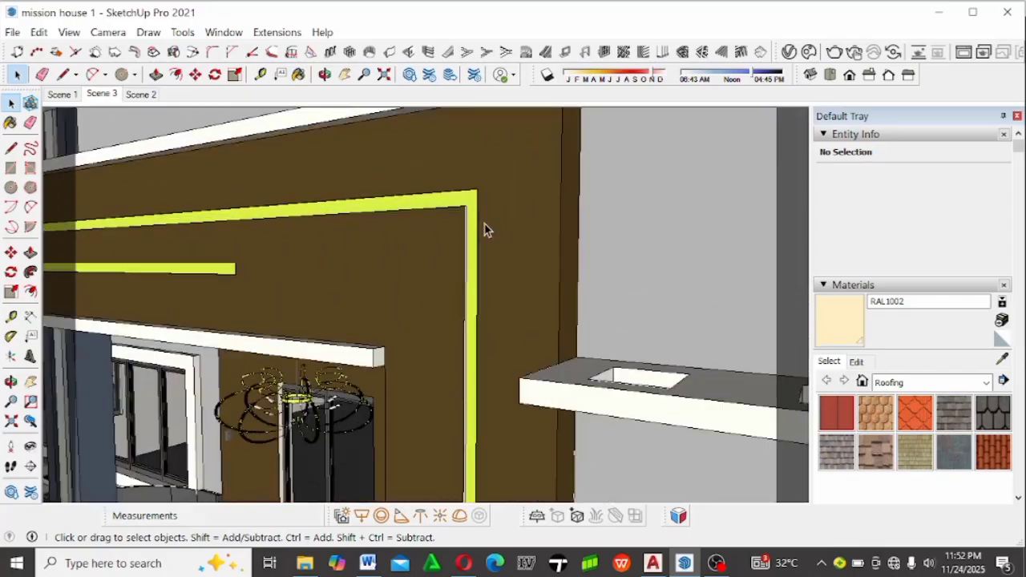
pyautogui.scroll(5, 480, 212)
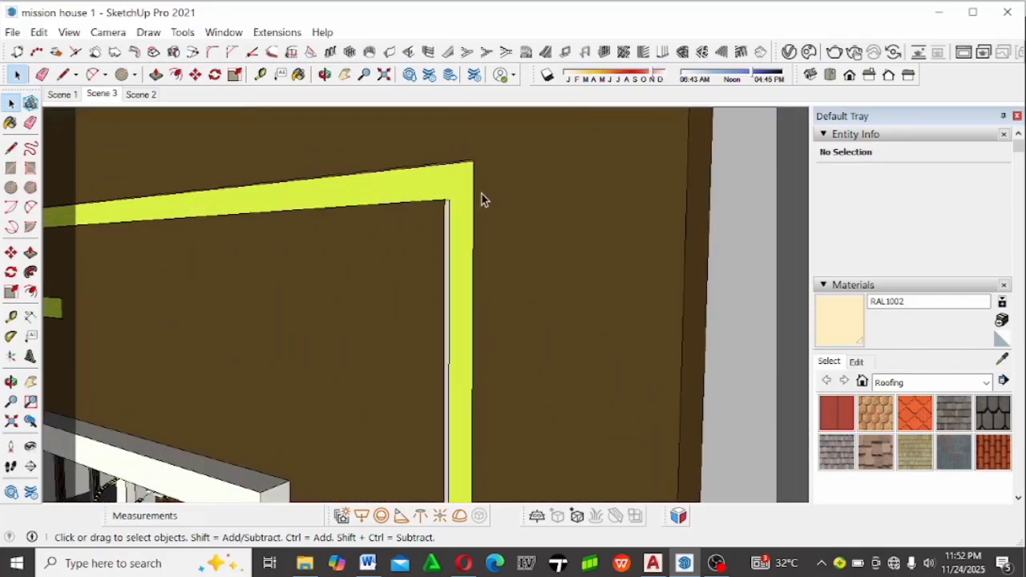
pyautogui.moveTo(375, 197); pyautogui.dragTo(781, 289, button='middle')
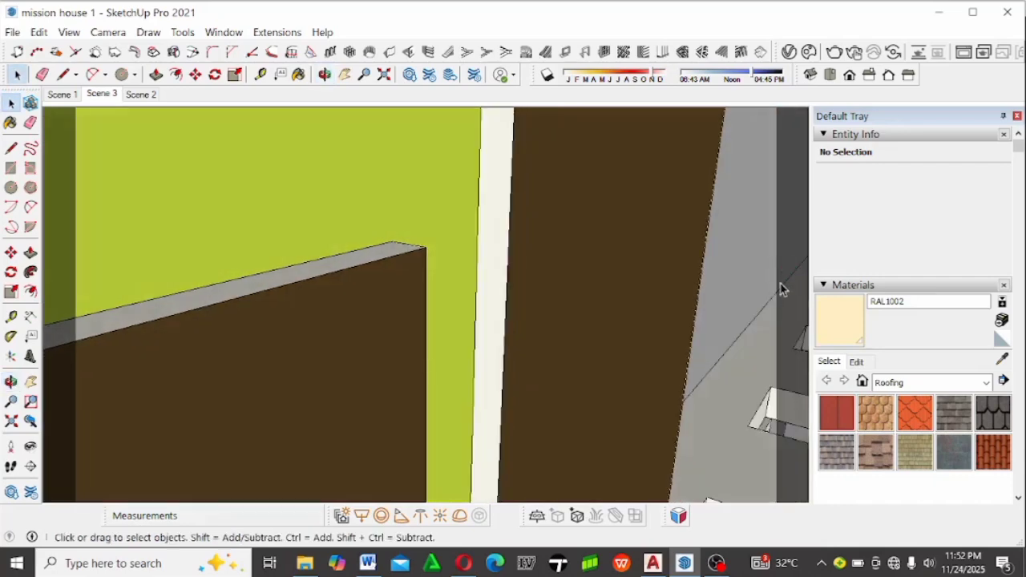
# Examine the front and side of the house together with the paved yard, planters and front lawn.
pyautogui.scroll(-3, 559, 282)
pyautogui.moveTo(552, 268); pyautogui.dragTo(380, 205, button='middle')
pyautogui.scroll(-2, 426, 193)
pyautogui.scroll(-4, 444, 188)
pyautogui.moveTo(444, 190); pyautogui.dragTo(415, 231, button='middle')
pyautogui.scroll(-8, 410, 237)
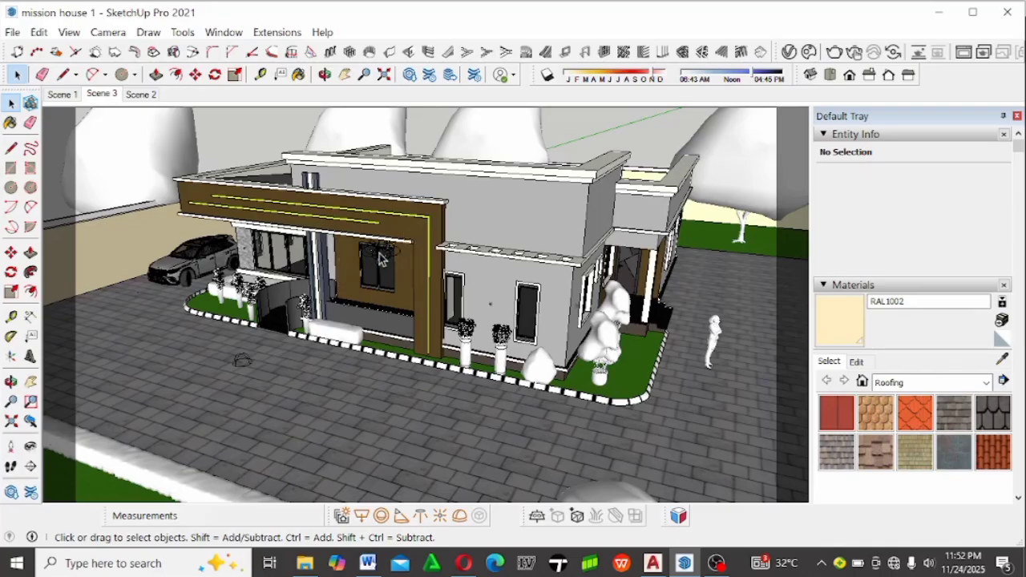
pyautogui.moveTo(467, 251); pyautogui.dragTo(385, 255, button='middle')
pyautogui.scroll(8, 393, 252)
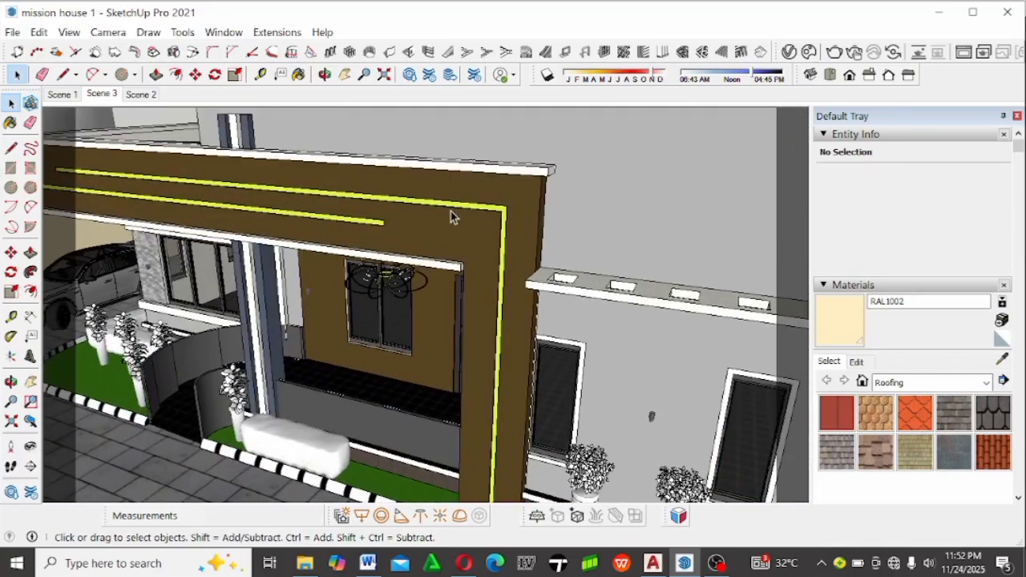
pyautogui.scroll(-10, 450, 215)
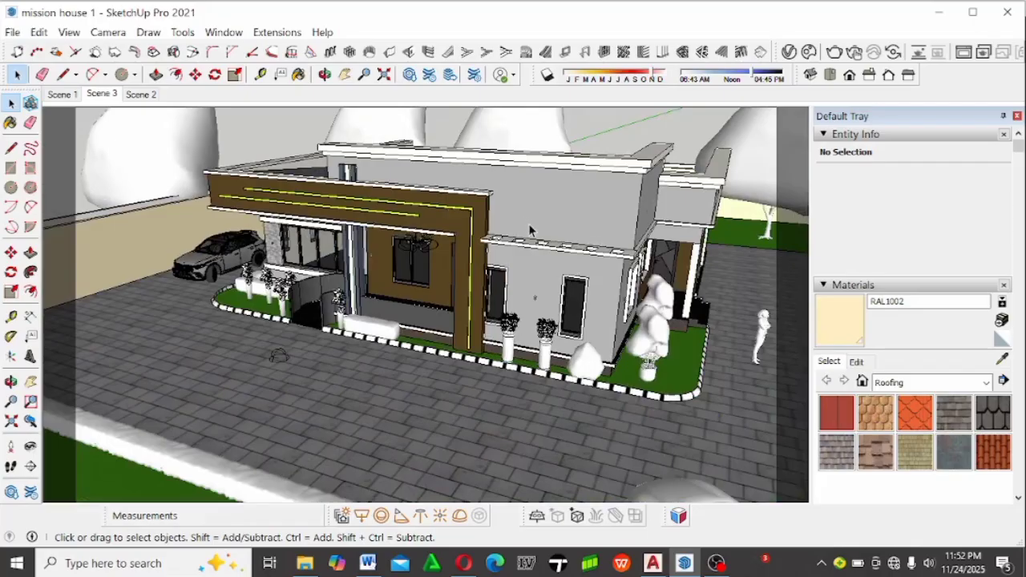
pyautogui.scroll(-4, 526, 235)
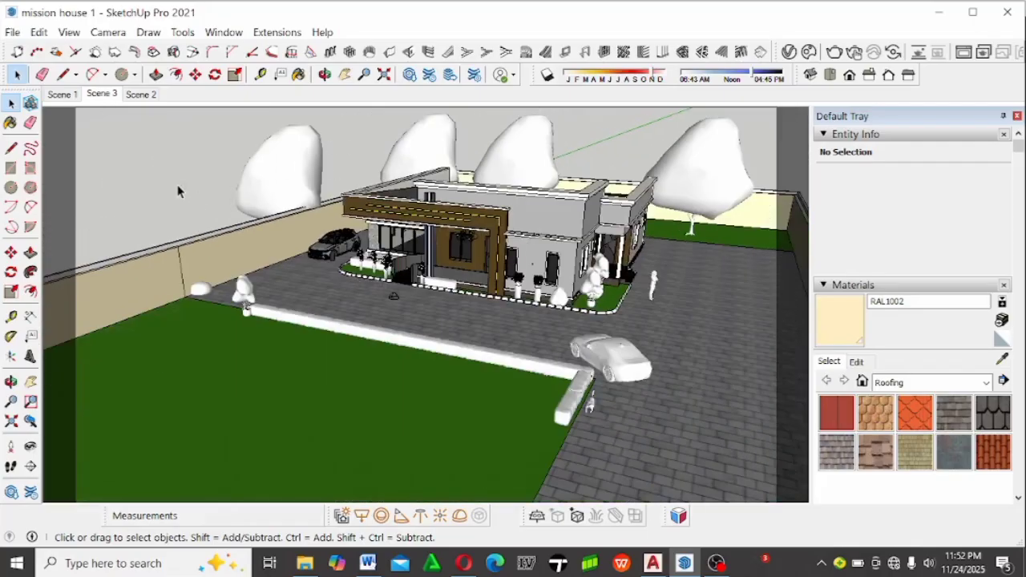
# Examine the whole walled plot from above, including the driveway, parked cars, lawns and surrounding trees.
pyautogui.moveTo(178, 191); pyautogui.dragTo(178, 300, button='middle')
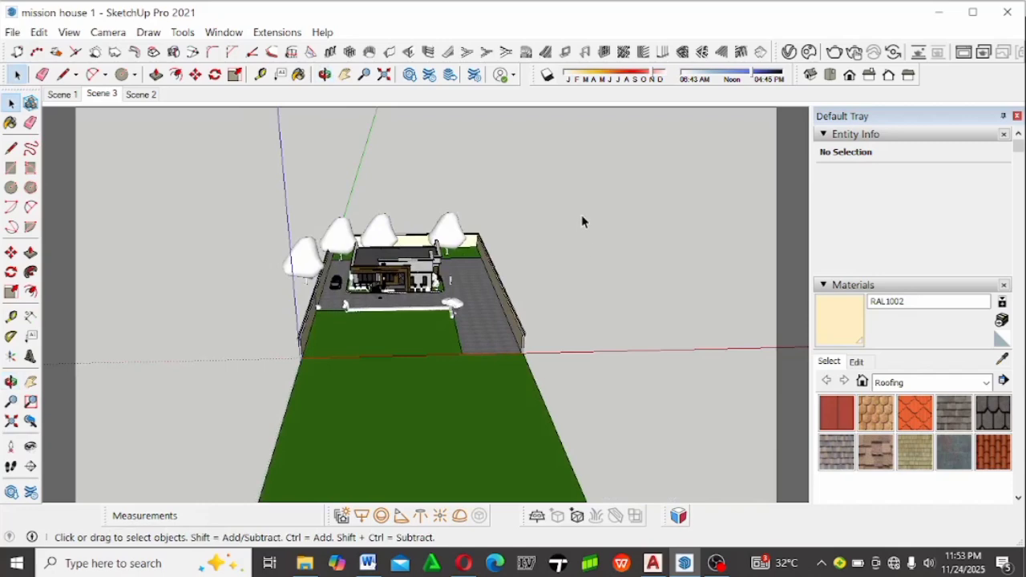
pyautogui.moveTo(582, 221); pyautogui.dragTo(508, 246, button='middle')
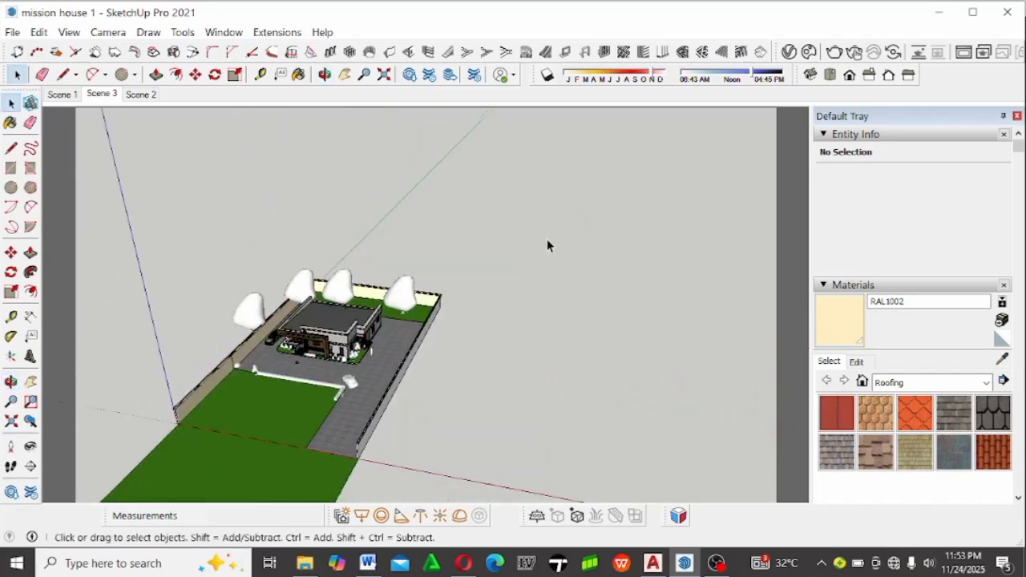
pyautogui.scroll(-3, 548, 246)
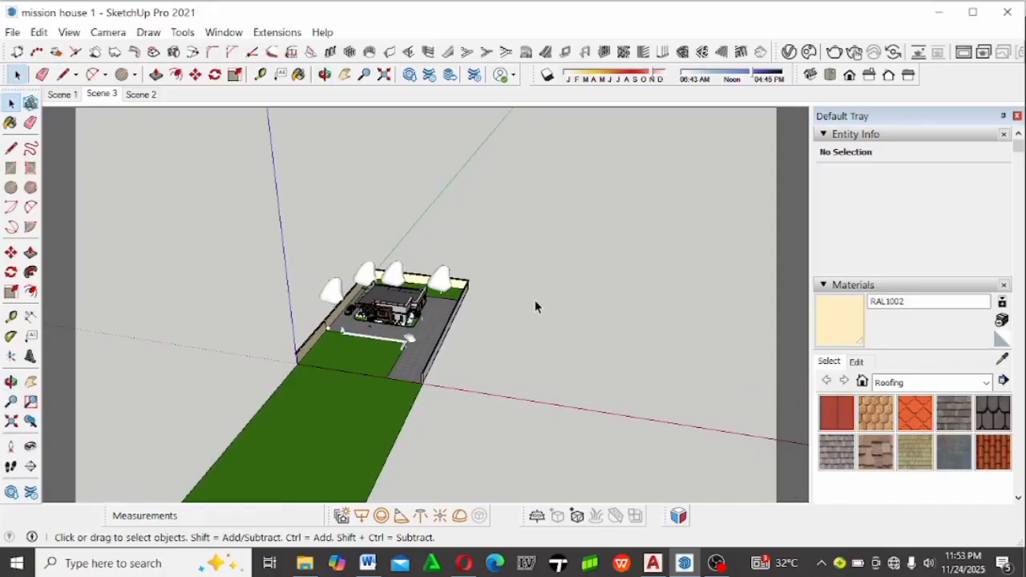
pyautogui.scroll(2, 561, 332)
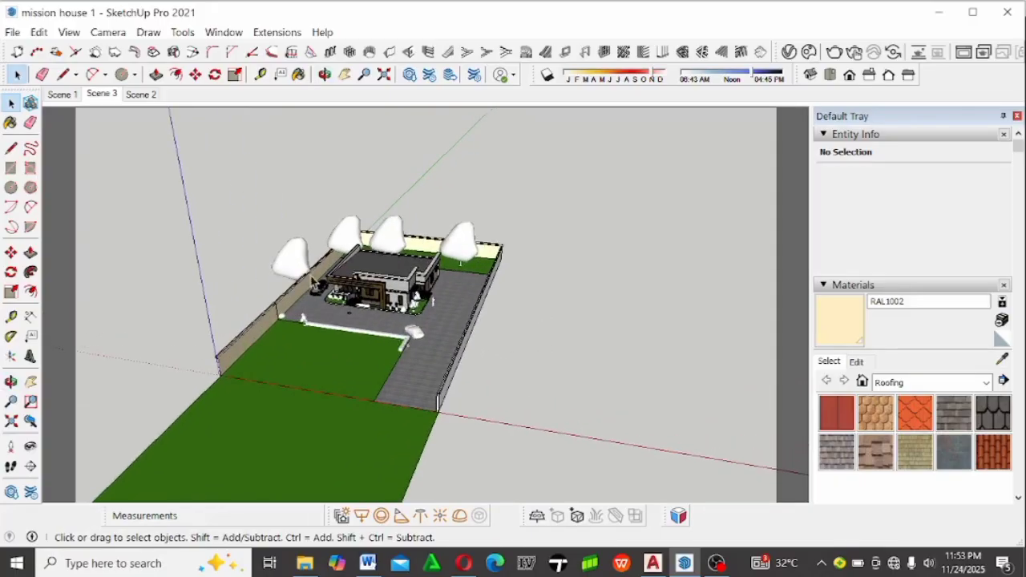
pyautogui.scroll(5, 222, 249)
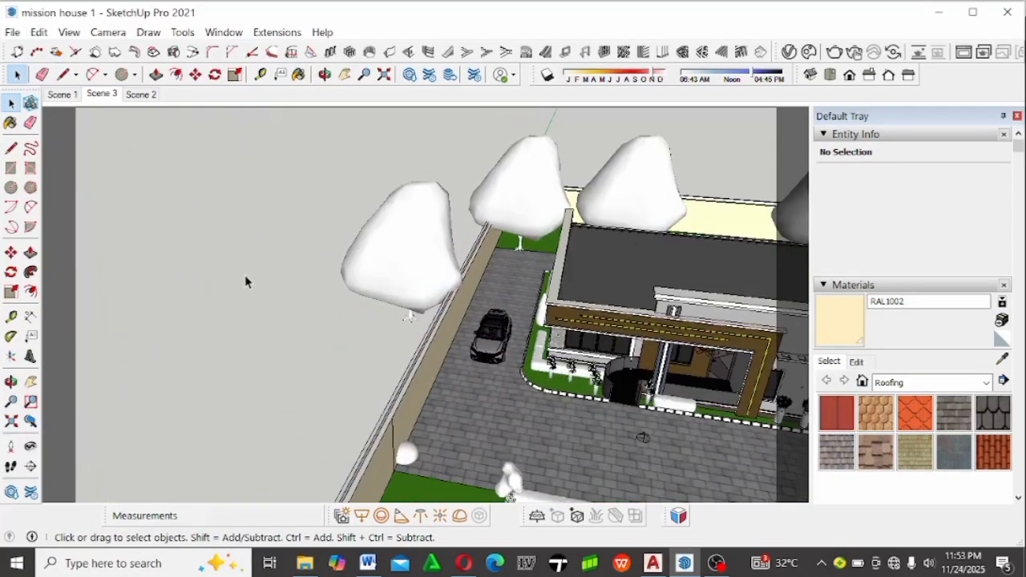
pyautogui.scroll(-3, 214, 251)
pyautogui.scroll(5, 259, 280)
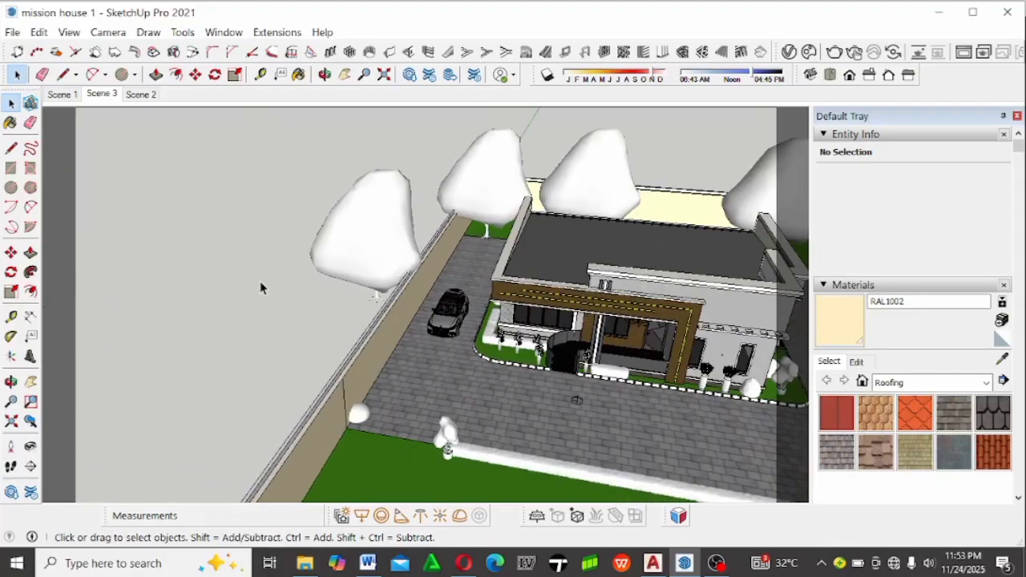
pyautogui.moveTo(262, 286); pyautogui.dragTo(398, 277, button='middle')
pyautogui.scroll(-3, 206, 252)
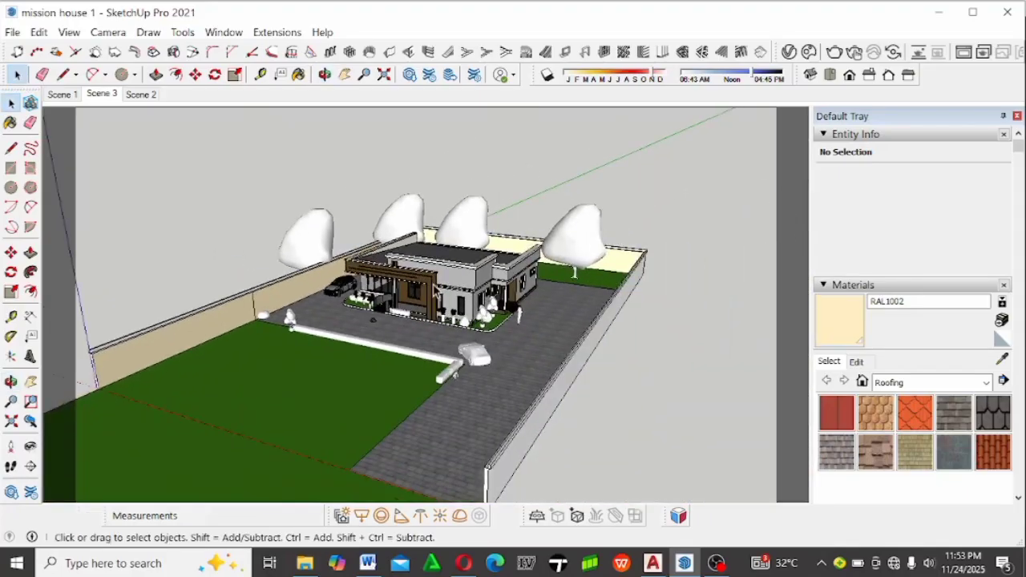
# Recall Scene 1 and reframe the house front from the lawn, with the potted tree and low hedge in the foreground.
pyautogui.click(67, 98)
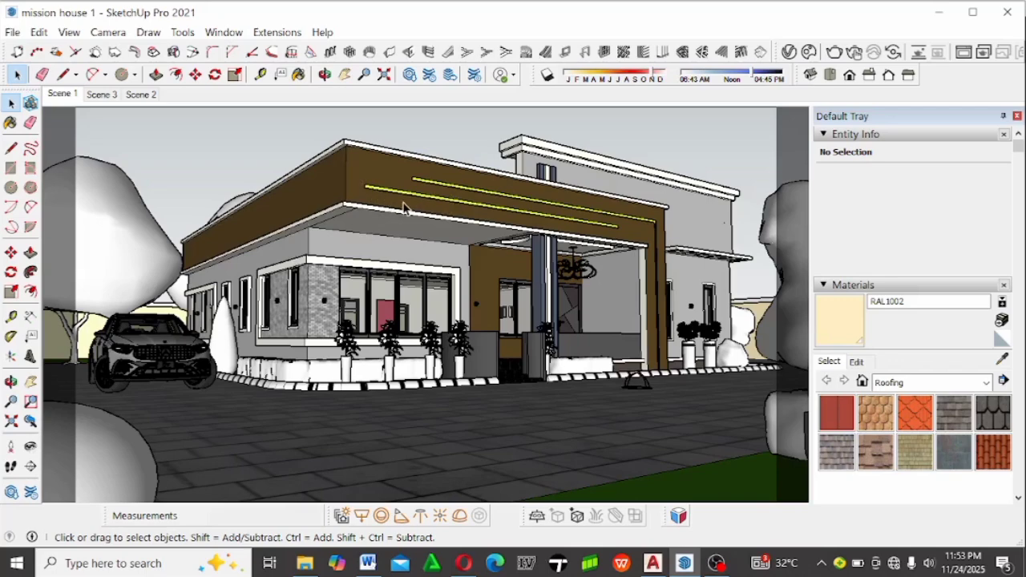
pyautogui.moveTo(405, 209); pyautogui.dragTo(613, 249, button='middle')
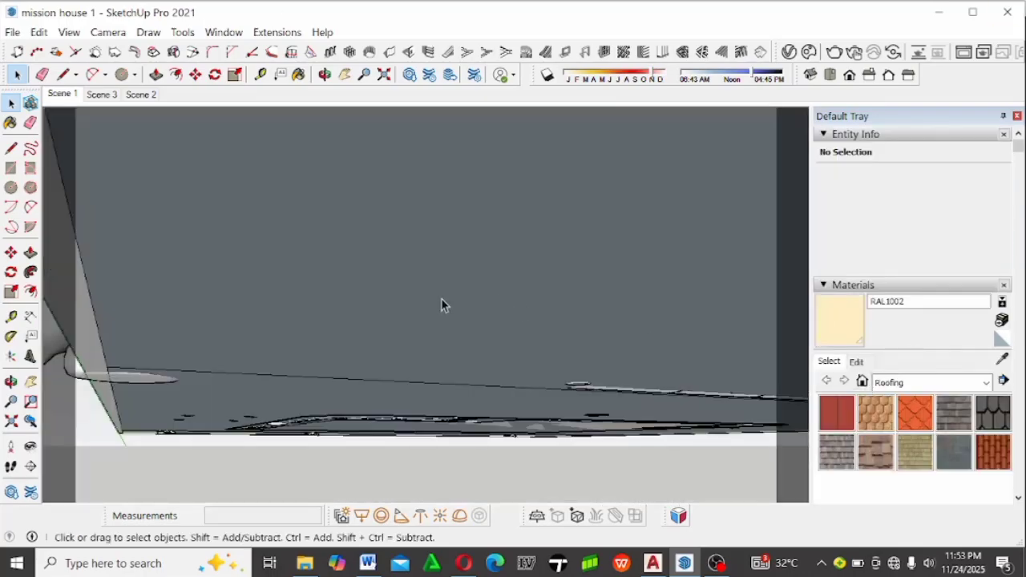
pyautogui.moveTo(441, 300); pyautogui.dragTo(449, 395, button='middle')
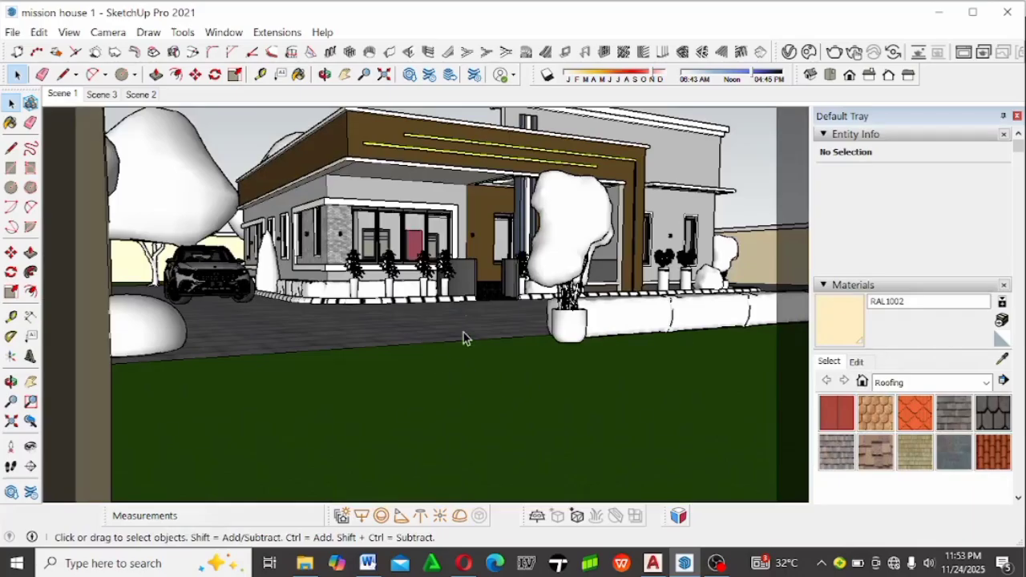
pyautogui.scroll(-6, 522, 218)
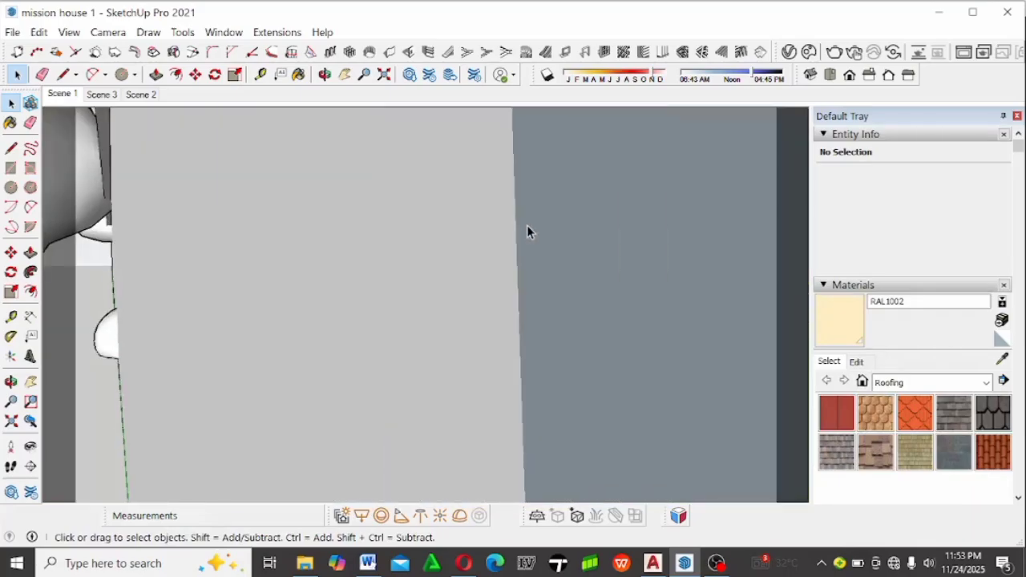
pyautogui.scroll(6, 527, 228)
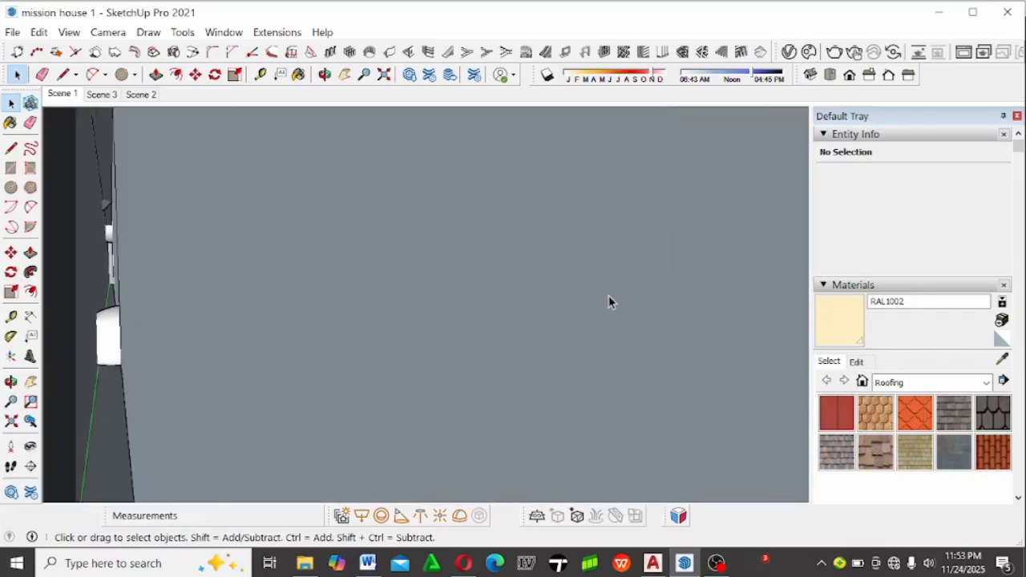
pyautogui.scroll(2, 609, 296)
pyautogui.scroll(3, 608, 298)
pyautogui.scroll(-2, 607, 297)
pyautogui.moveTo(602, 295); pyautogui.dragTo(563, 273, button='middle')
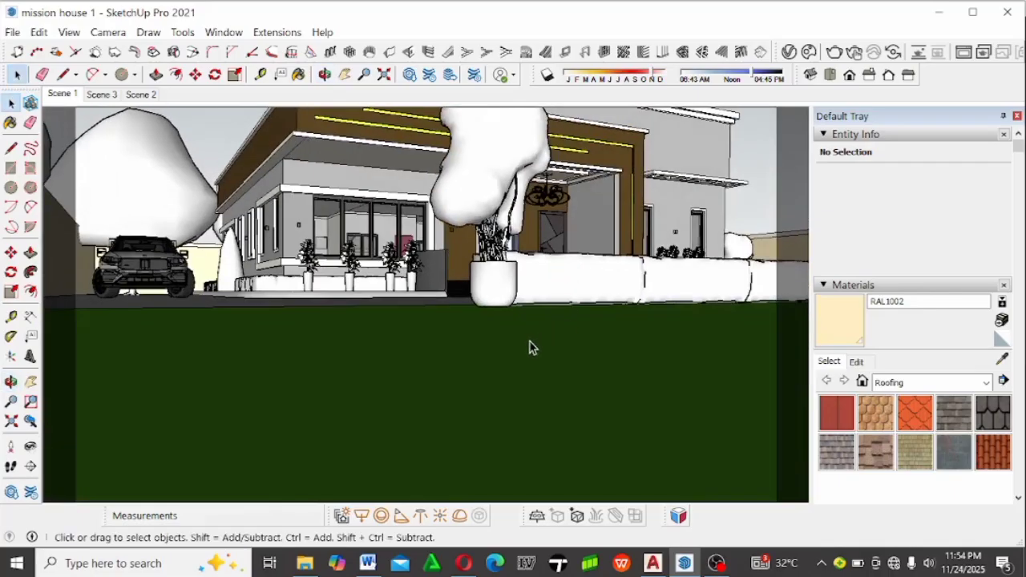
pyautogui.scroll(-3, 427, 440)
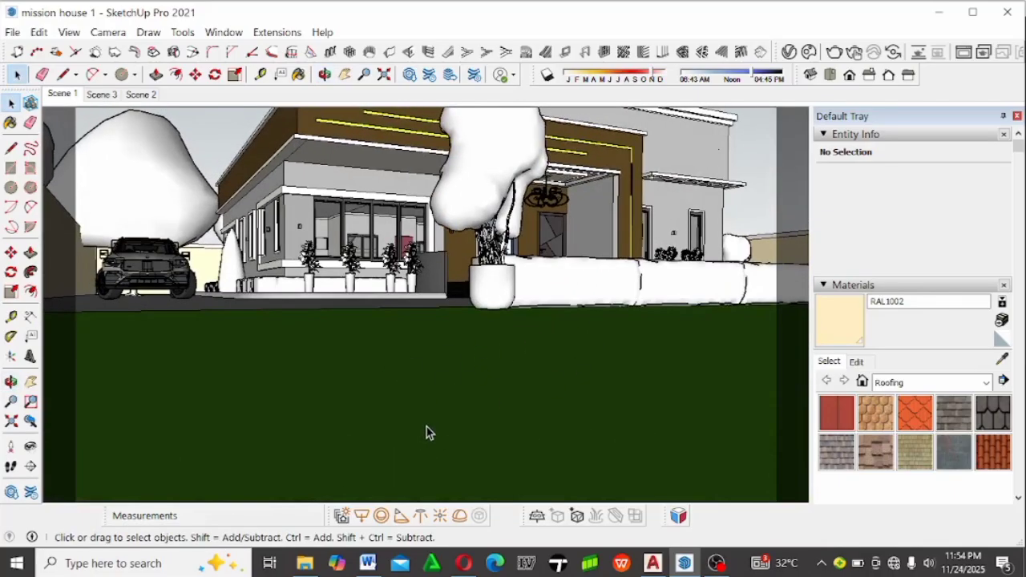
pyautogui.moveTo(403, 364); pyautogui.dragTo(551, 454, button='middle')
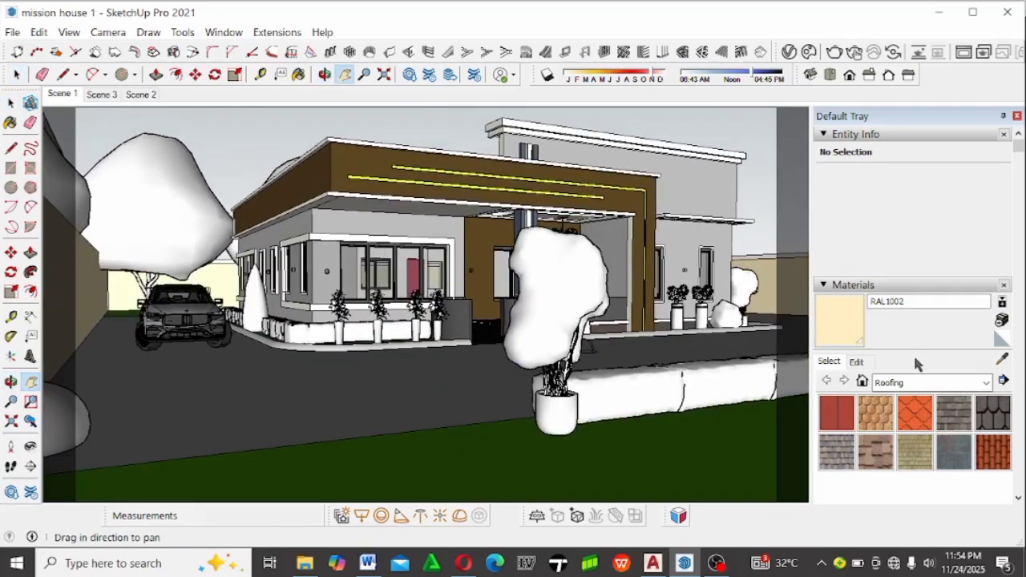
# Open the scene list and review the commands available for adding and updating Scene 1.
pyautogui.scroll(-4, 916, 364)
pyautogui.scroll(-3, 897, 385)
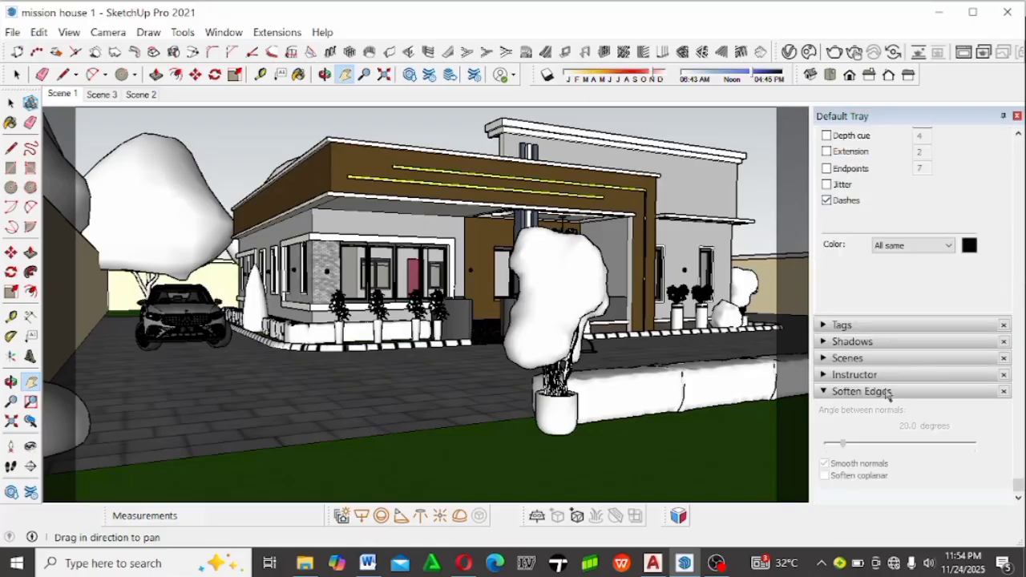
pyautogui.click(834, 359)
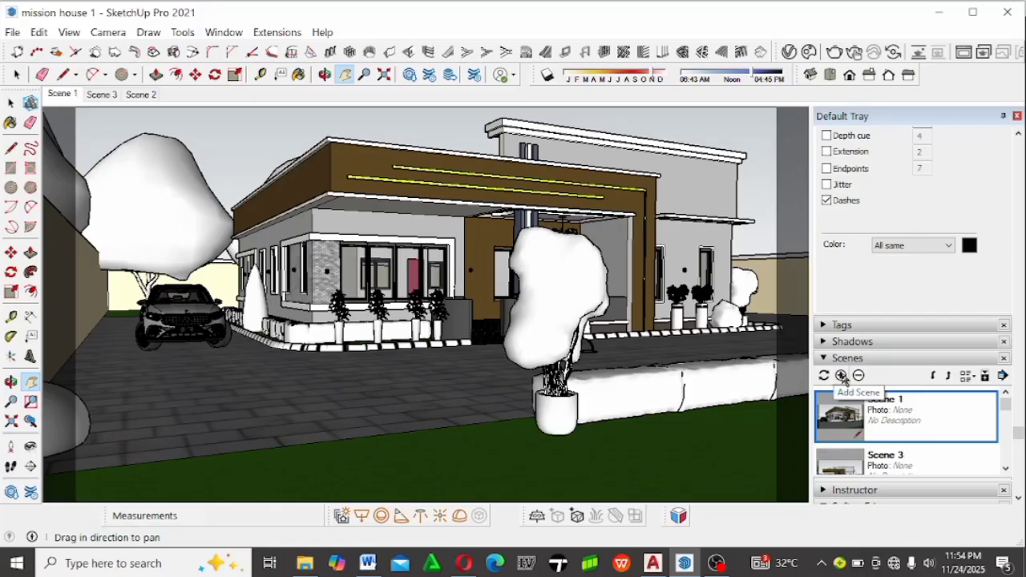
pyautogui.rightClick(63, 94)
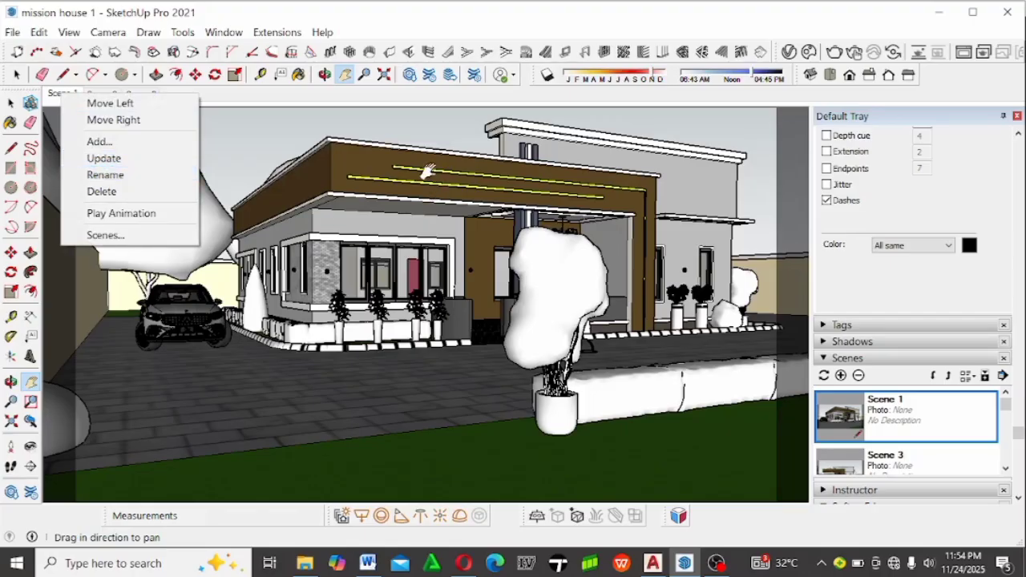
pyautogui.click(616, 286)
pyautogui.press('space')
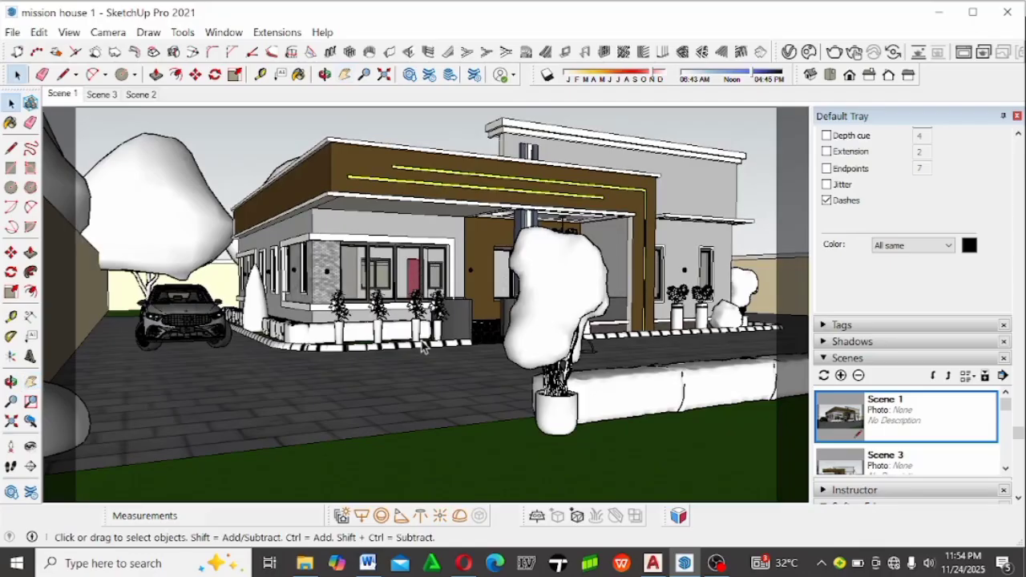
# Examine the plot from above again, from the front boundary wall to the roof and the trees behind the house.
pyautogui.scroll(10, 366, 254)
pyautogui.moveTo(367, 254); pyautogui.dragTo(357, 407, button='middle')
pyautogui.scroll(-6, 390, 252)
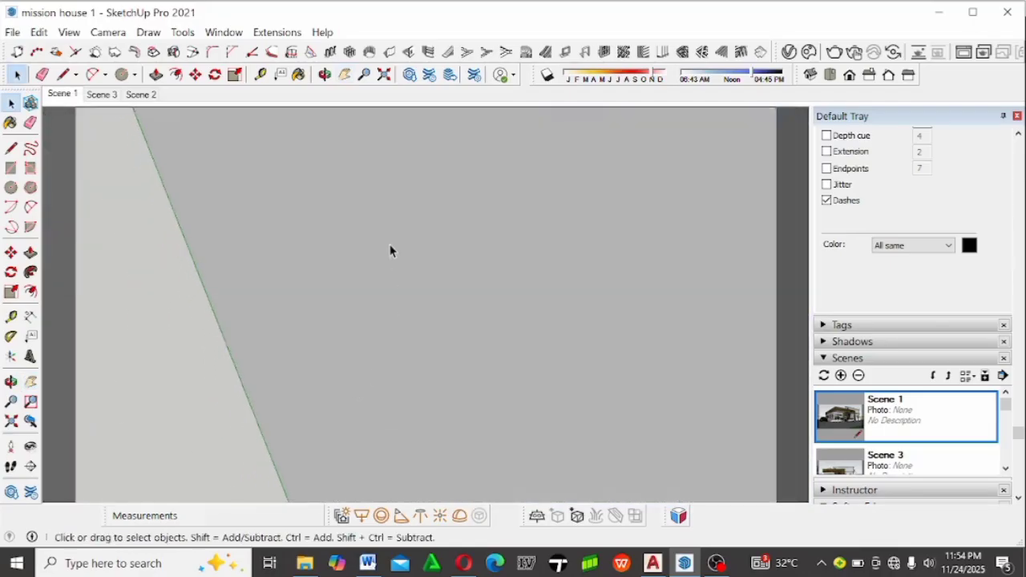
pyautogui.scroll(-10, 388, 255)
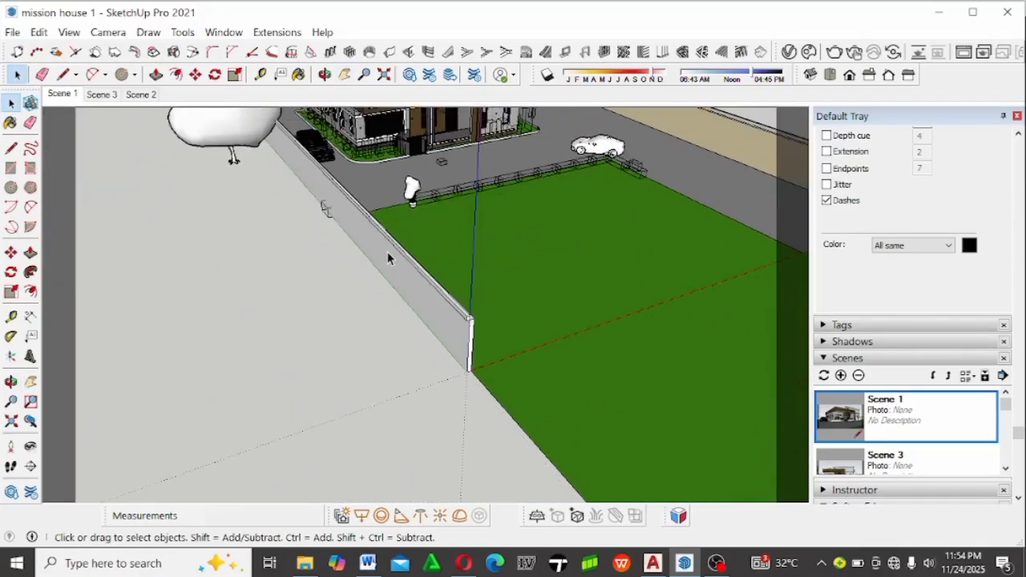
pyautogui.moveTo(518, 266); pyautogui.dragTo(560, 197, button='middle')
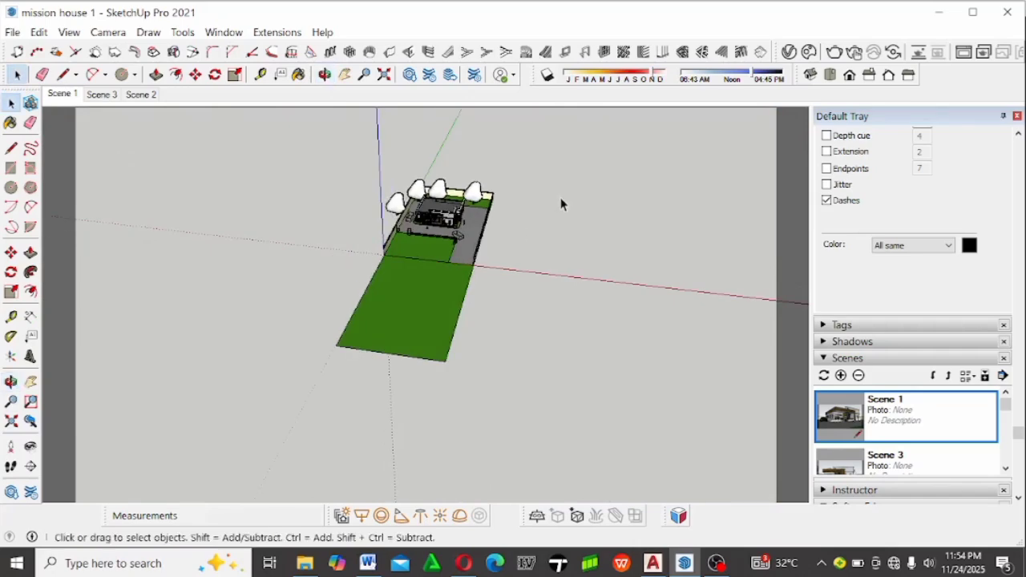
pyautogui.scroll(5, 465, 162)
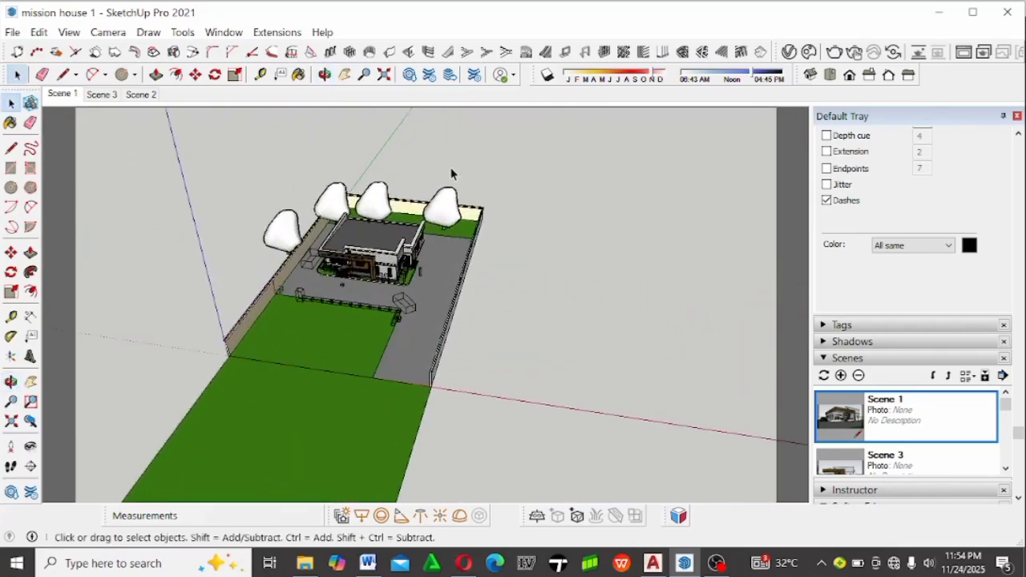
pyautogui.scroll(5, 405, 185)
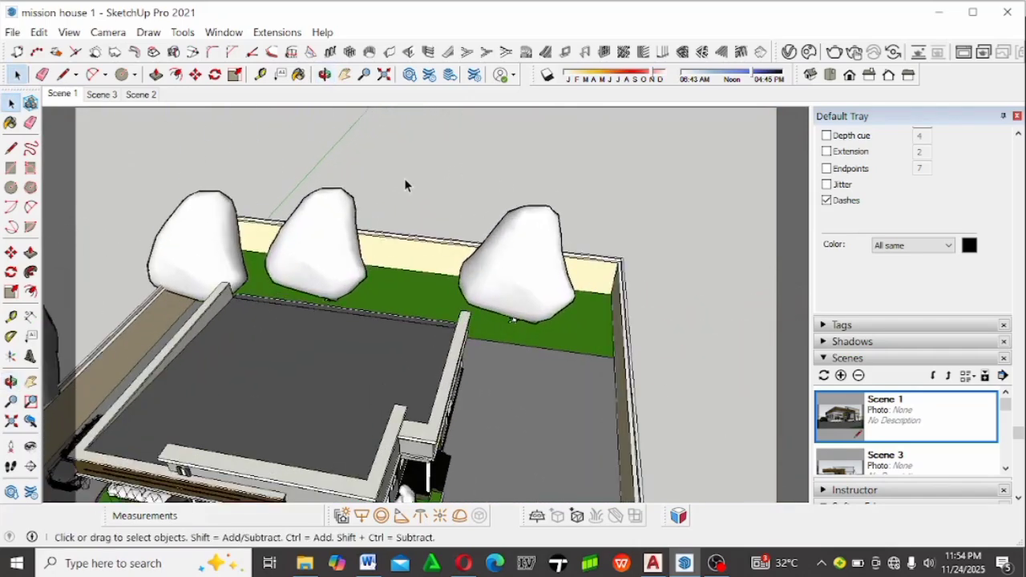
# Examine the house from the roof and rear trees round to the front facade and the side corner.
pyautogui.scroll(-5, 488, 169)
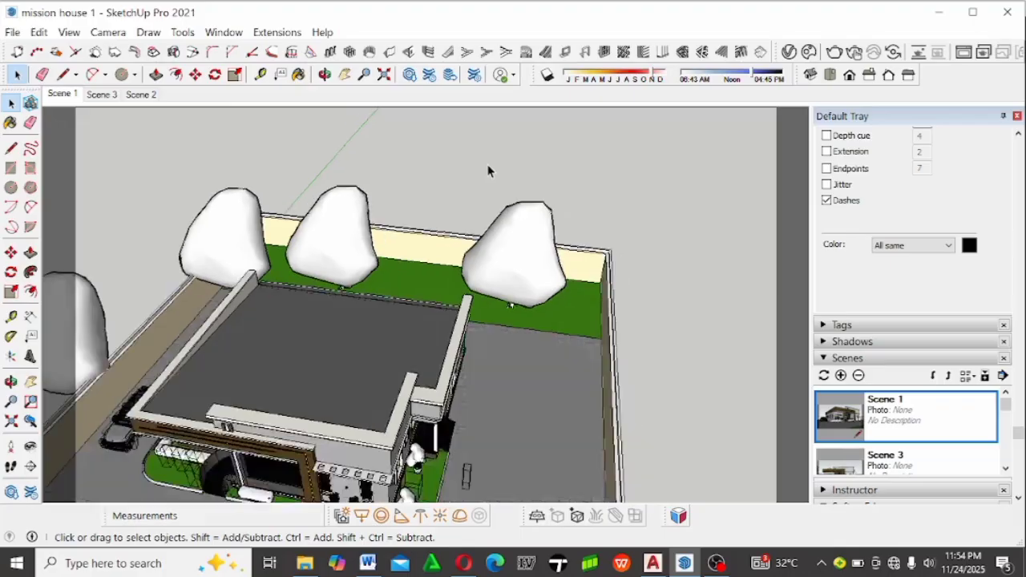
pyautogui.moveTo(417, 272); pyautogui.dragTo(552, 168, button='middle')
pyautogui.scroll(6, 303, 315)
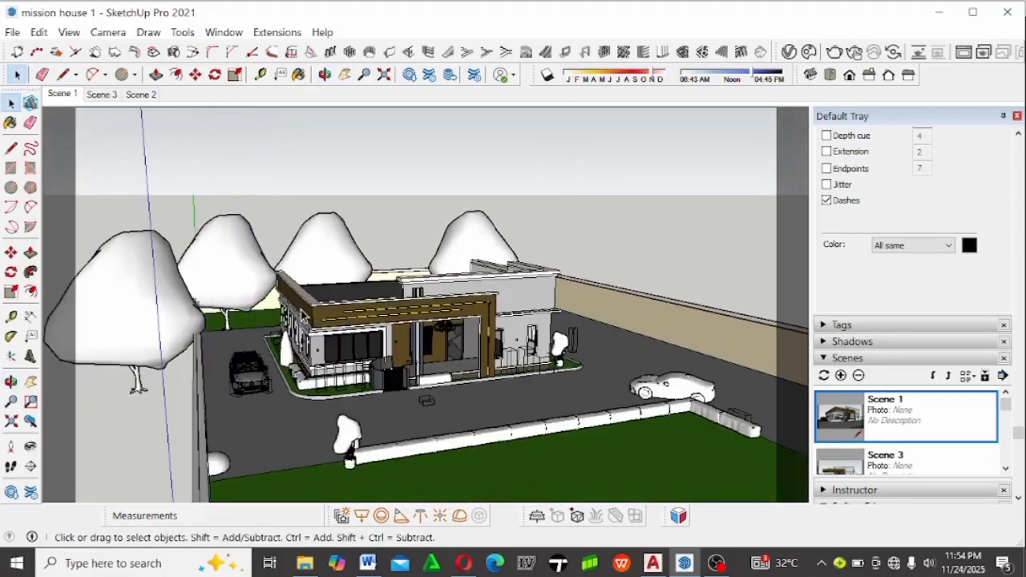
pyautogui.moveTo(303, 315); pyautogui.dragTo(150, 280, button='middle')
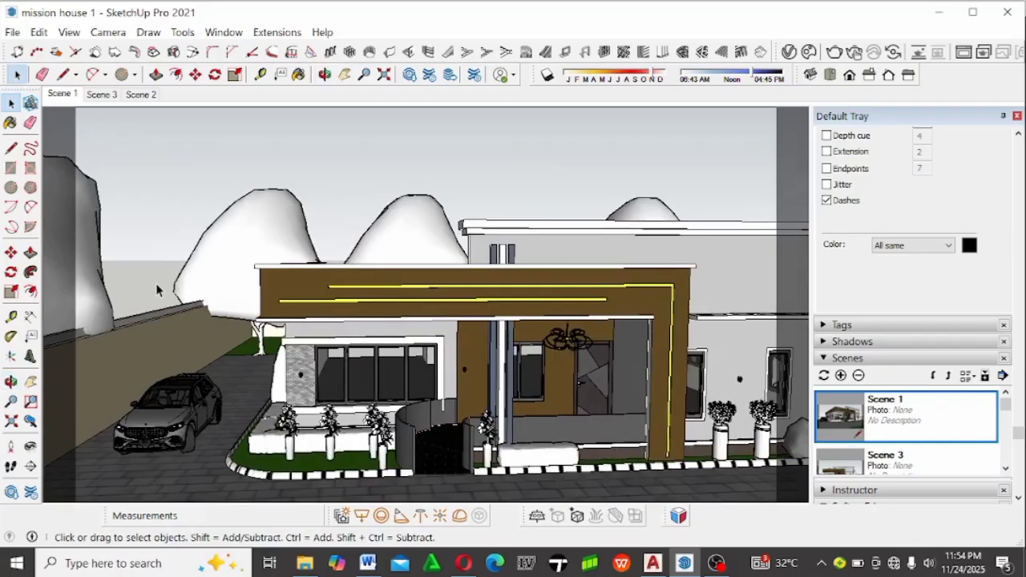
pyautogui.scroll(-3, 156, 283)
pyautogui.scroll(5, 311, 213)
pyautogui.moveTo(321, 264); pyautogui.dragTo(377, 297, button='middle')
pyautogui.moveTo(561, 213); pyautogui.dragTo(377, 286, button='middle')
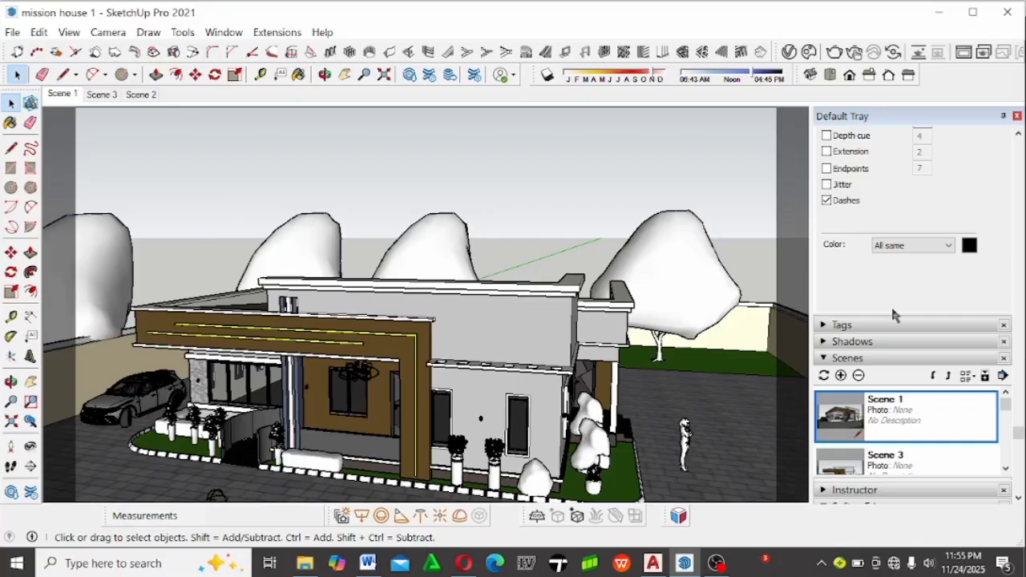
# Turn off Profiles in the edge settings of the Architectural Design Style and update the style with the change.
pyautogui.scroll(-2, 891, 301)
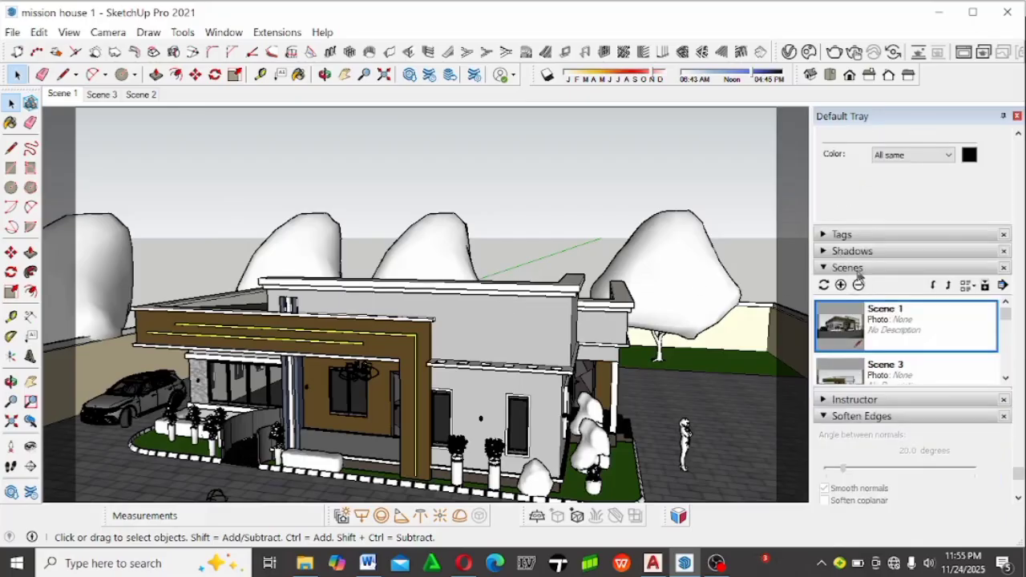
pyautogui.scroll(6, 862, 227)
pyautogui.scroll(2, 843, 240)
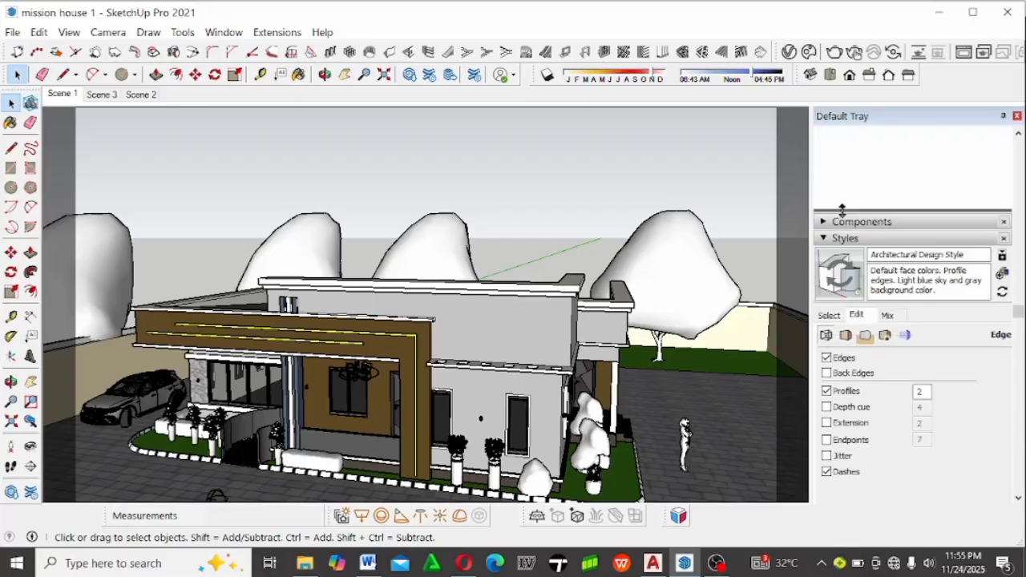
pyautogui.scroll(-2, 851, 256)
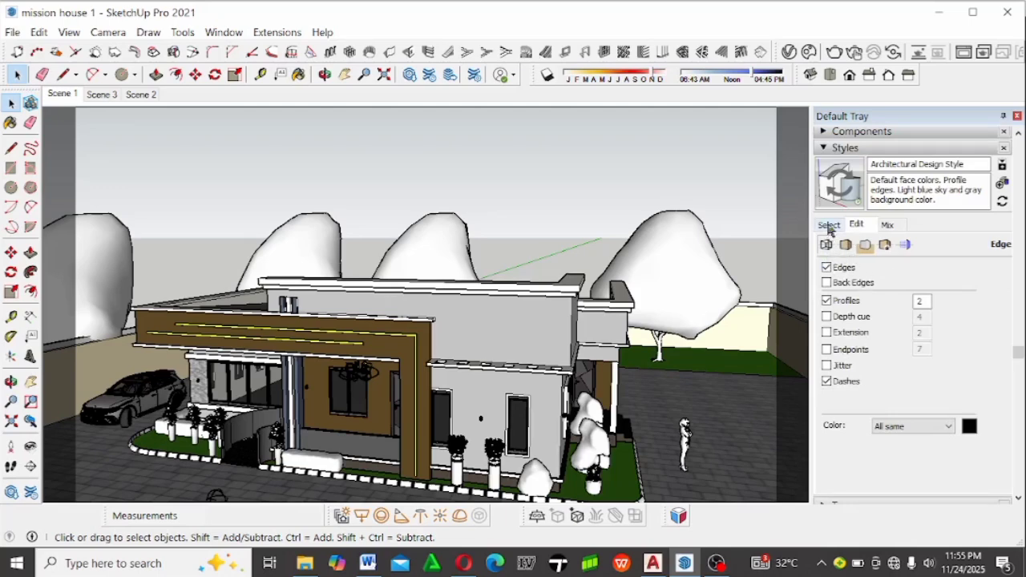
pyautogui.click(829, 226)
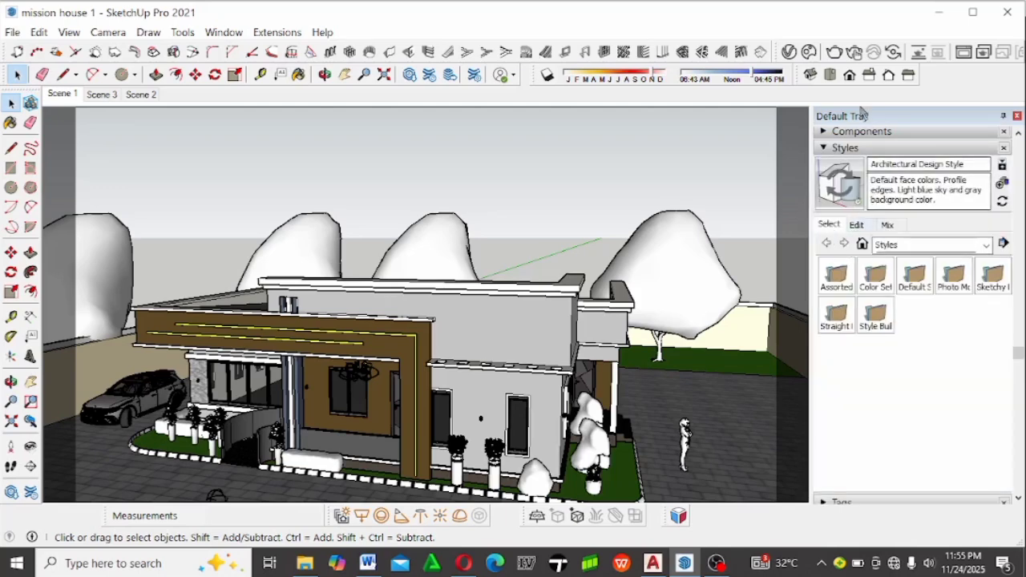
pyautogui.click(855, 225)
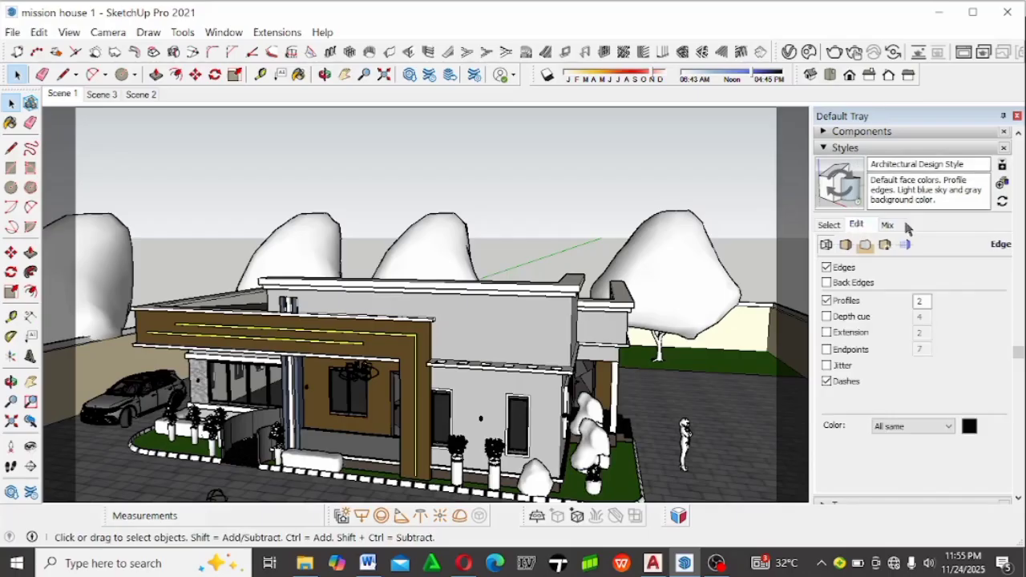
pyautogui.click(828, 302)
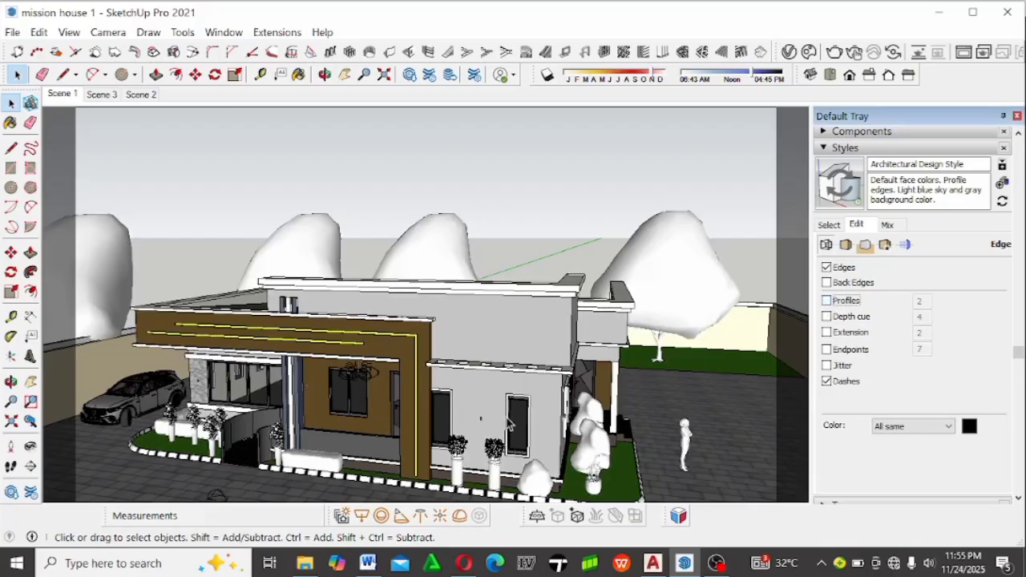
pyautogui.moveTo(332, 322); pyautogui.dragTo(460, 367, button='middle')
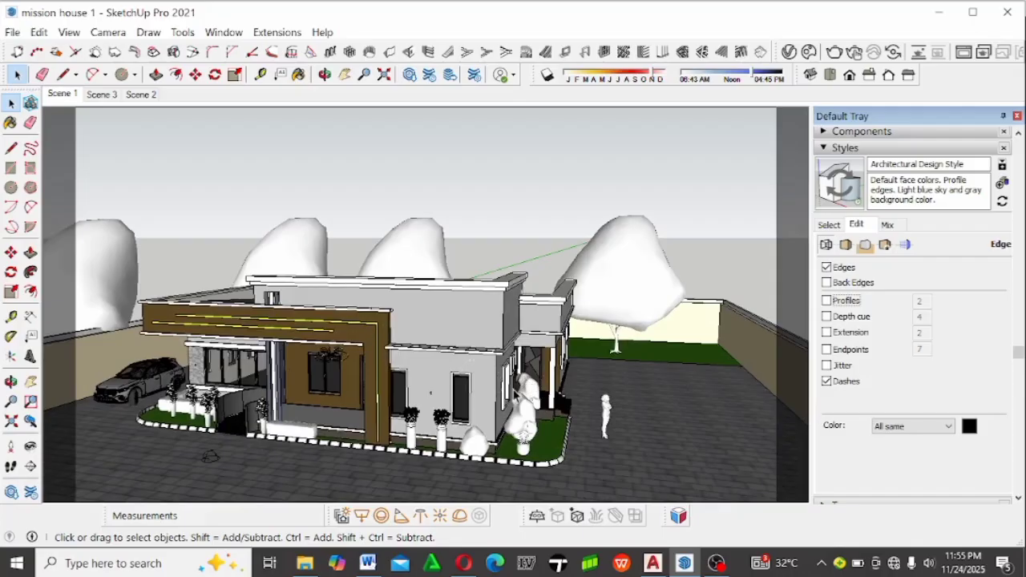
pyautogui.click(1003, 207)
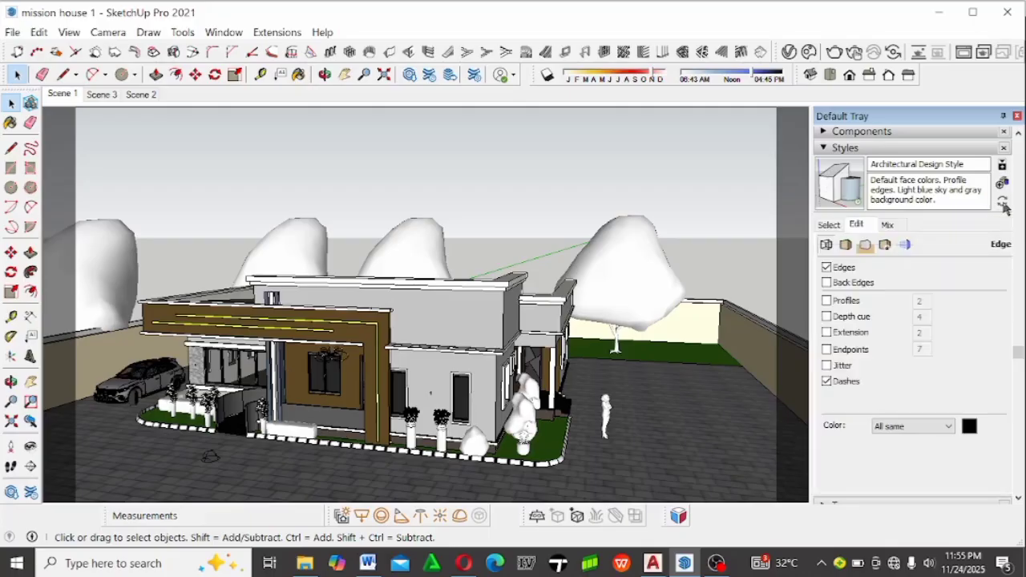
# Examine the thinner edge display on the front facade, the plot seen from above and the side wall's windows and planters.
pyautogui.moveTo(430, 295); pyautogui.dragTo(564, 361, button='middle')
pyautogui.moveTo(444, 324); pyautogui.dragTo(576, 331, button='middle')
pyautogui.scroll(5, 310, 374)
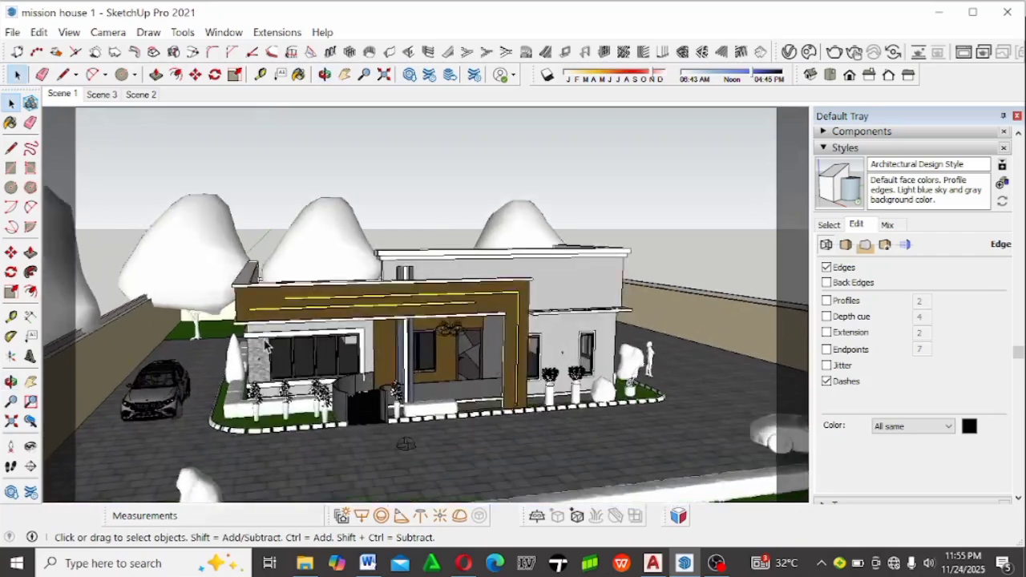
pyautogui.moveTo(310, 375); pyautogui.dragTo(173, 386, button='middle')
pyautogui.scroll(-3, 419, 345)
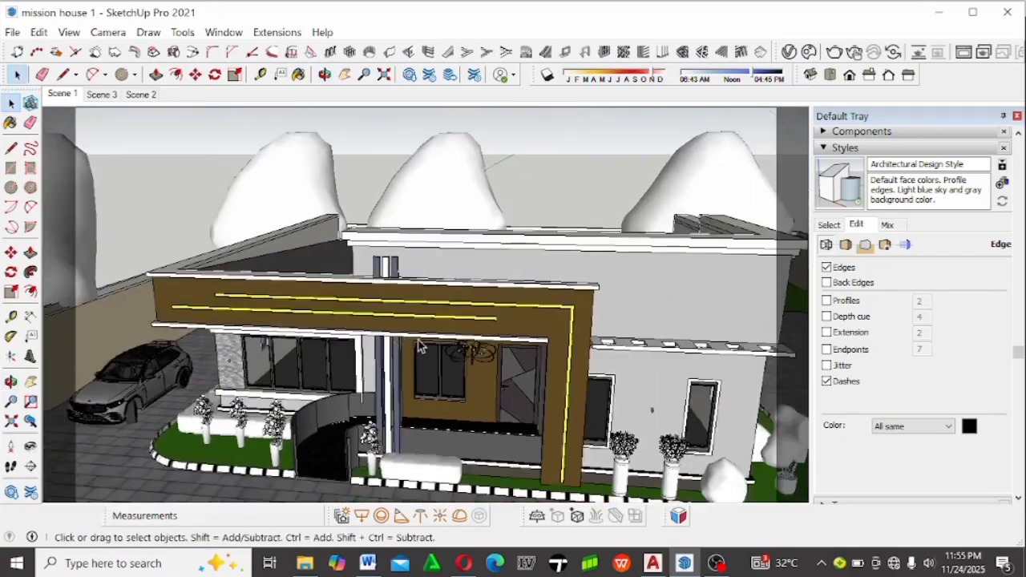
pyautogui.moveTo(420, 345); pyautogui.dragTo(233, 358, button='middle')
pyautogui.scroll(-2, 302, 324)
pyautogui.scroll(-4, 305, 325)
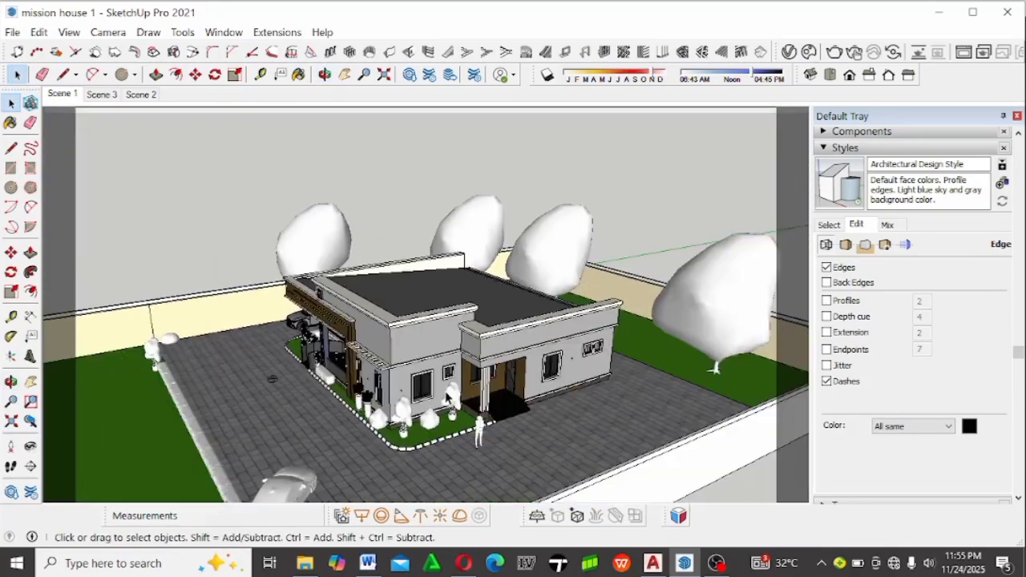
pyautogui.moveTo(401, 385); pyautogui.dragTo(689, 341, button='middle')
pyautogui.scroll(4, 556, 353)
pyautogui.scroll(5, 554, 348)
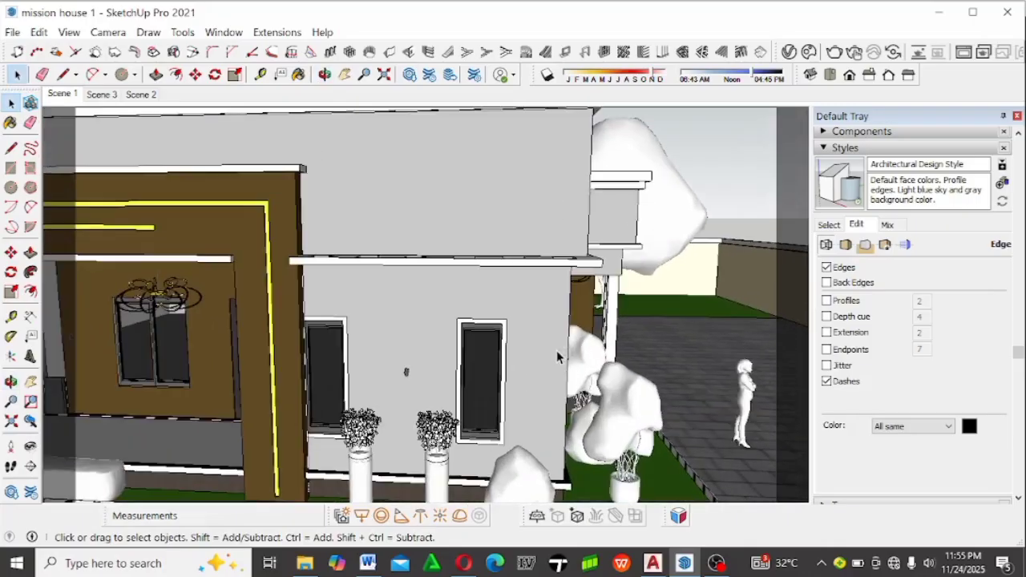
# Examine the boundary wall and front lawn, and bring the whole house front back into view.
pyautogui.moveTo(554, 349); pyautogui.dragTo(546, 288, button='middle')
pyautogui.scroll(-4, 599, 280)
pyautogui.moveTo(364, 345); pyautogui.dragTo(568, 351, button='middle')
pyautogui.scroll(-4, 569, 351)
pyautogui.scroll(5, 296, 365)
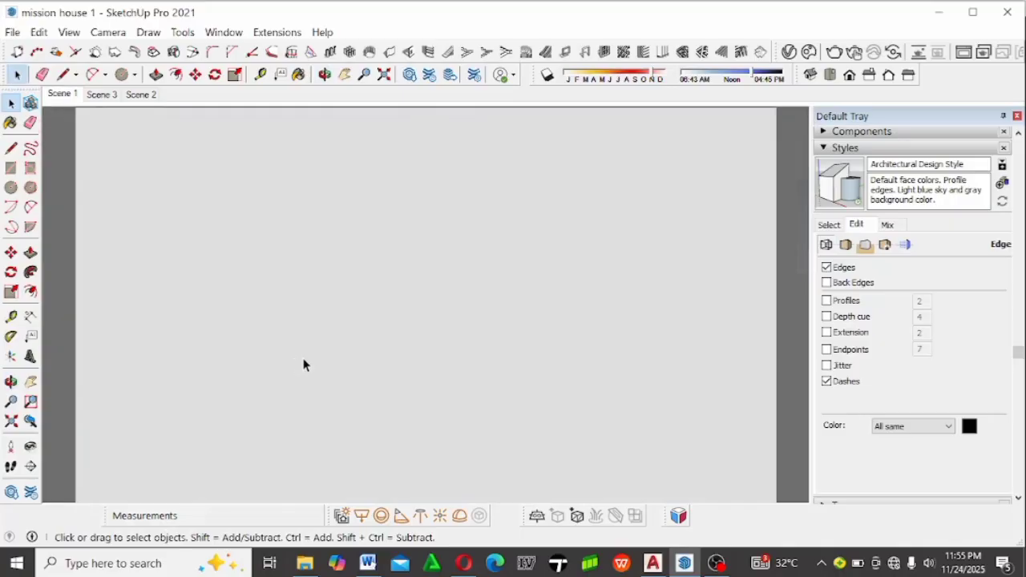
pyautogui.moveTo(312, 361); pyautogui.dragTo(382, 357, button='middle')
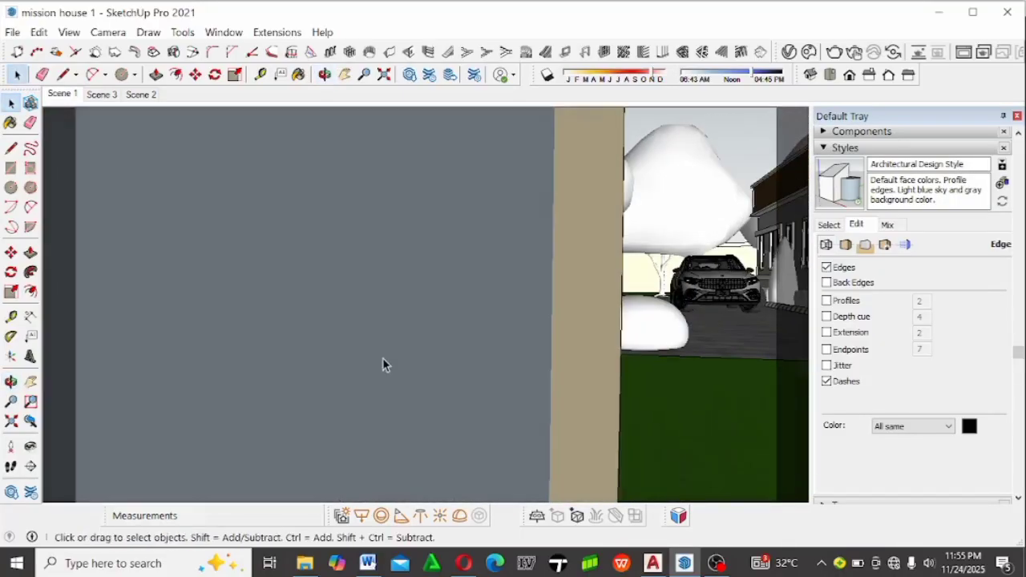
pyautogui.scroll(-5, 257, 367)
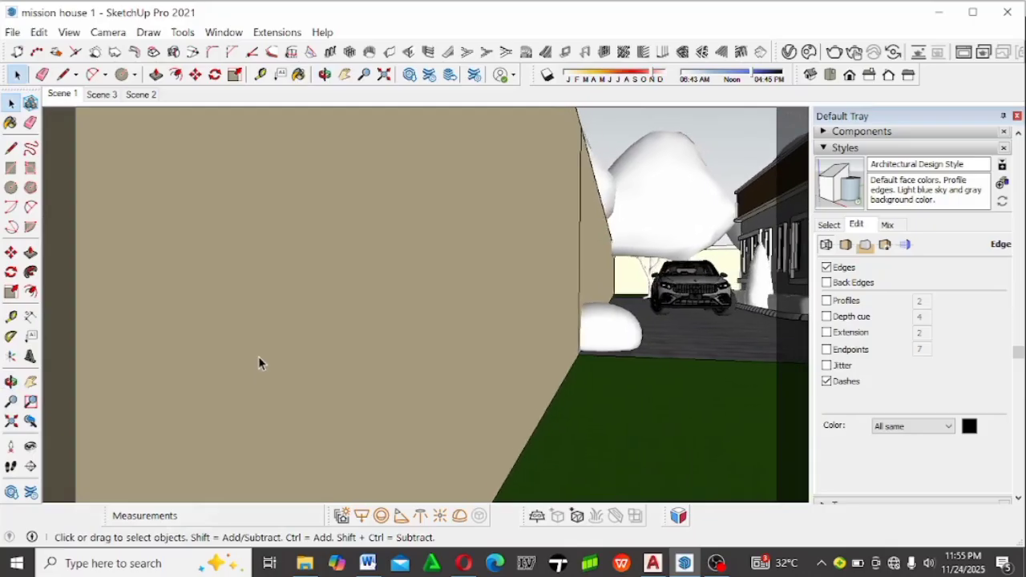
pyautogui.scroll(-7, 268, 382)
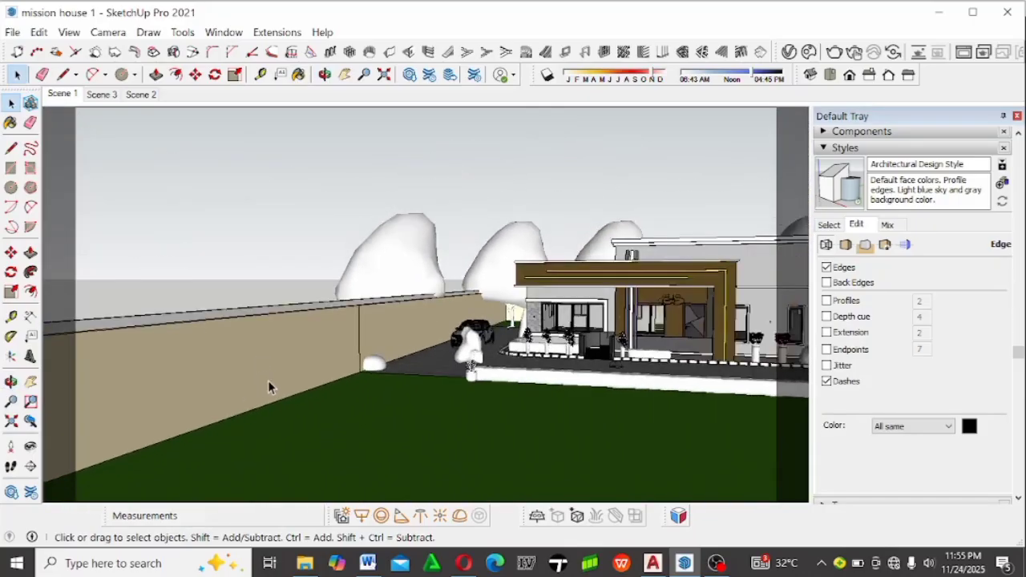
pyautogui.scroll(5, 579, 333)
pyautogui.scroll(2, 579, 333)
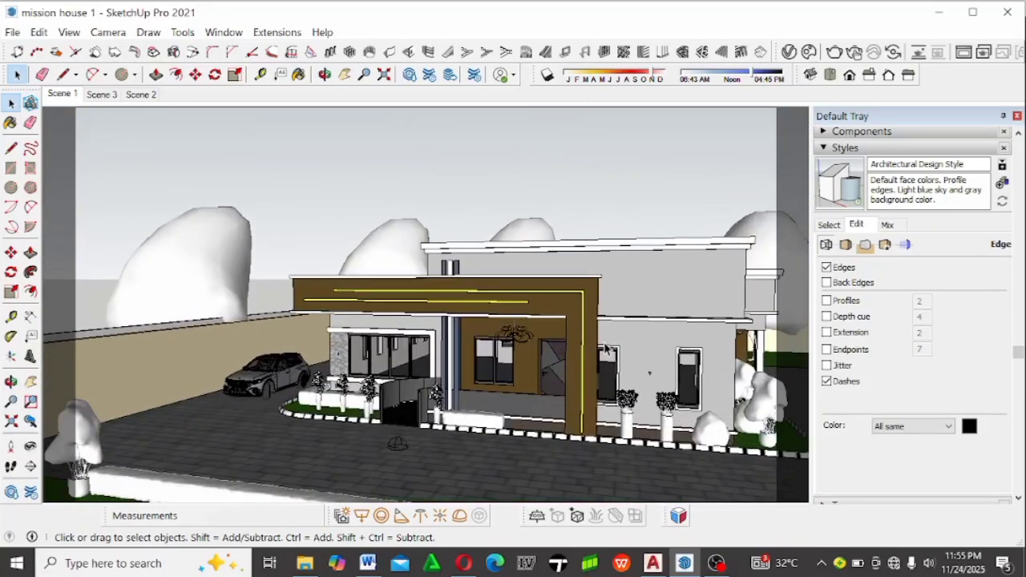
# Examine the side corner, the view across the front lawn, and the entrance porch with its curved walls and potted plants.
pyautogui.moveTo(323, 372); pyautogui.dragTo(161, 348, button='middle')
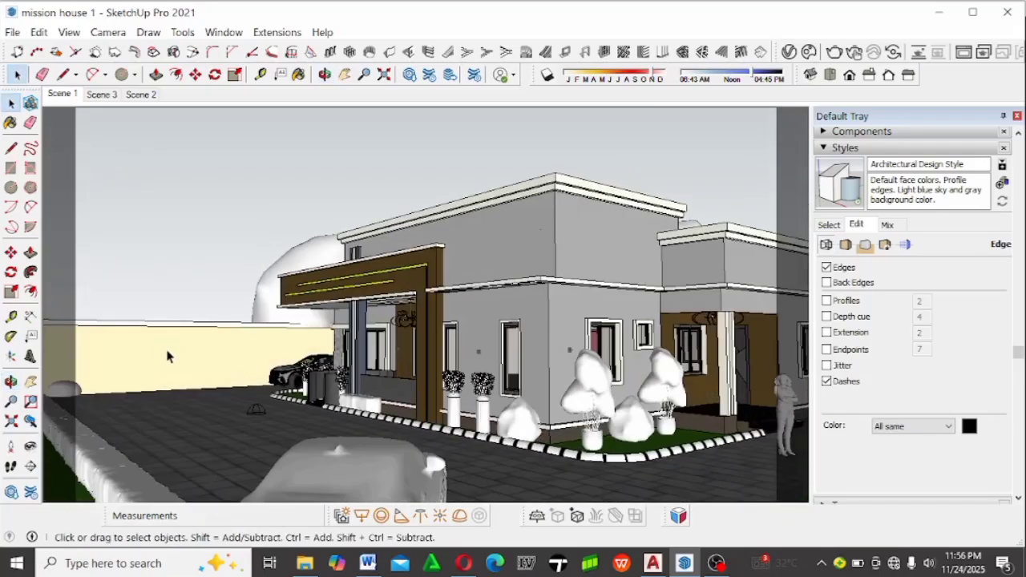
pyautogui.scroll(3, 184, 385)
pyautogui.moveTo(190, 389); pyautogui.dragTo(716, 390, button='middle')
pyautogui.scroll(-4, 619, 363)
pyautogui.scroll(-5, 616, 362)
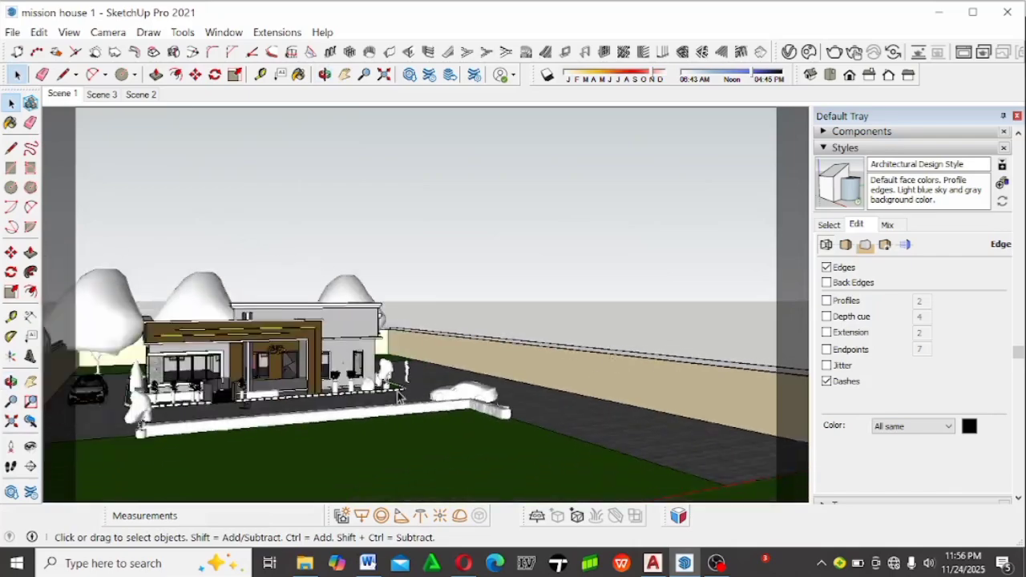
pyautogui.scroll(8, 204, 374)
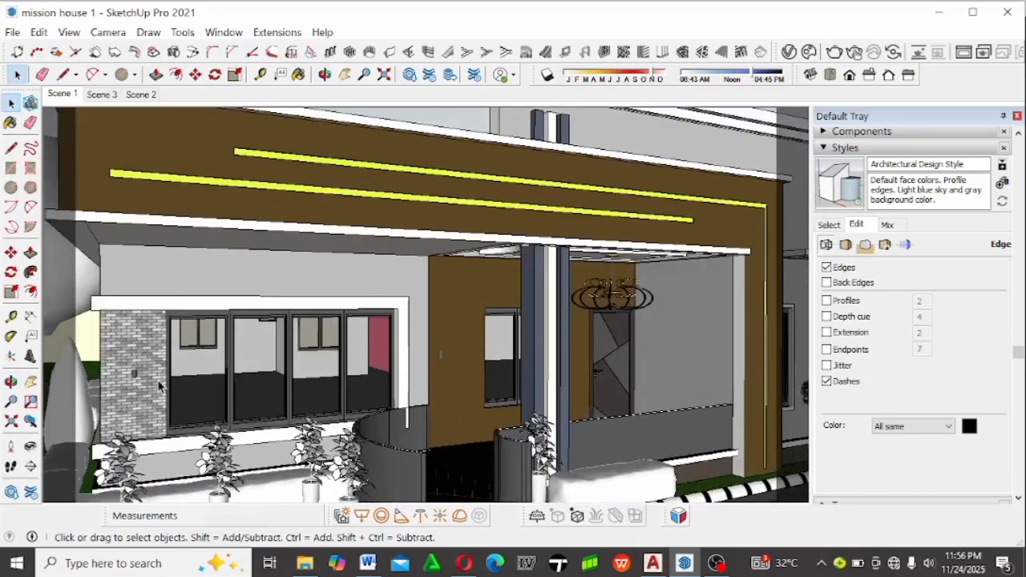
pyautogui.scroll(2, 159, 385)
pyautogui.scroll(-3, 579, 316)
pyautogui.moveTo(406, 369); pyautogui.dragTo(501, 407, button='middle')
pyautogui.moveTo(285, 354); pyautogui.dragTo(248, 283, button='middle')
pyautogui.scroll(-2, 247, 283)
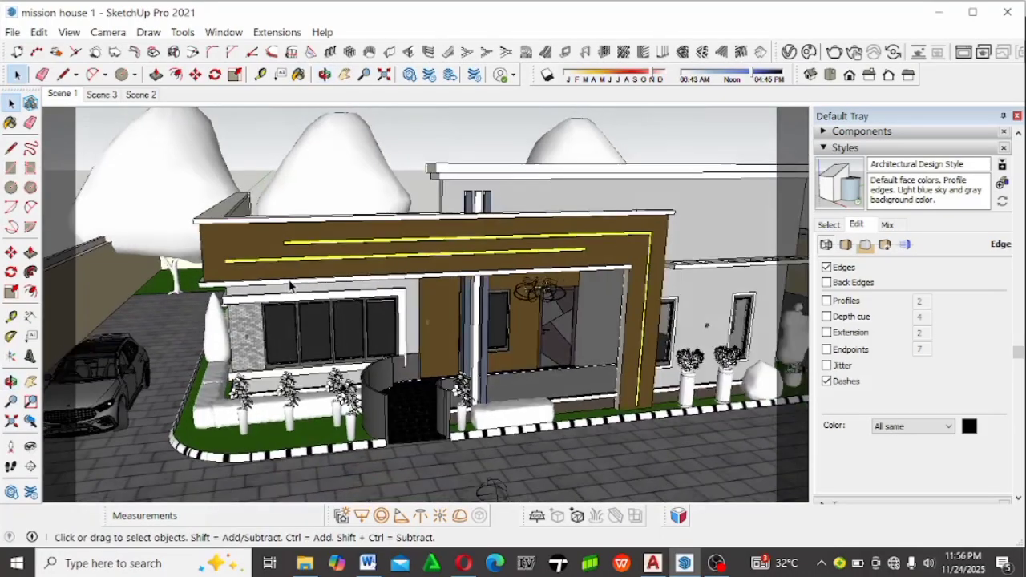
pyautogui.scroll(3, 278, 386)
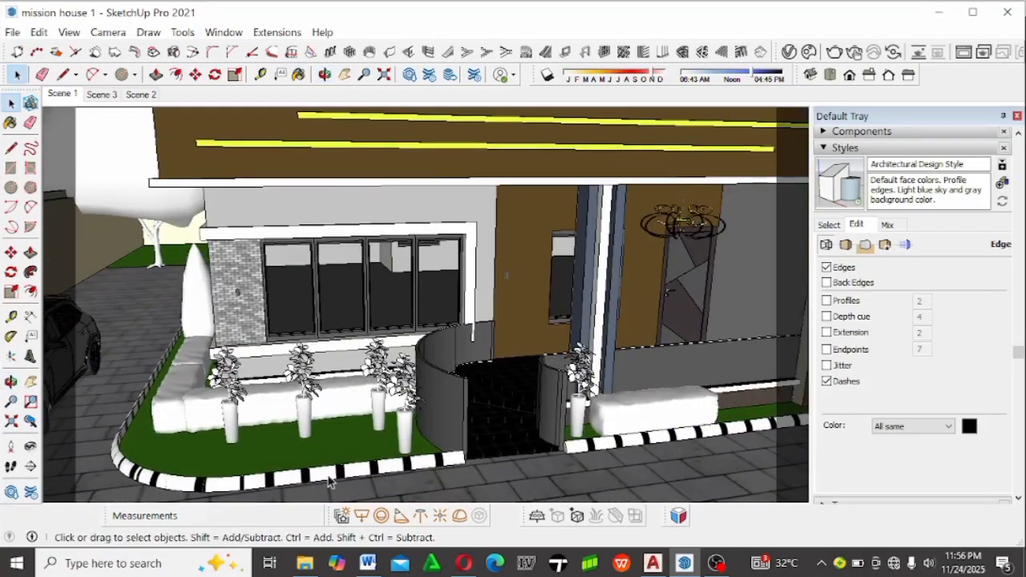